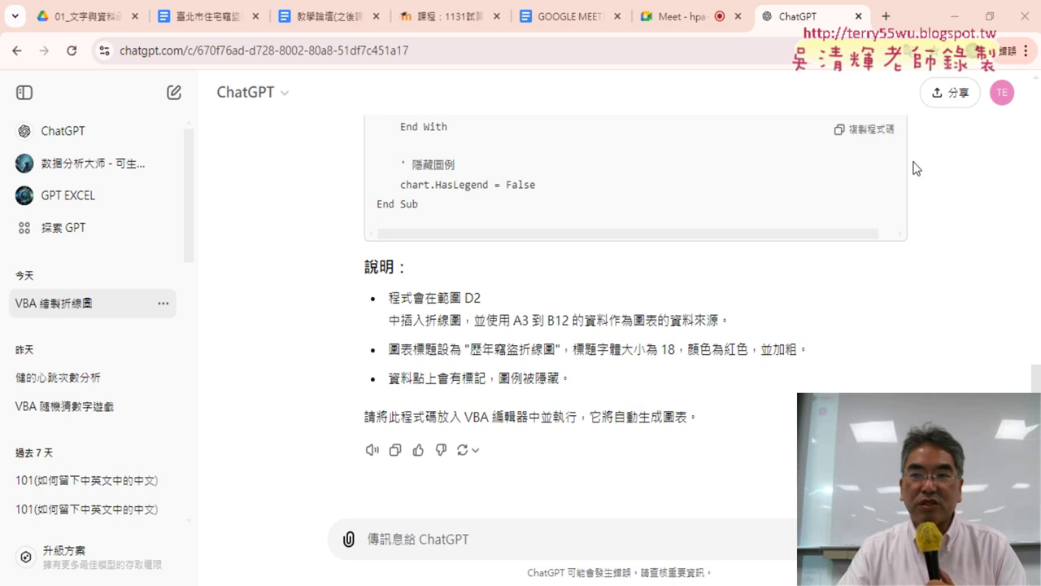
# - Open the VBA editor on Module1 showing the 歷年竊盜折線圖 macro, and widen the Project pane
pyautogui.click(956, 23)
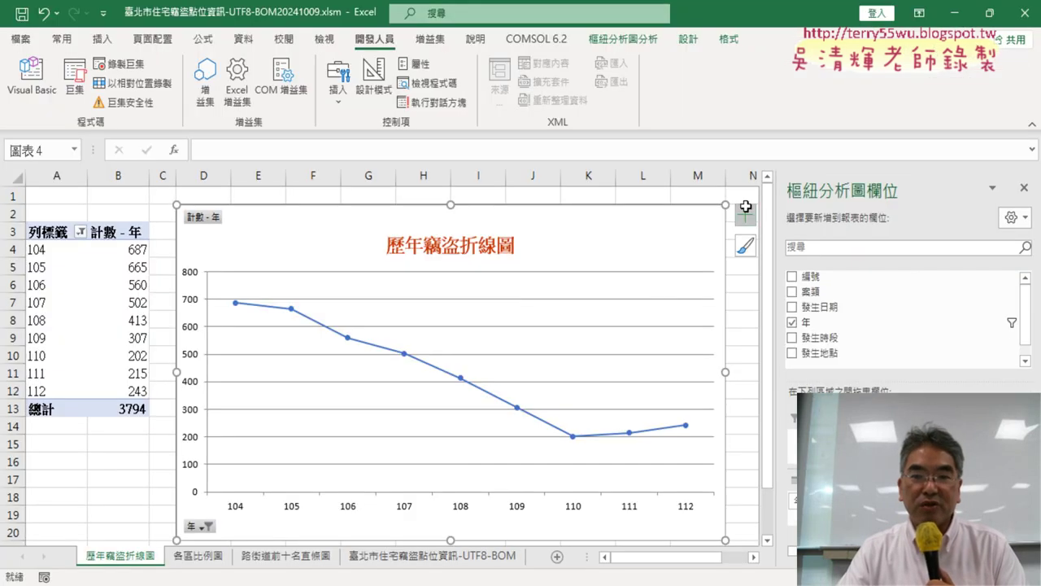
pyautogui.click(753, 558)
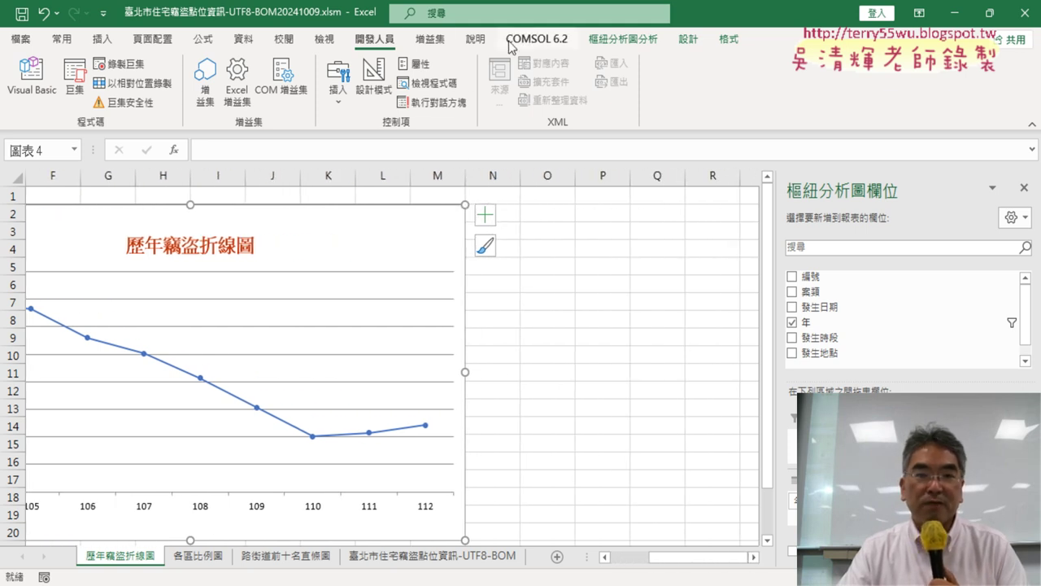
pyautogui.click(33, 88)
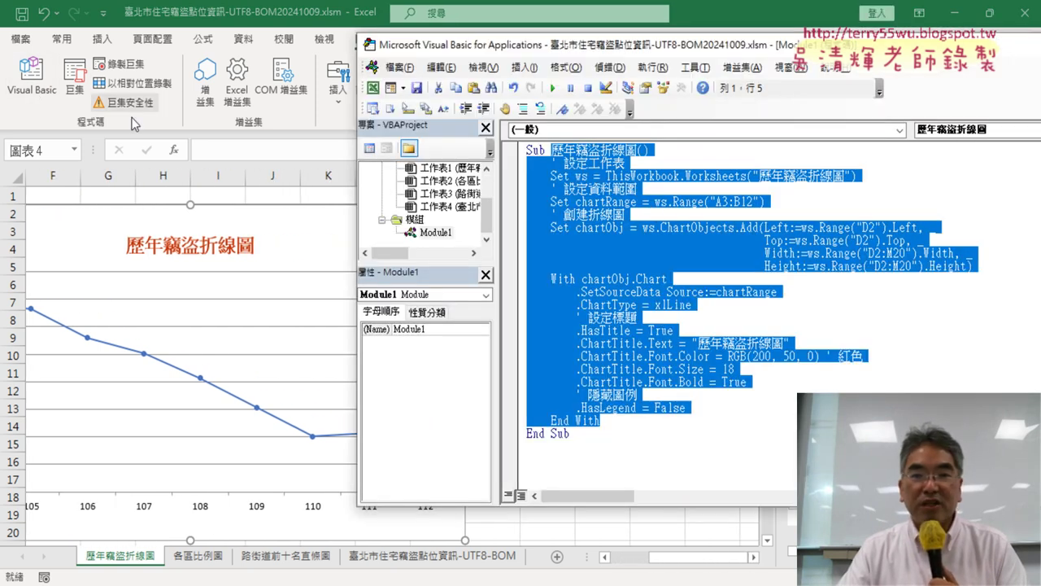
pyautogui.moveTo(552, 151); pyautogui.dragTo(626, 151)
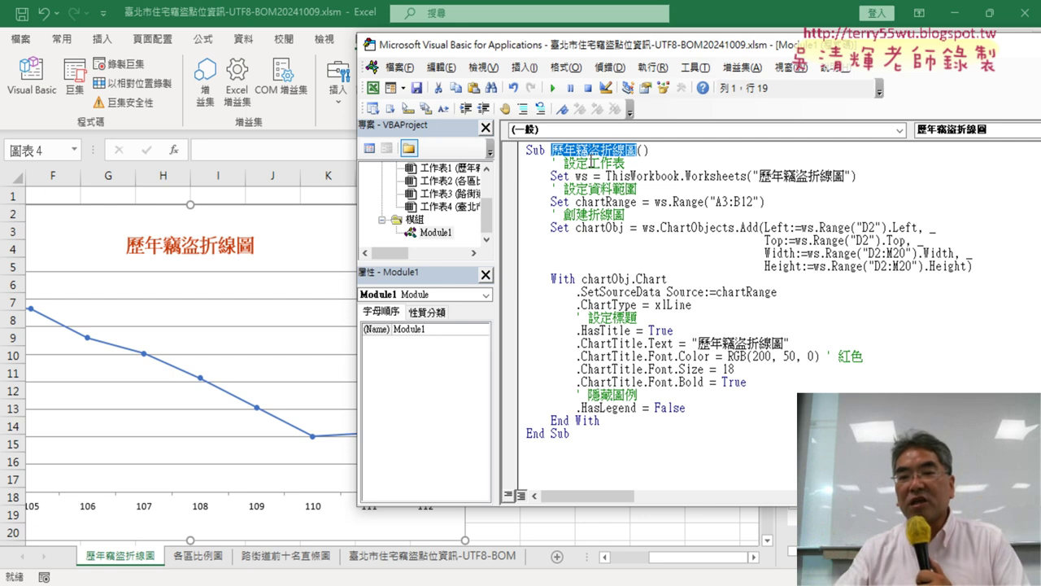
pyautogui.moveTo(445, 264); pyautogui.dragTo(450, 308)
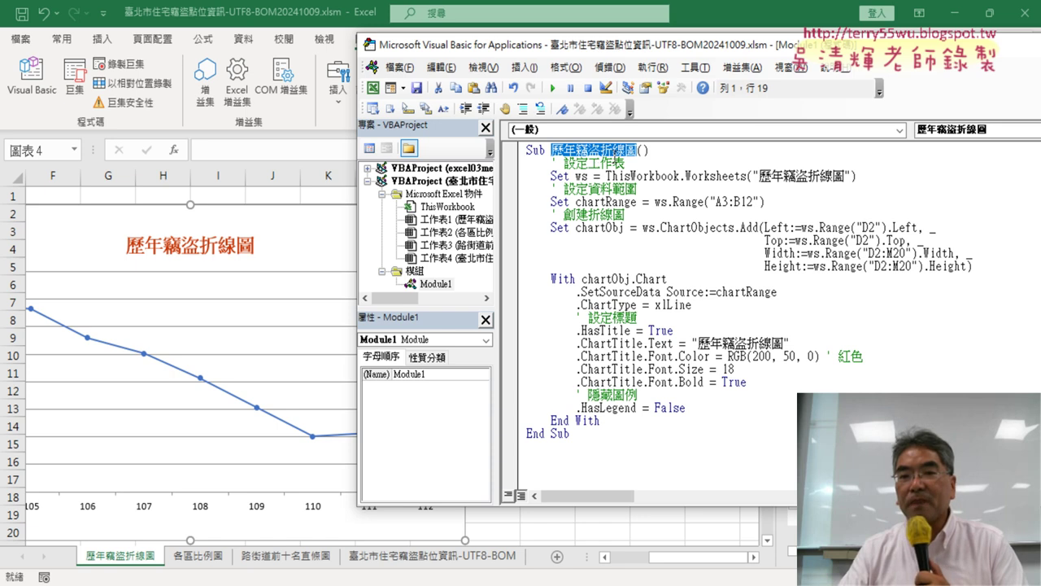
pyautogui.moveTo(671, 51); pyautogui.dragTo(482, 142)
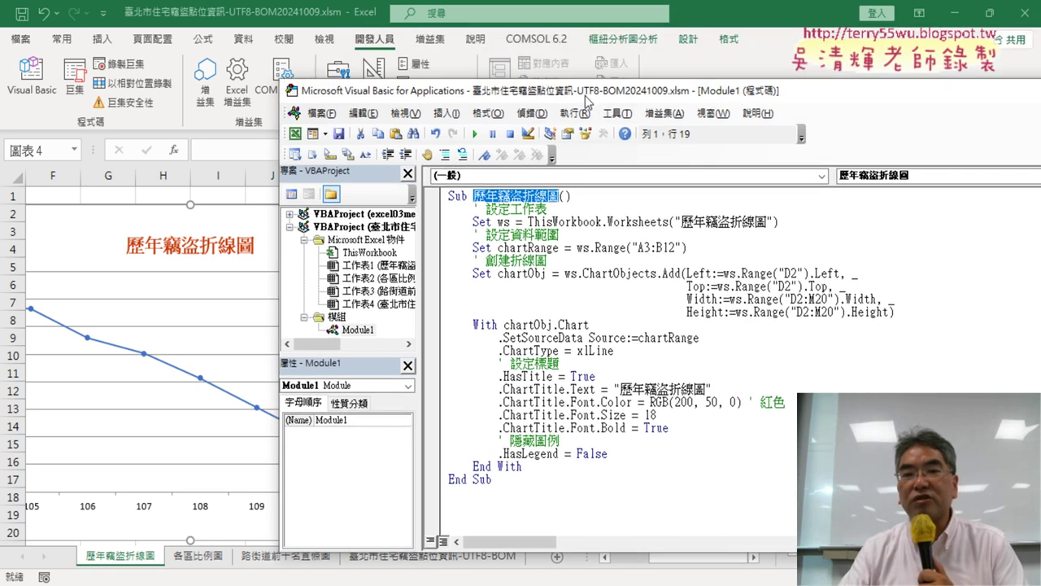
pyautogui.click(352, 240)
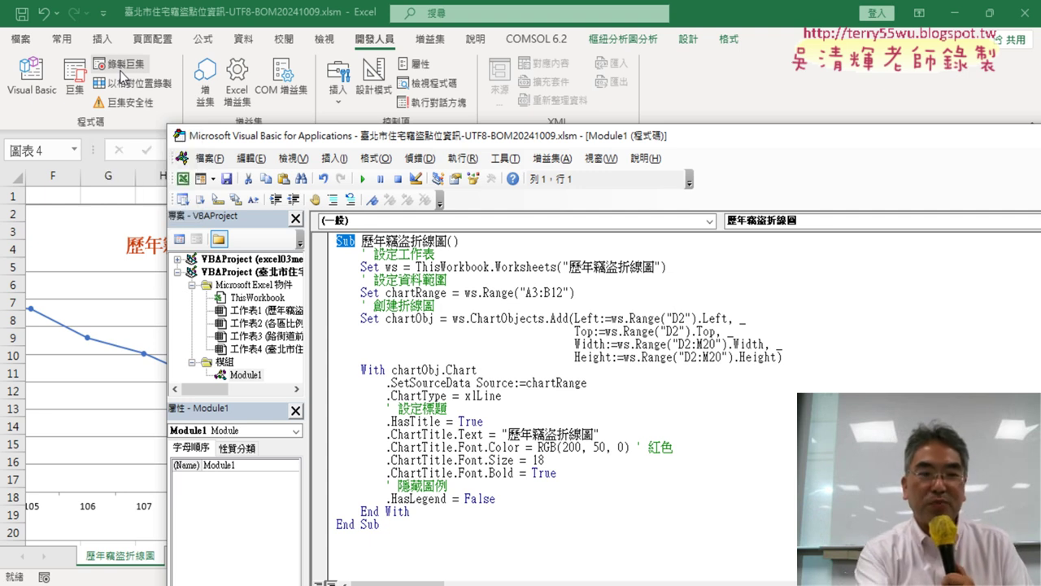
pyautogui.moveTo(104, 73); pyautogui.dragTo(137, 72)
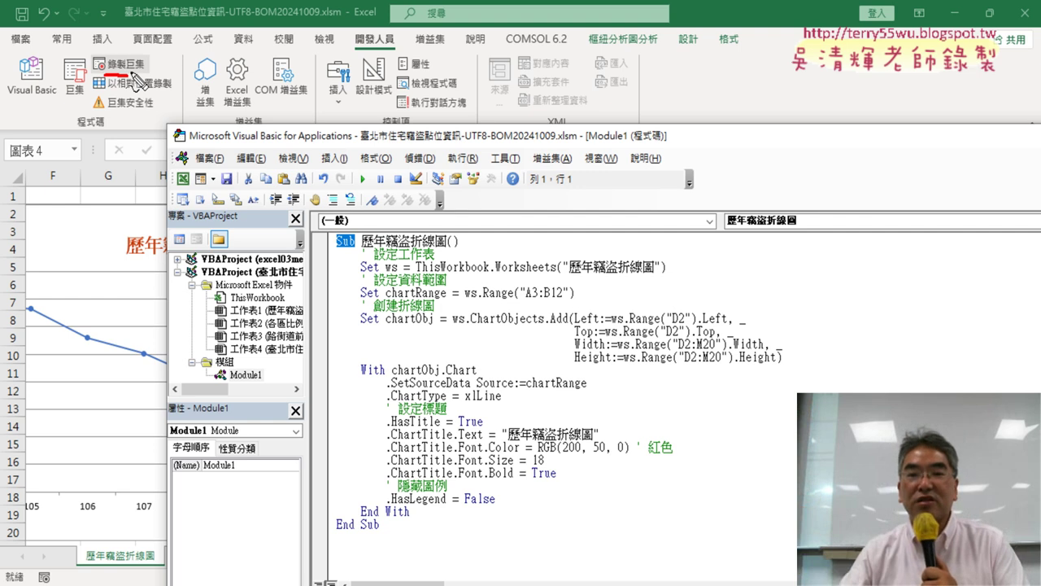
pyautogui.moveTo(337, 253); pyautogui.dragTo(355, 253)
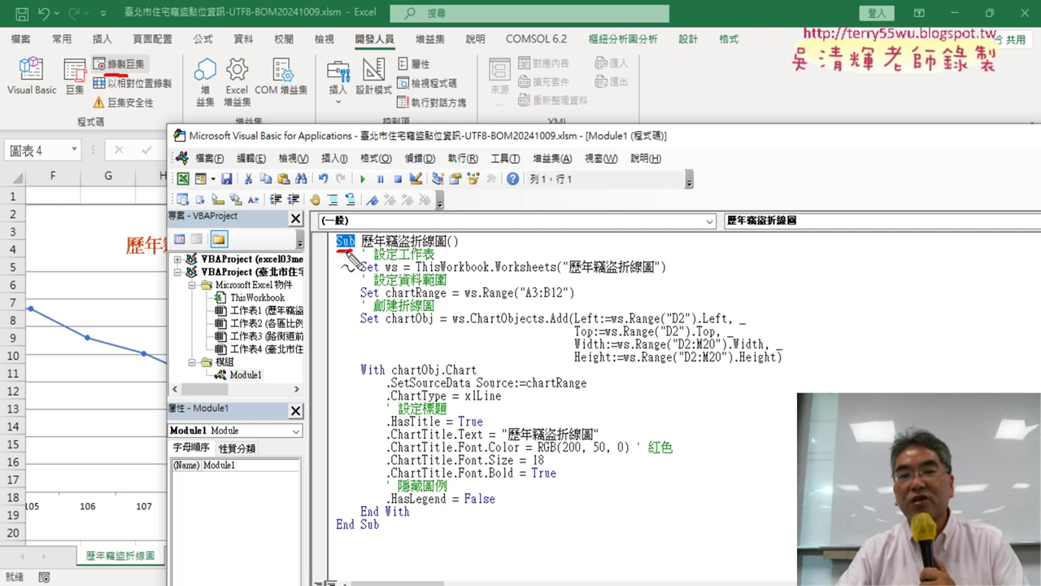
pyautogui.moveTo(336, 536); pyautogui.dragTo(389, 536)
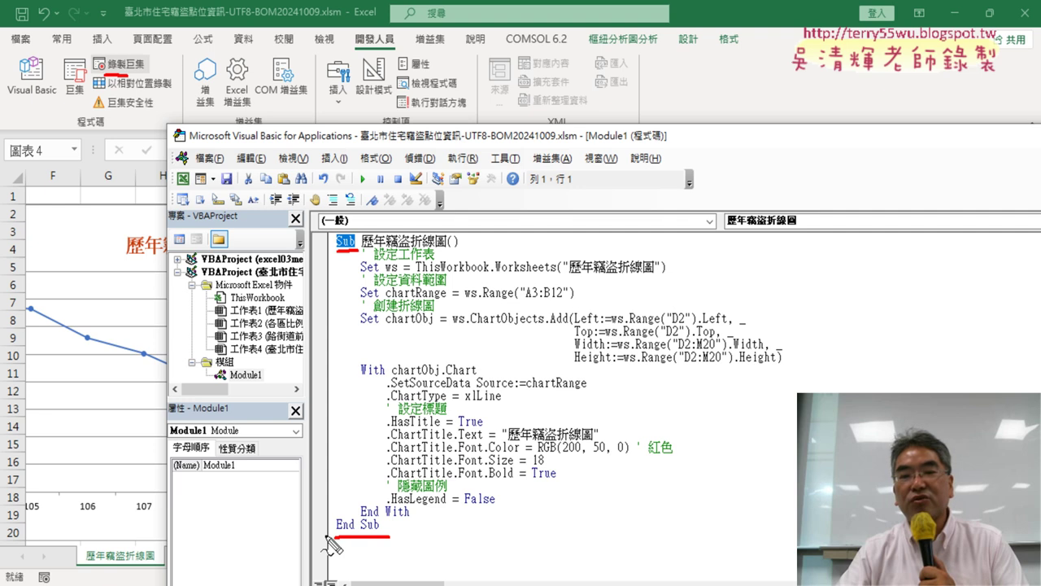
pyautogui.moveTo(327, 537); pyautogui.dragTo(392, 222)
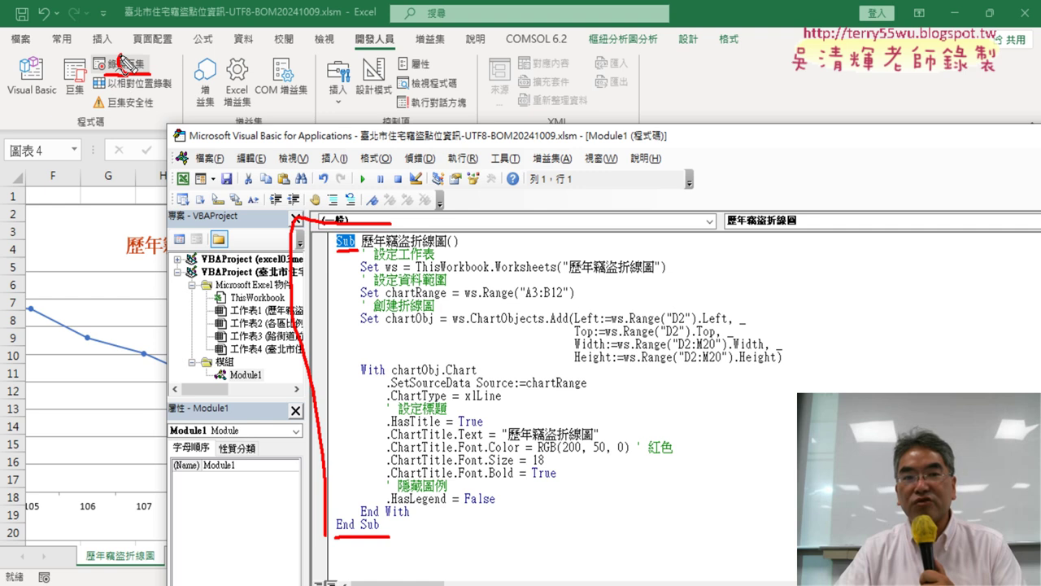
pyautogui.moveTo(123, 63); pyautogui.dragTo(140, 72)
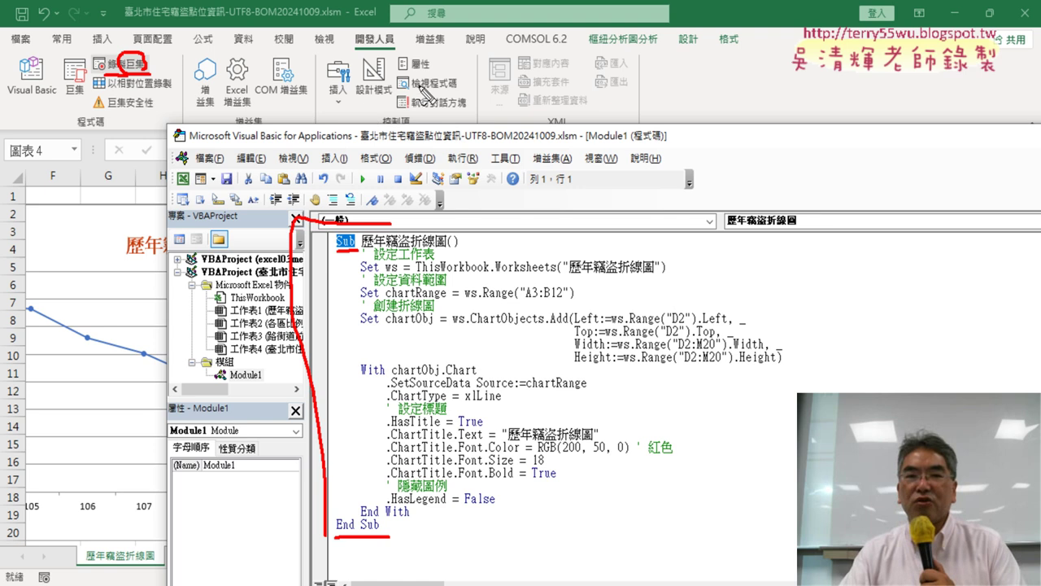
pyautogui.moveTo(224, 59); pyautogui.dragTo(148, 65)
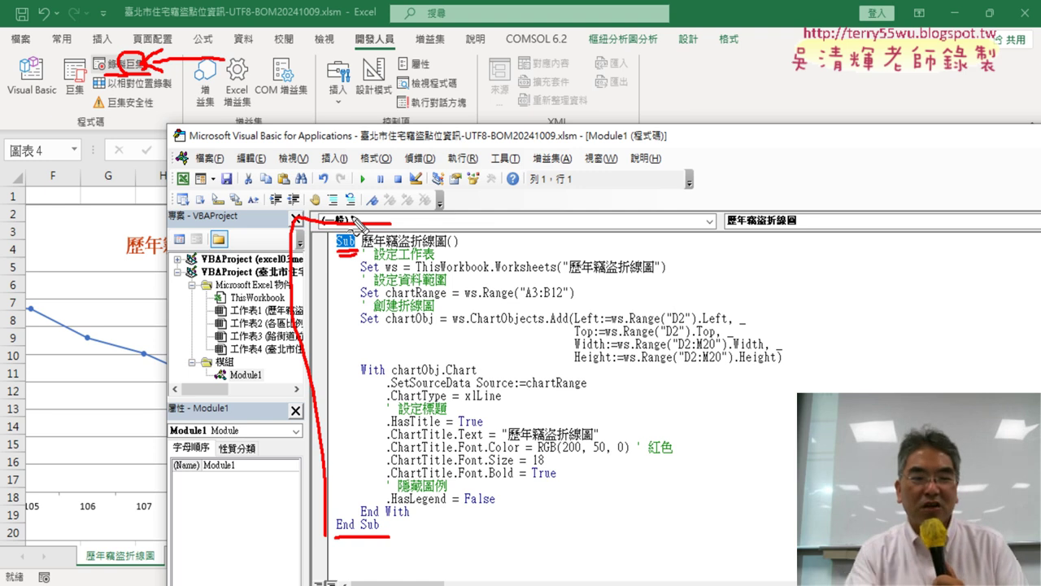
pyautogui.press('Escape')
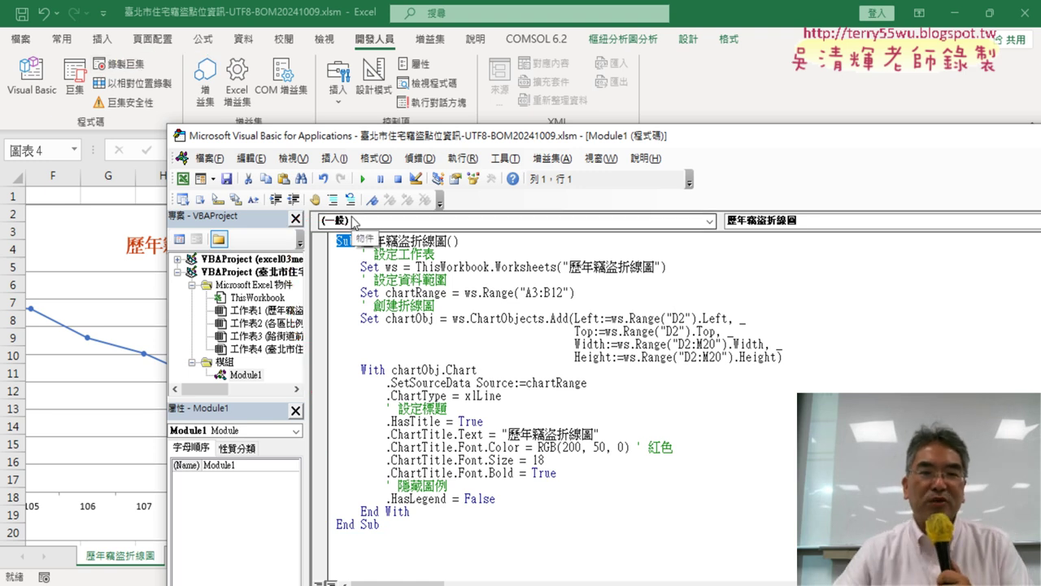
# - Draw a Form Controls button over cells O2:Q4 and assign it the 歷年竊盜折線圖 macro
pyautogui.moveTo(720, 145); pyautogui.dragTo(591, 142)
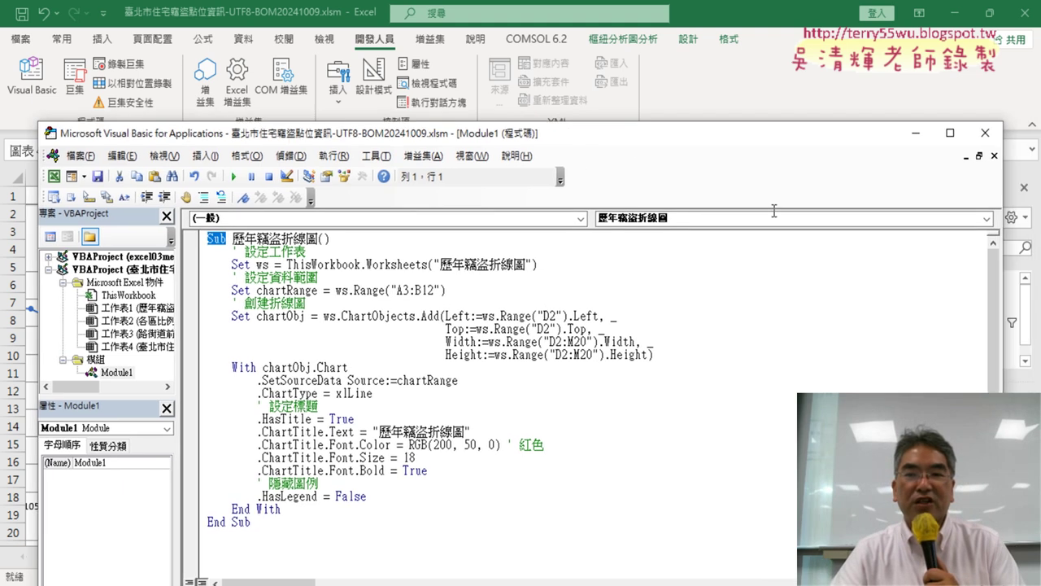
pyautogui.moveTo(1005, 295); pyautogui.dragTo(670, 299)
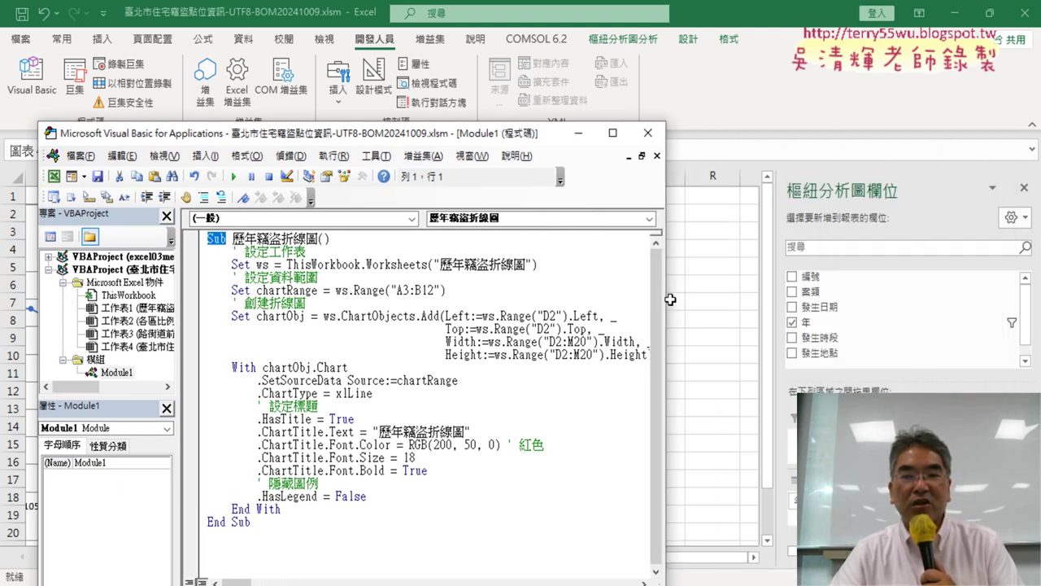
pyautogui.click(658, 116)
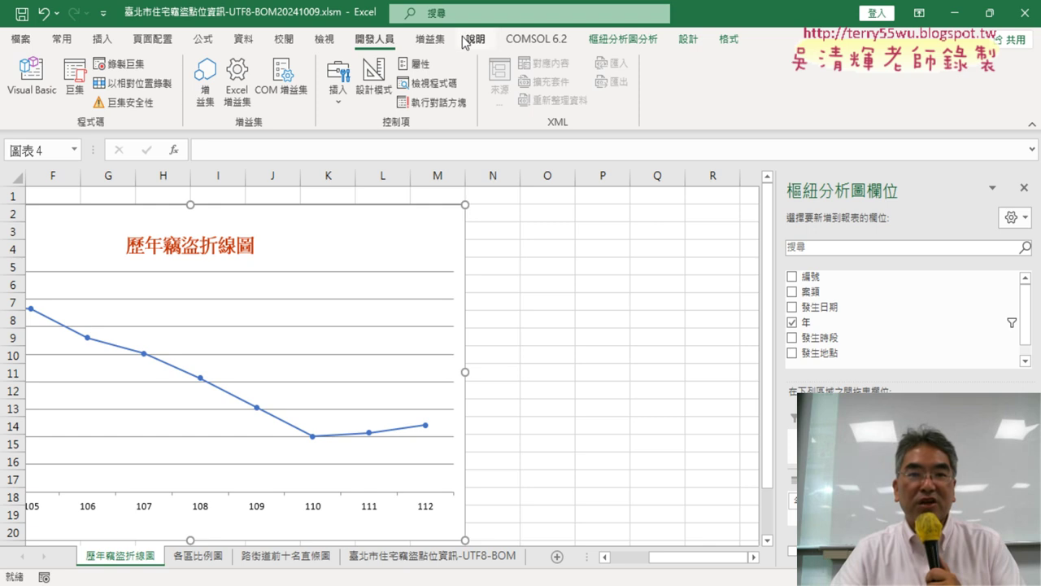
pyautogui.click(337, 96)
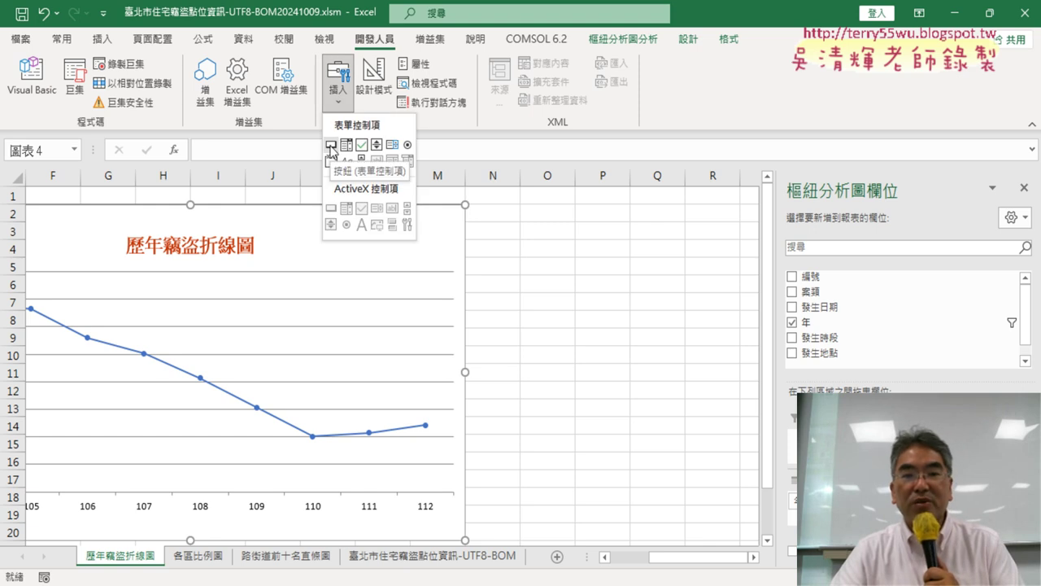
pyautogui.click(331, 145)
pyautogui.moveTo(546, 213); pyautogui.dragTo(693, 250)
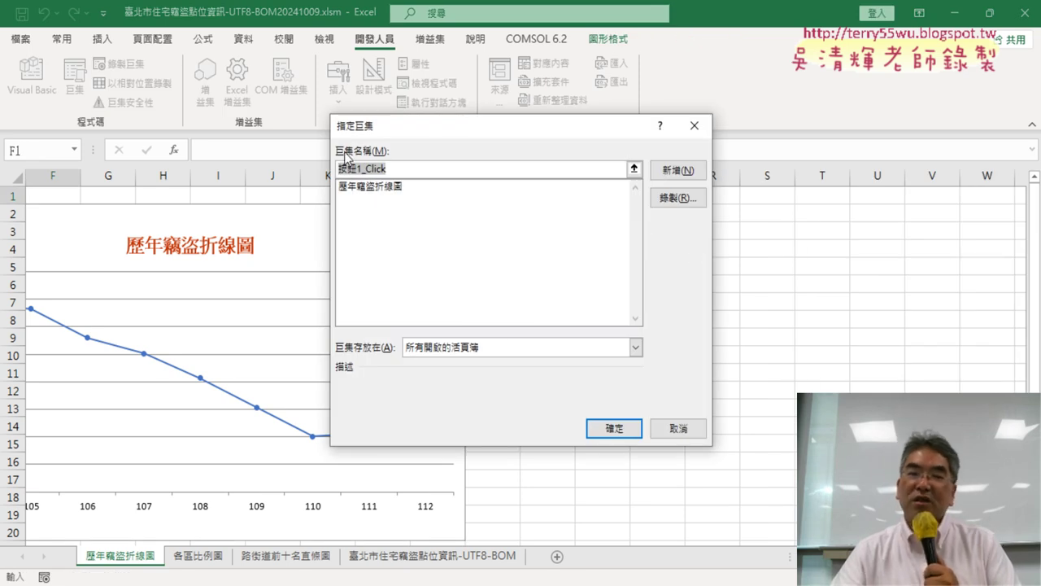
pyautogui.click(399, 187)
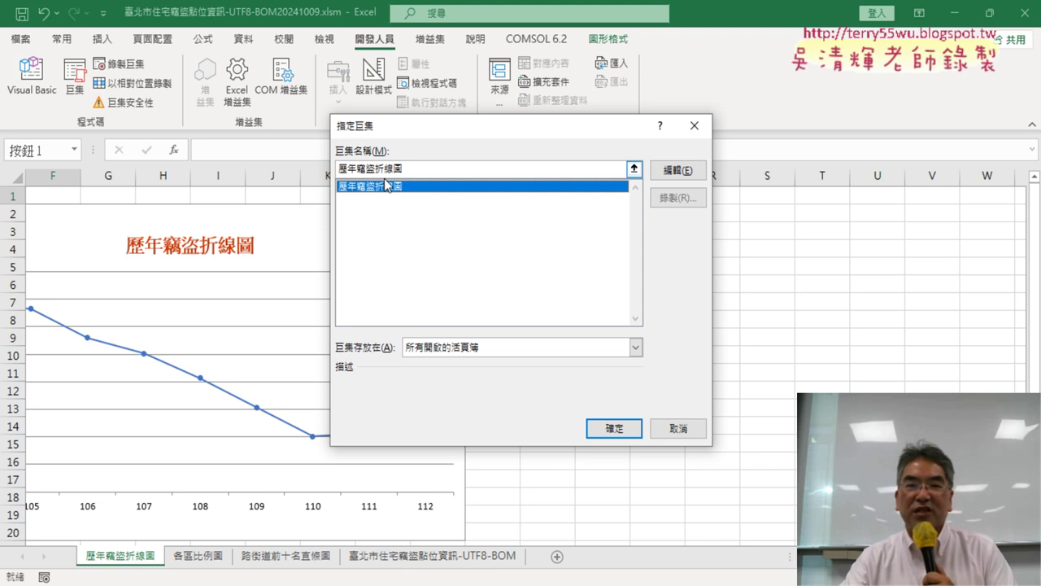
# - Confirm the button's macro assignment and copy the macro name 歷年竊盜折線圖
pyautogui.click(620, 430)
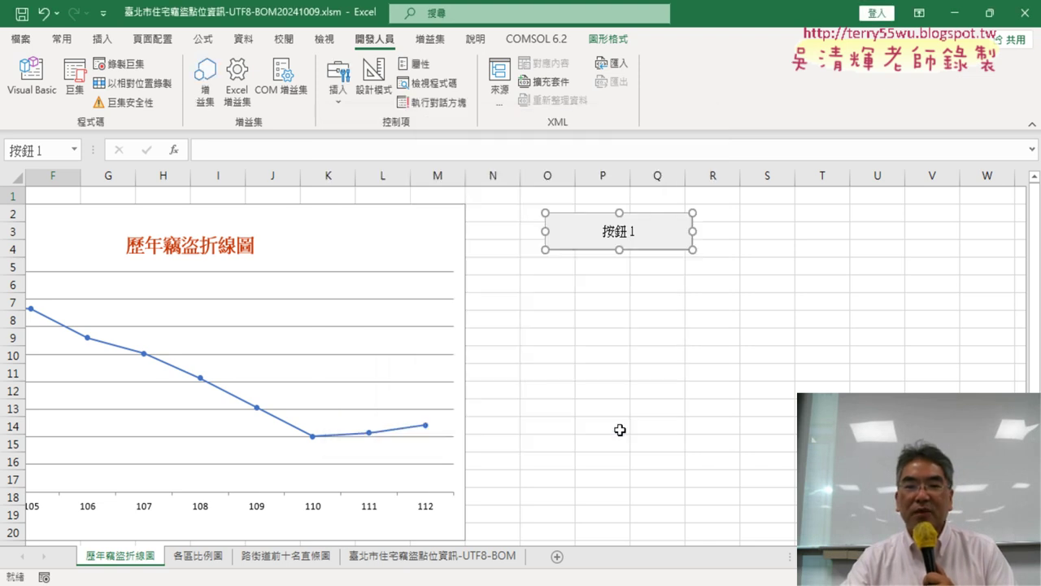
pyautogui.rightClick(623, 242)
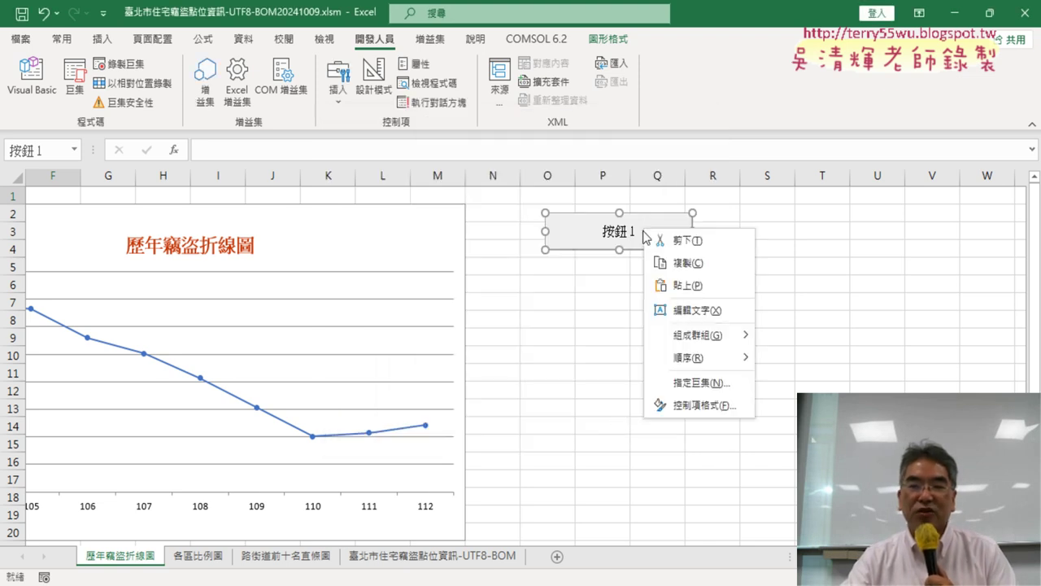
pyautogui.click(679, 384)
pyautogui.click(556, 284)
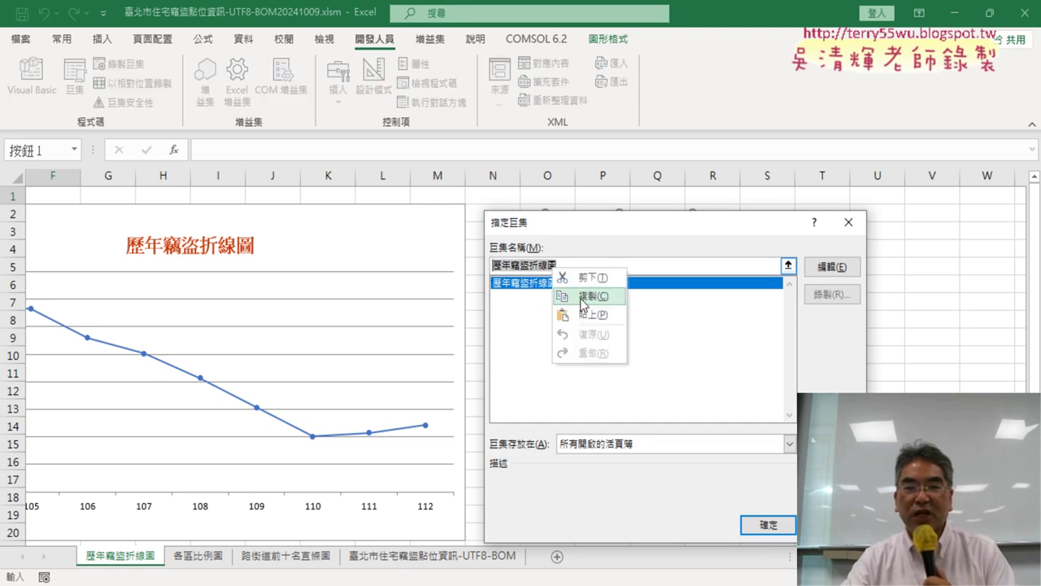
pyautogui.click(582, 296)
pyautogui.click(767, 525)
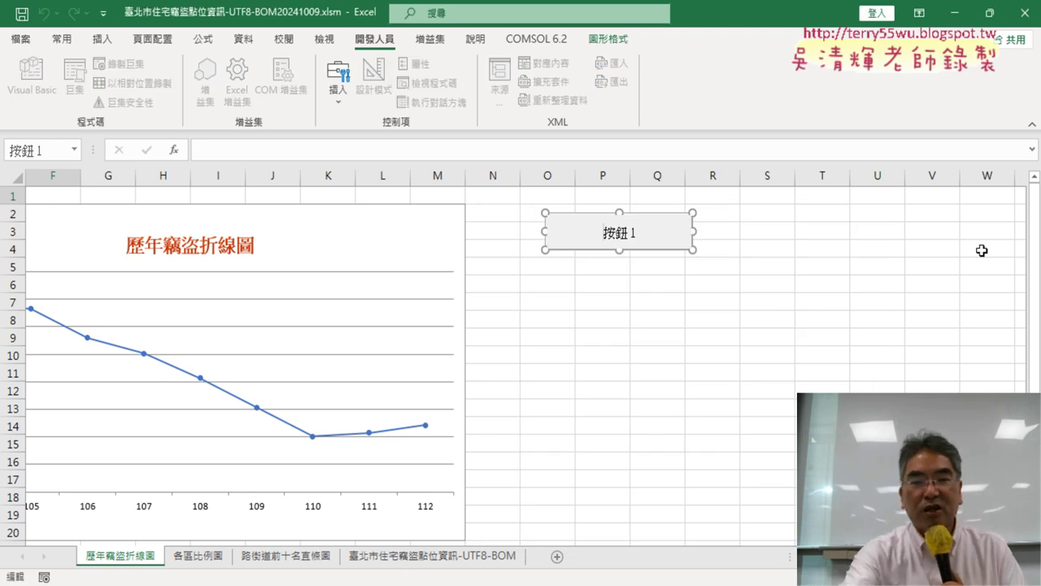
# - Change the button caption to 歷年竊盜折線圖
pyautogui.press('Delete')
pyautogui.press('Delete')
pyautogui.press('Delete')
pyautogui.press('Delete')
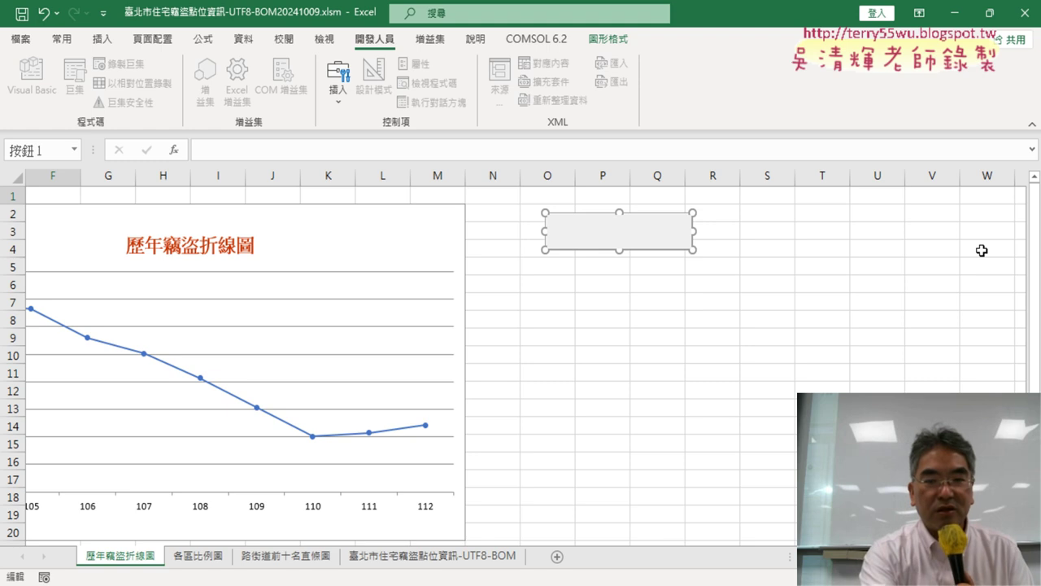
pyautogui.write('歷年竊盜折線圖')
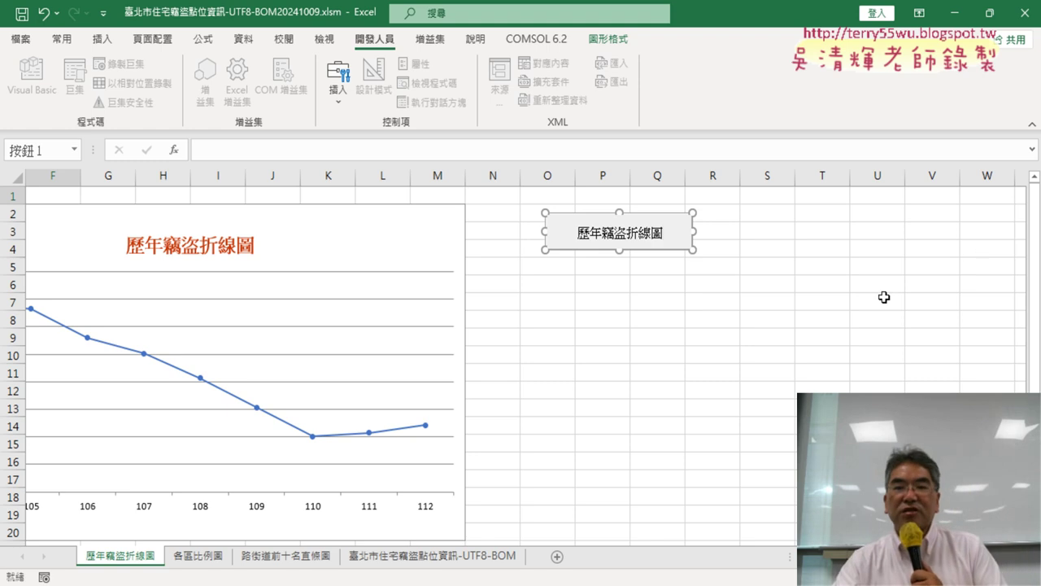
pyautogui.click(777, 283)
# - Run the 歷年竊盜折線圖 button to redraw the line chart, then return to ChatGPT
pyautogui.click(605, 242)
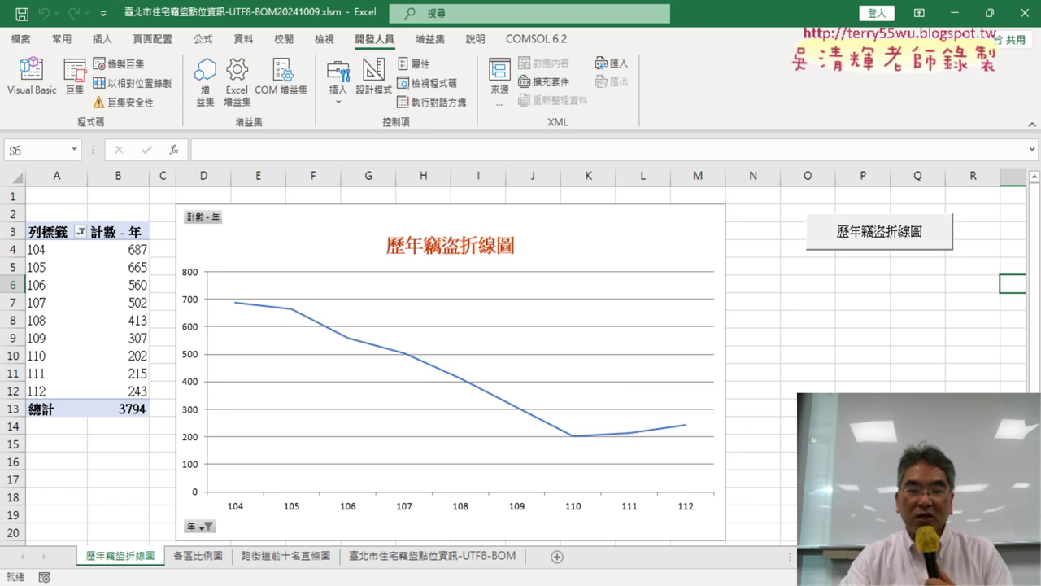
pyautogui.moveTo(390, 579)
pyautogui.click(429, 513)
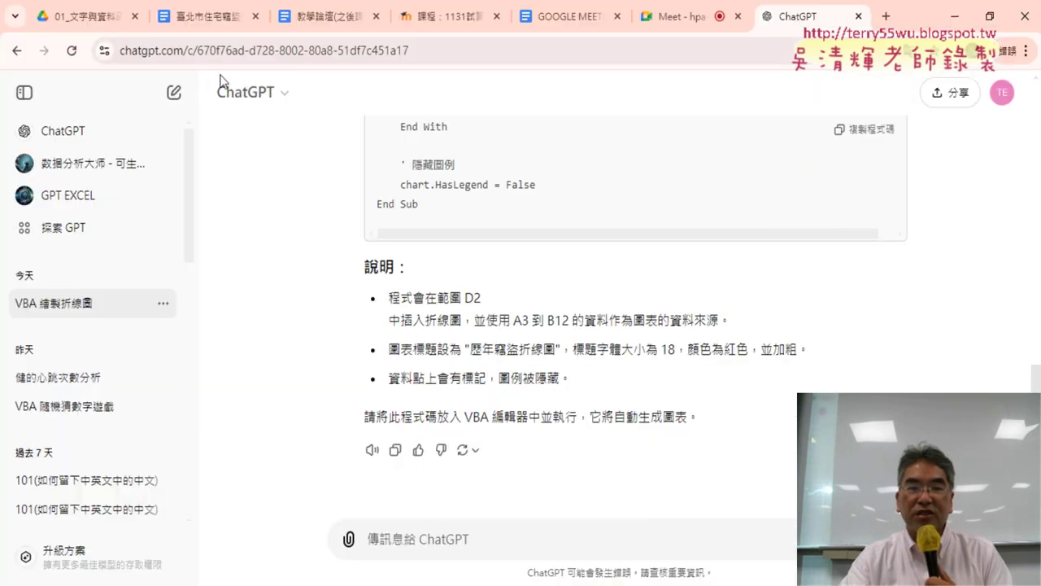
# - In the Google Docs notes, locate and select the 幫我撰寫VBA程式，刪除繪圖物件 prompt
pyautogui.click(207, 17)
pyautogui.scroll(-2, 417, 328)
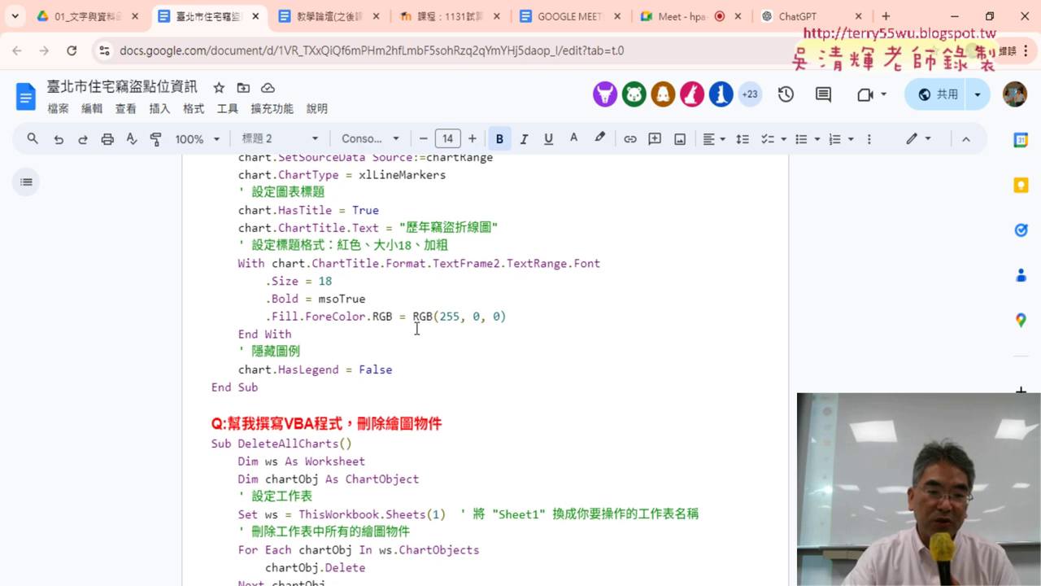
pyautogui.scroll(-2, 416, 328)
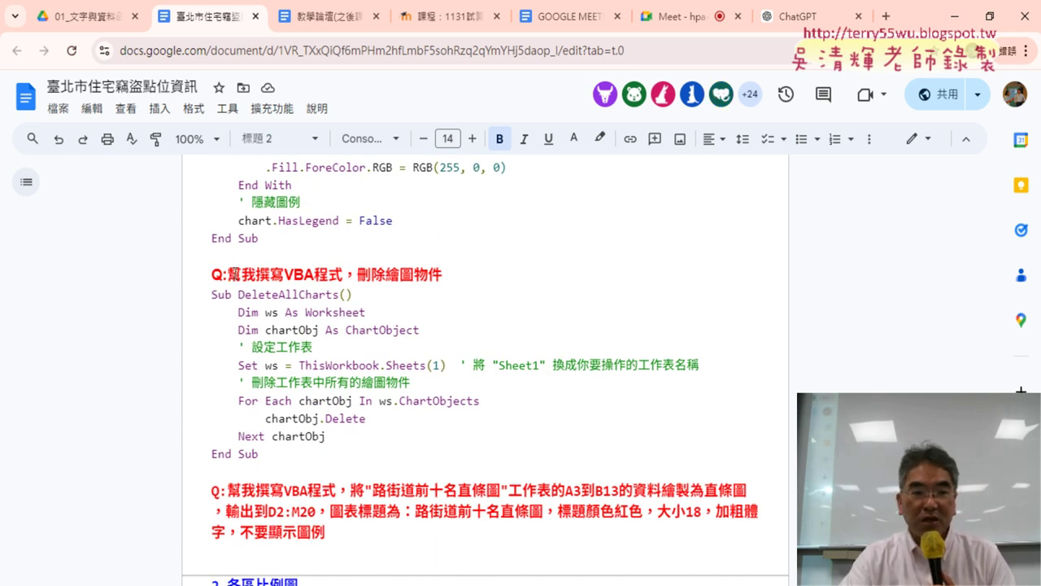
pyautogui.moveTo(227, 275); pyautogui.dragTo(445, 273)
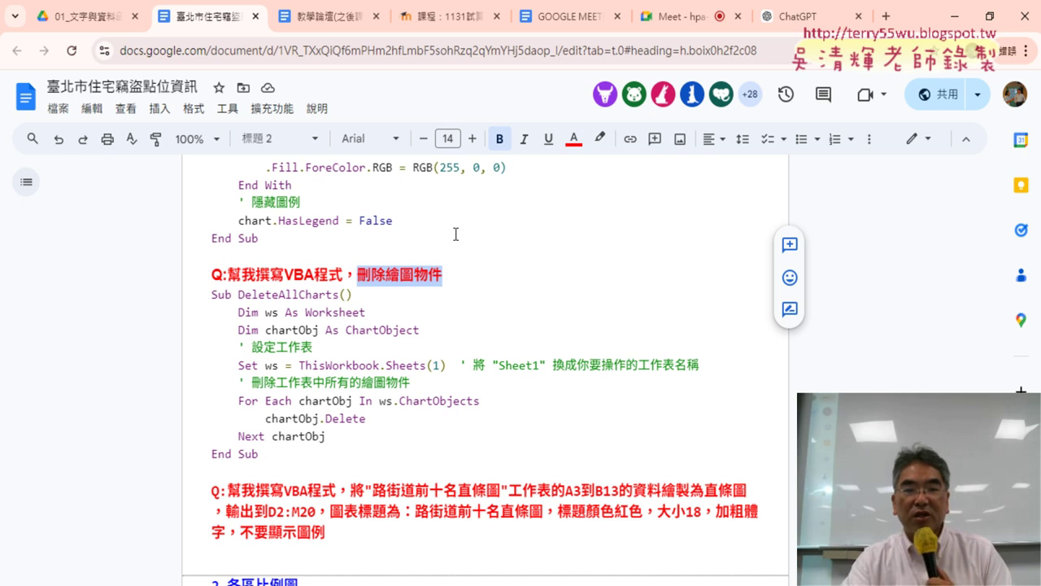
# - Copy the phrase 將"歷年竊盜折線圖"工作表的 from the line-chart question
pyautogui.click(434, 274)
pyautogui.moveTo(228, 273); pyautogui.dragTo(397, 274)
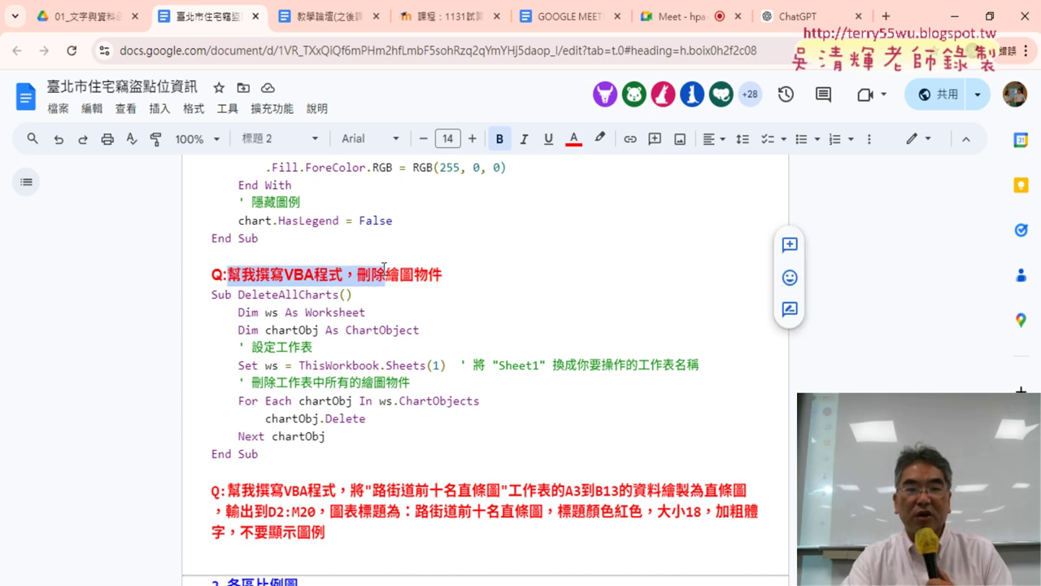
pyautogui.moveTo(229, 274); pyautogui.dragTo(451, 274)
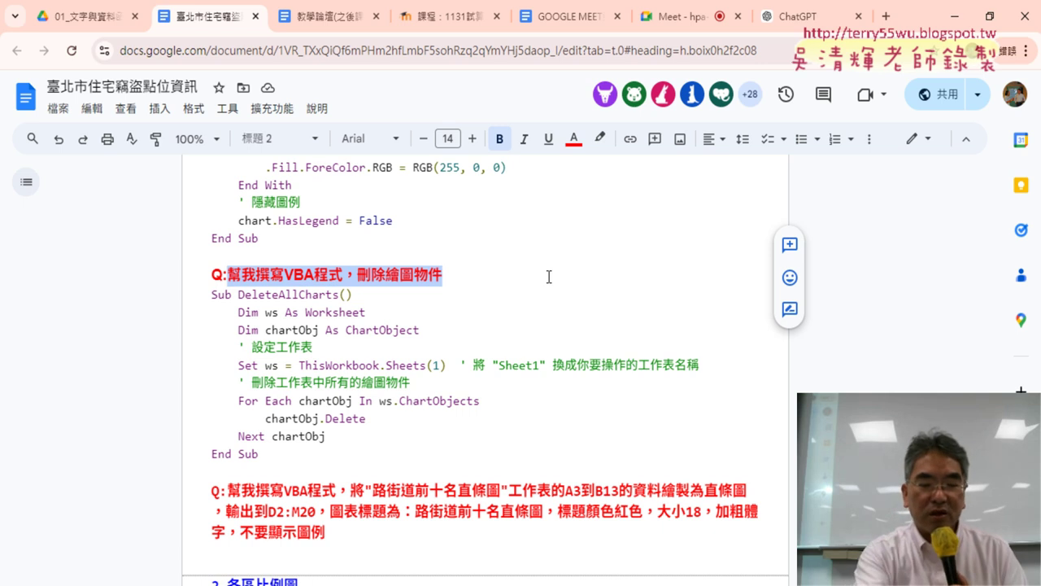
pyautogui.scroll(2, 550, 276)
pyautogui.scroll(3, 546, 276)
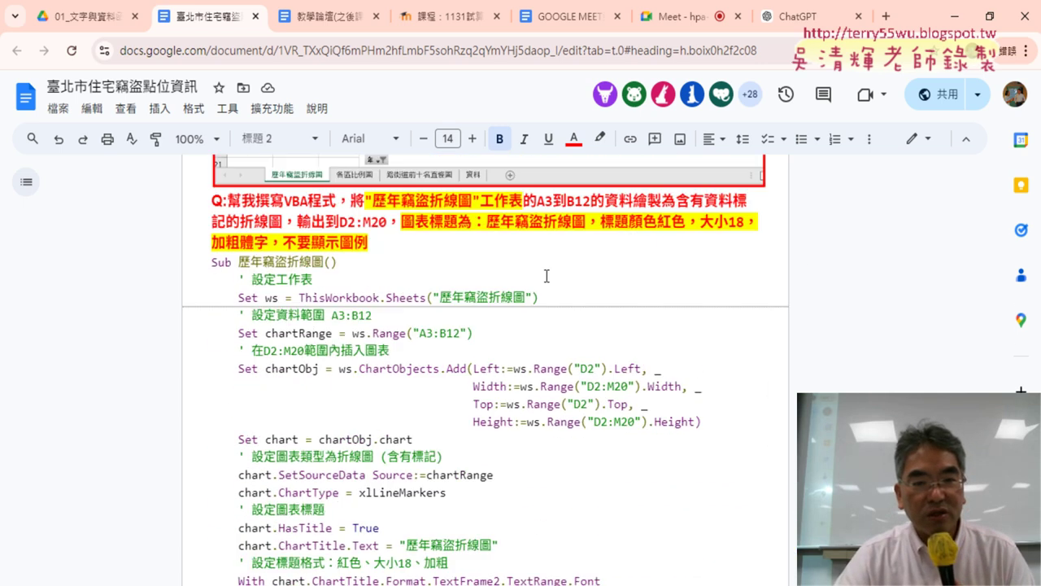
pyautogui.click(356, 213)
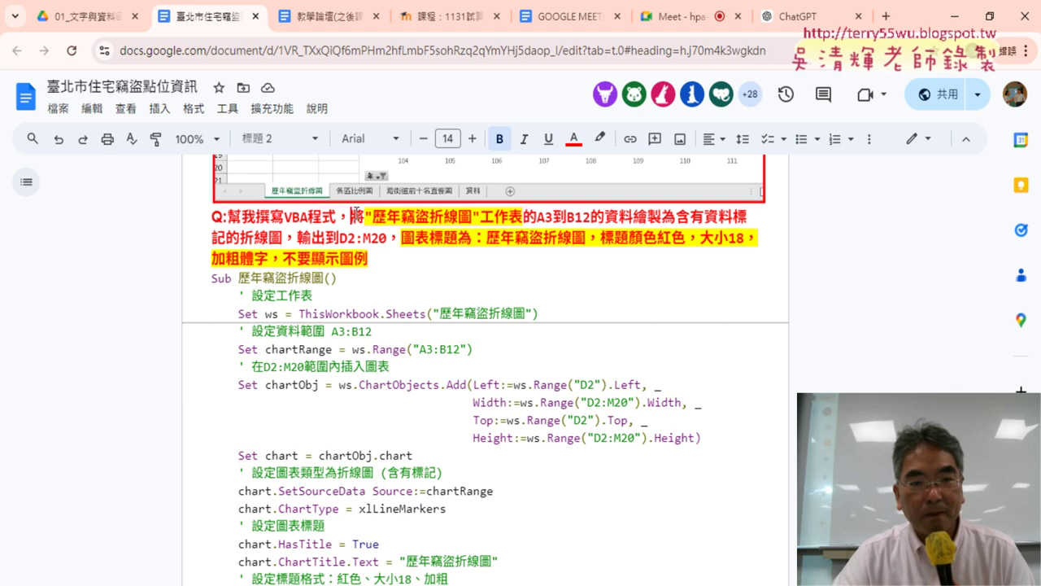
pyautogui.moveTo(357, 213); pyautogui.dragTo(541, 213)
pyautogui.hotkey('ctrl', 'c')
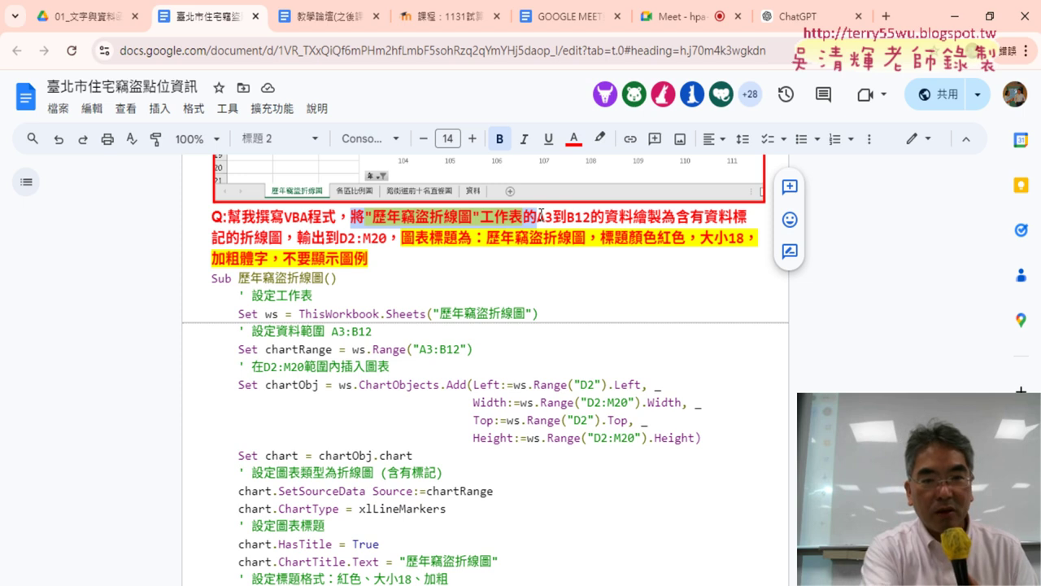
# - Paste the phrase into the delete heading, then remove 將, giving 刪除"歷年竊盜折線圖"工作表的繪圖物件
pyautogui.scroll(-3, 444, 328)
pyautogui.scroll(-3, 444, 328)
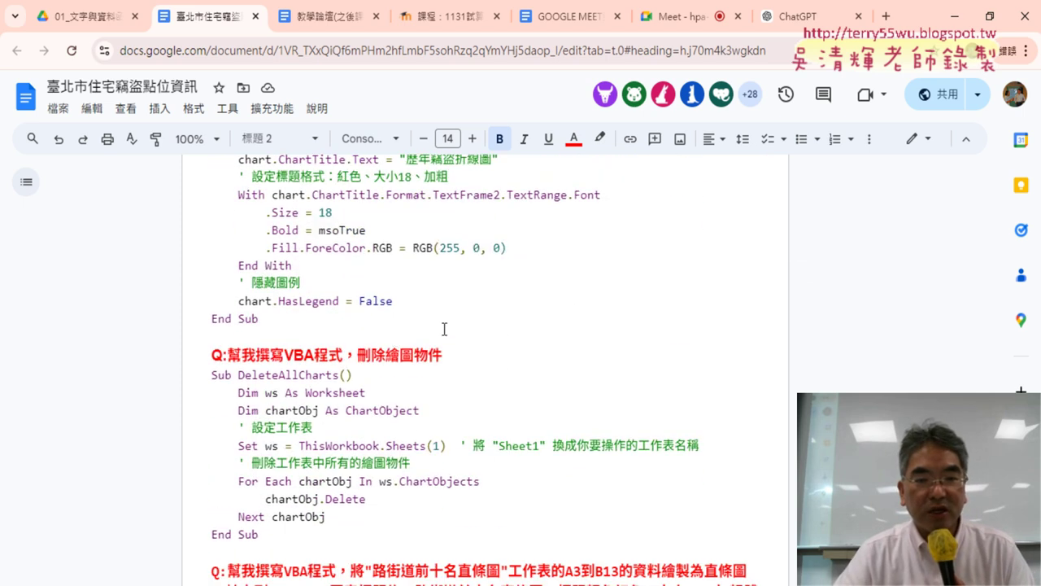
pyautogui.click(387, 354)
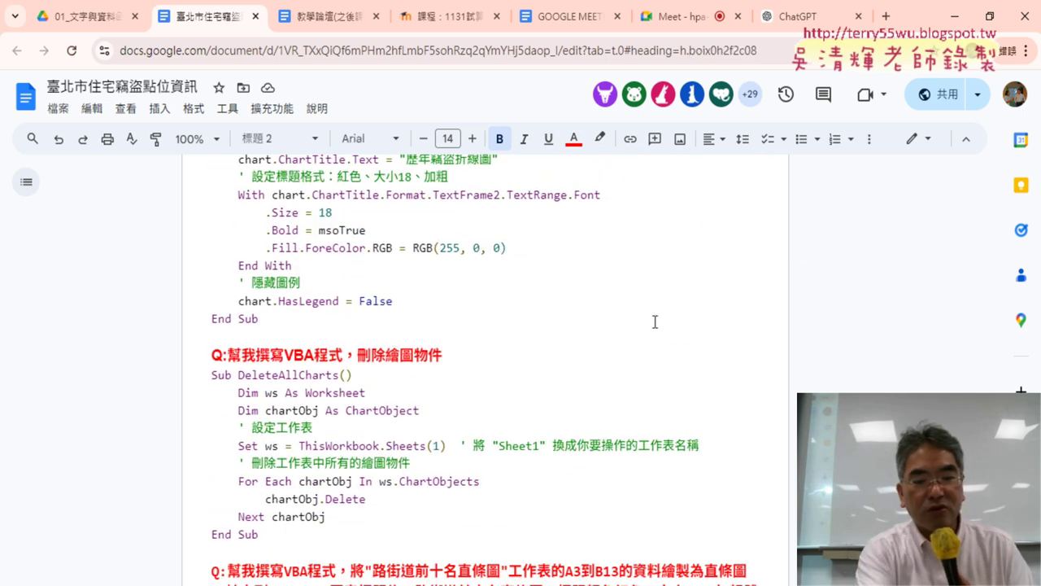
pyautogui.hotkey('ctrl', 'v')
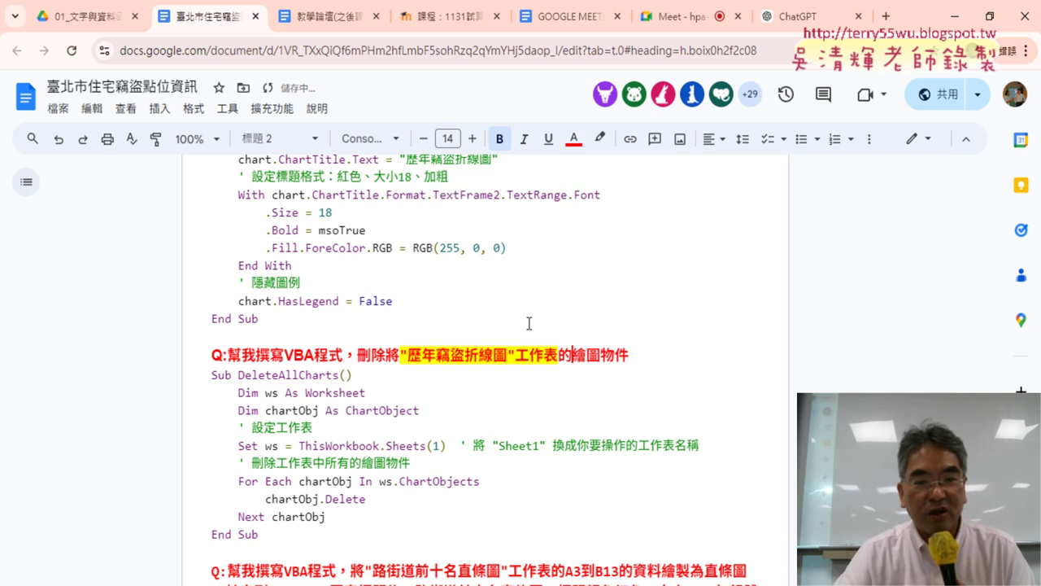
pyautogui.moveTo(388, 351); pyautogui.dragTo(398, 348)
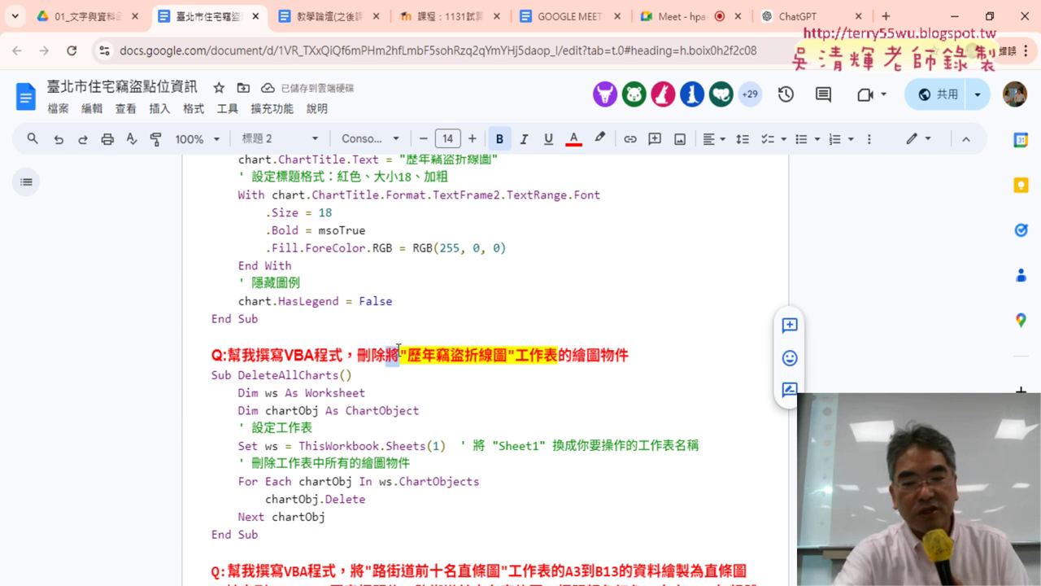
pyautogui.press('Delete')
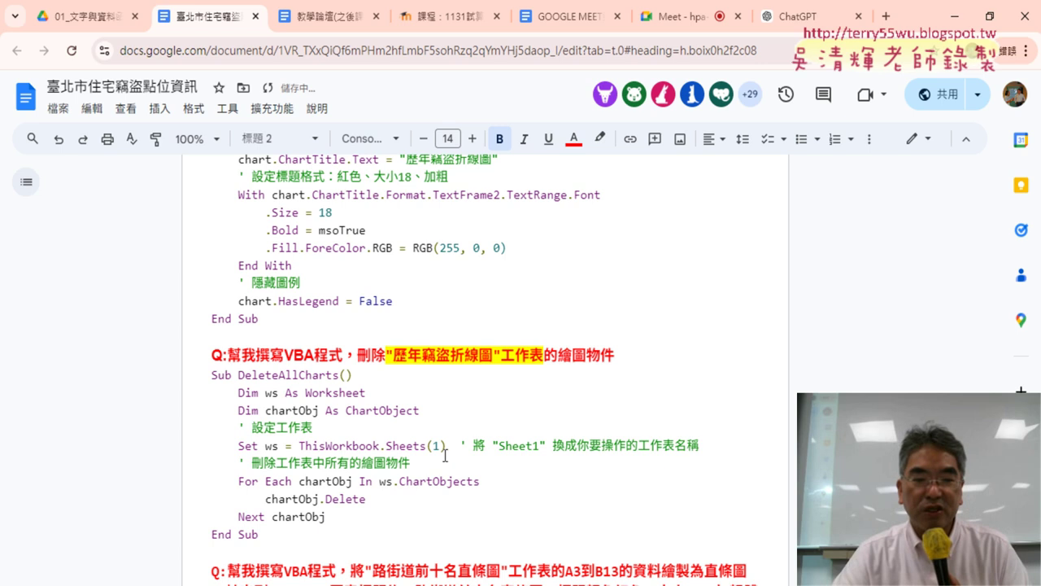
# - Select the revised delete-objects prompt to carry over to ChatGPT
pyautogui.doubleClick(437, 447)
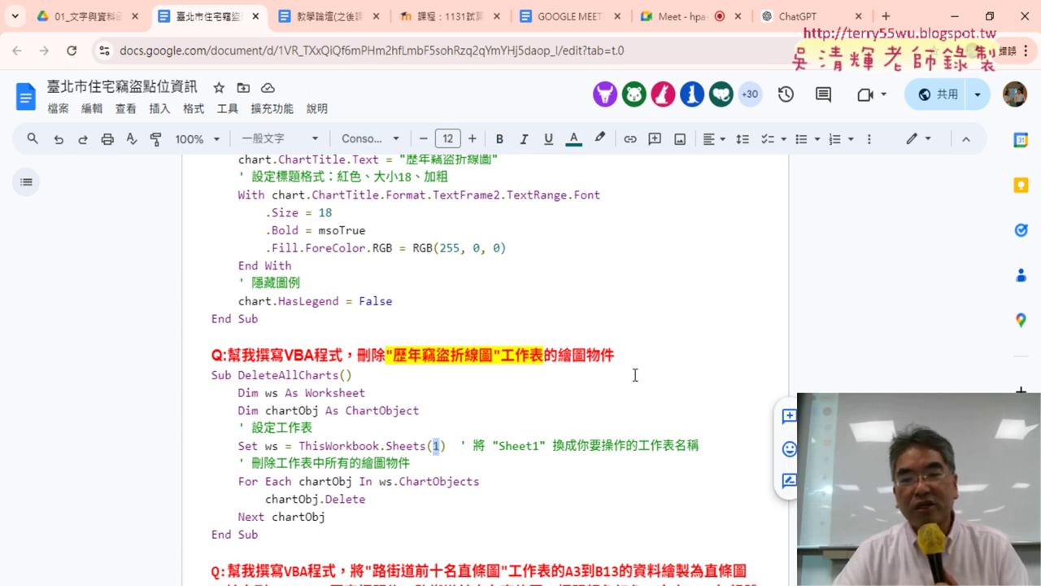
pyautogui.moveTo(624, 351); pyautogui.dragTo(227, 354)
pyautogui.hotkey('ctrl', 'c')
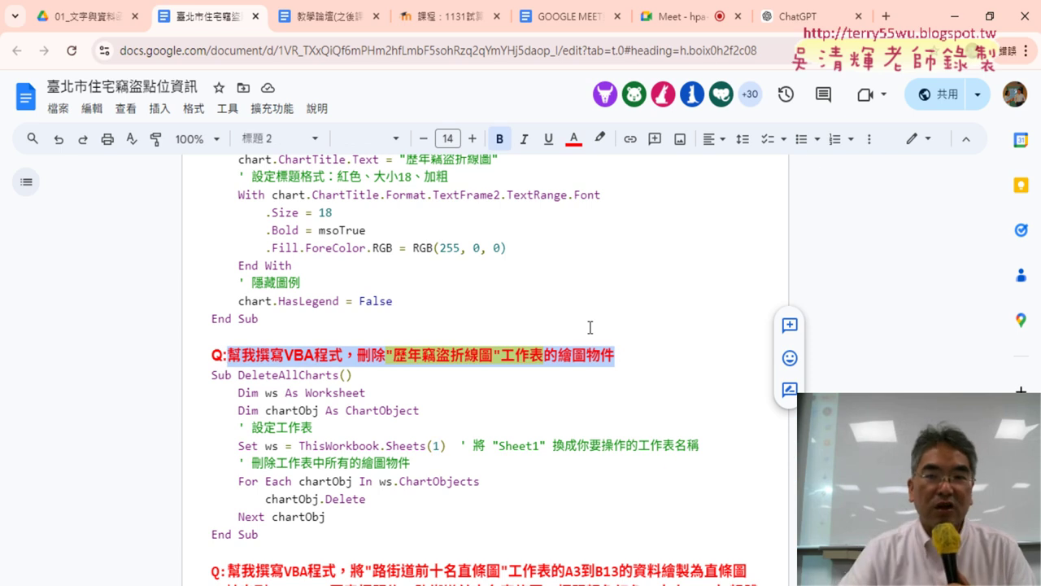
pyautogui.click(784, 17)
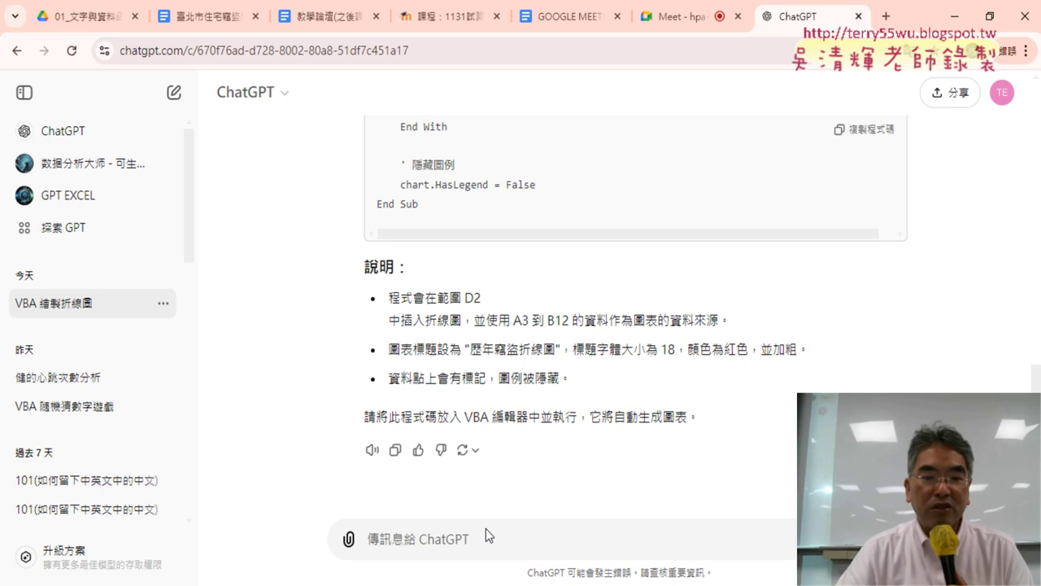
# - Ask ChatGPT to delete the 歷年竊盜折線圖 sheet's drawing objects; review and copy DeleteAllShapes
pyautogui.hotkey('ctrl', 'v')
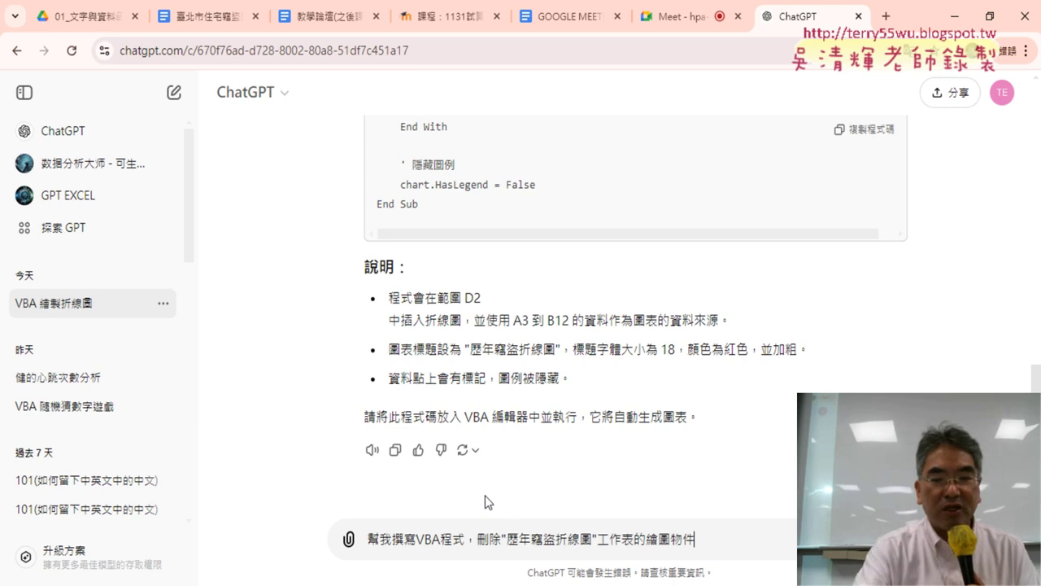
pyautogui.press('Return')
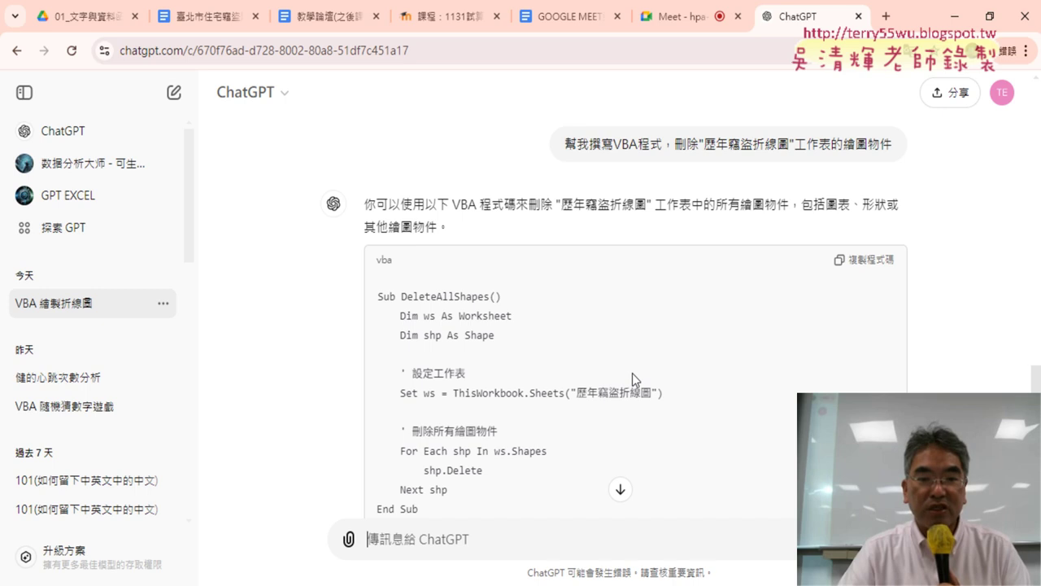
pyautogui.scroll(-1, 632, 371)
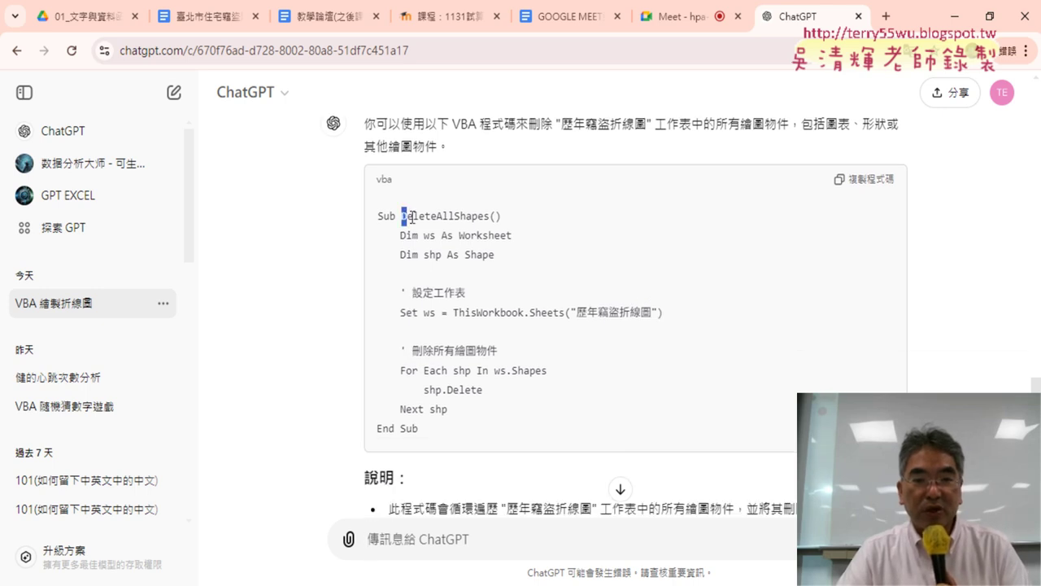
pyautogui.moveTo(410, 217); pyautogui.dragTo(490, 217)
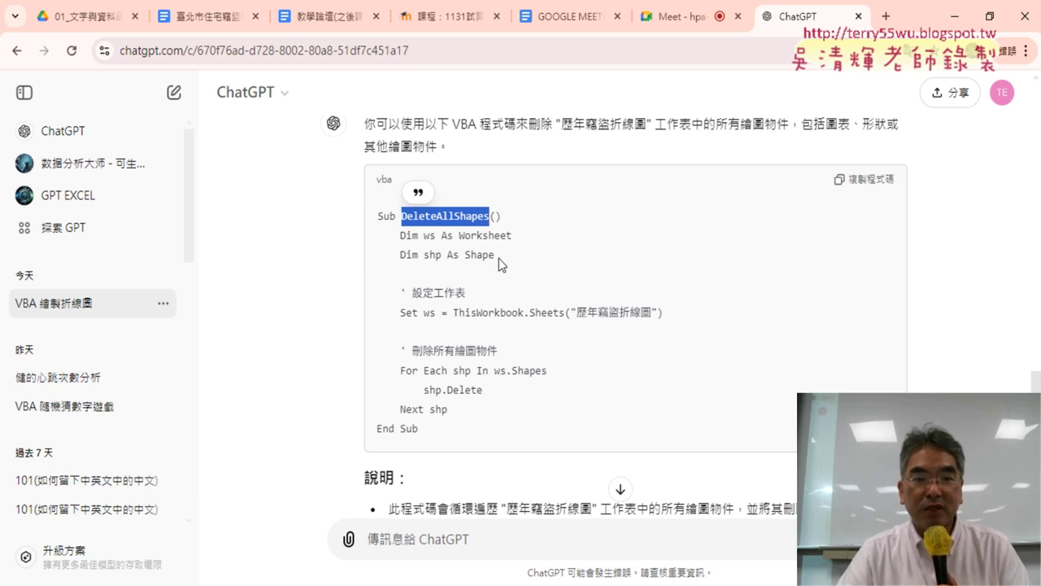
pyautogui.moveTo(498, 255); pyautogui.dragTo(368, 238)
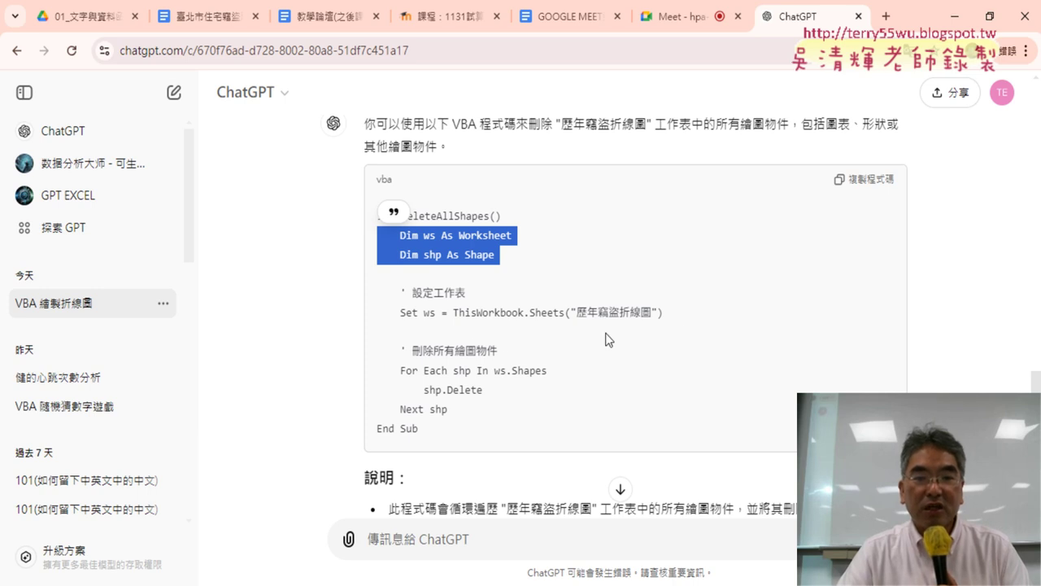
pyautogui.moveTo(666, 315); pyautogui.dragTo(453, 314)
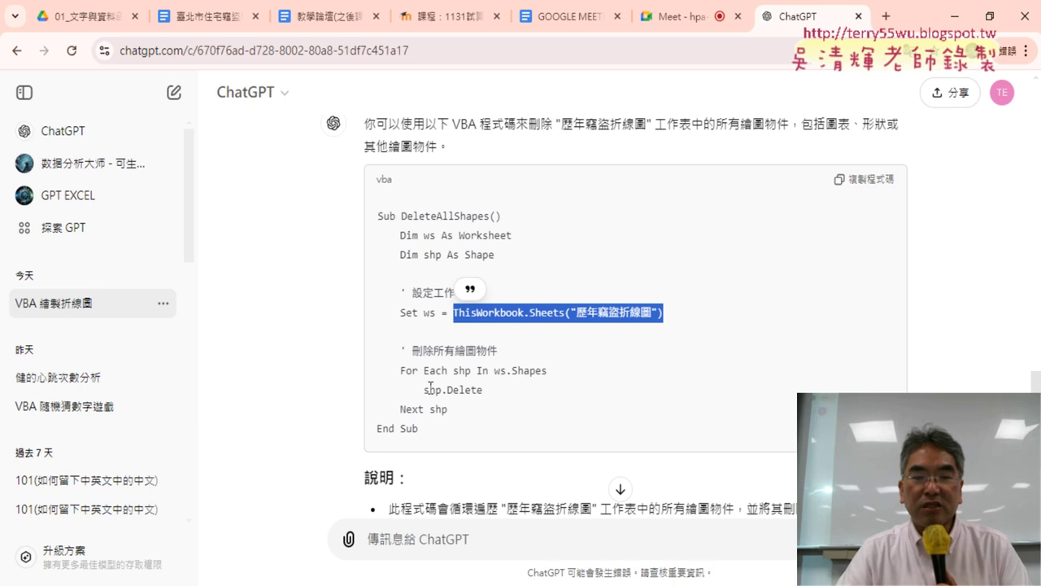
pyautogui.moveTo(401, 371); pyautogui.dragTo(449, 371)
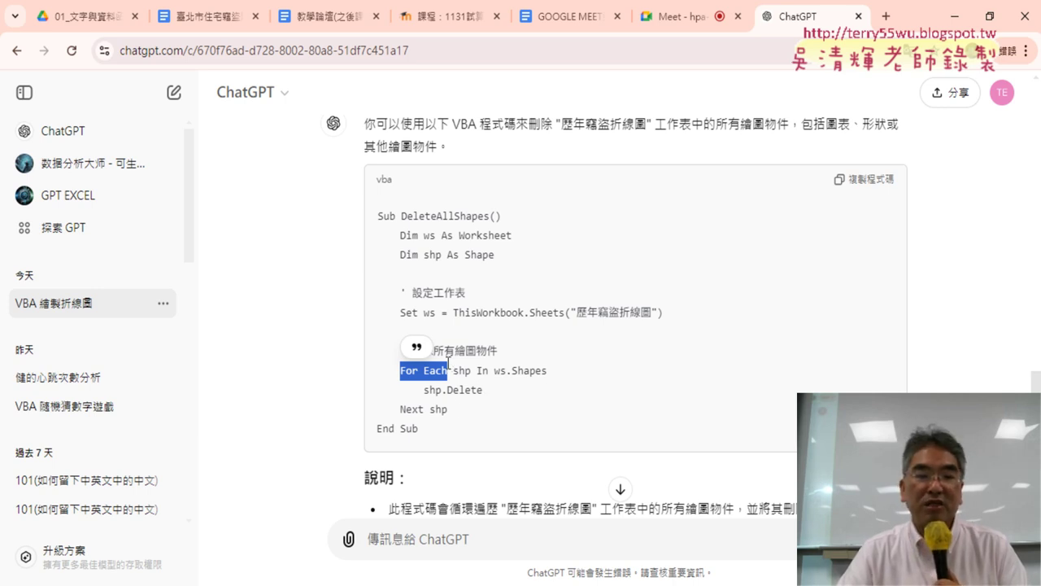
pyautogui.click(434, 435)
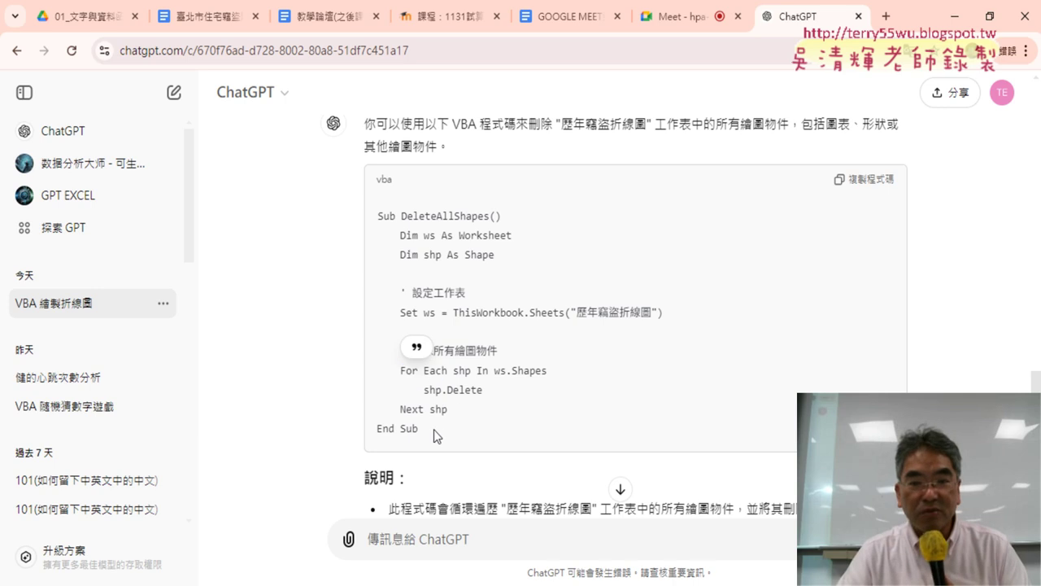
pyautogui.click(862, 182)
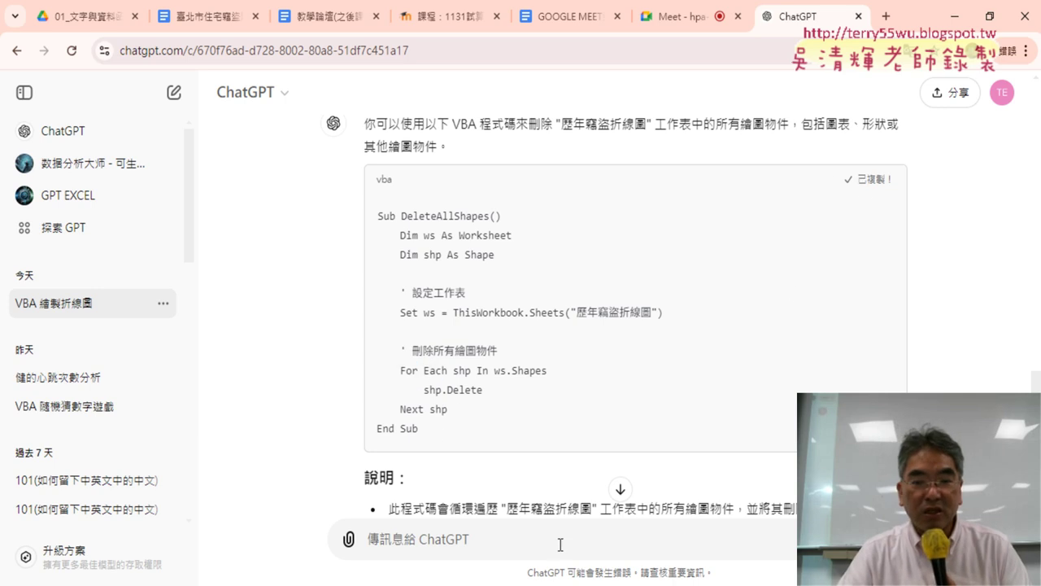
# - Paste the DeleteAllShapes code into Module1 below the existing macro
pyautogui.moveTo(501, 582)
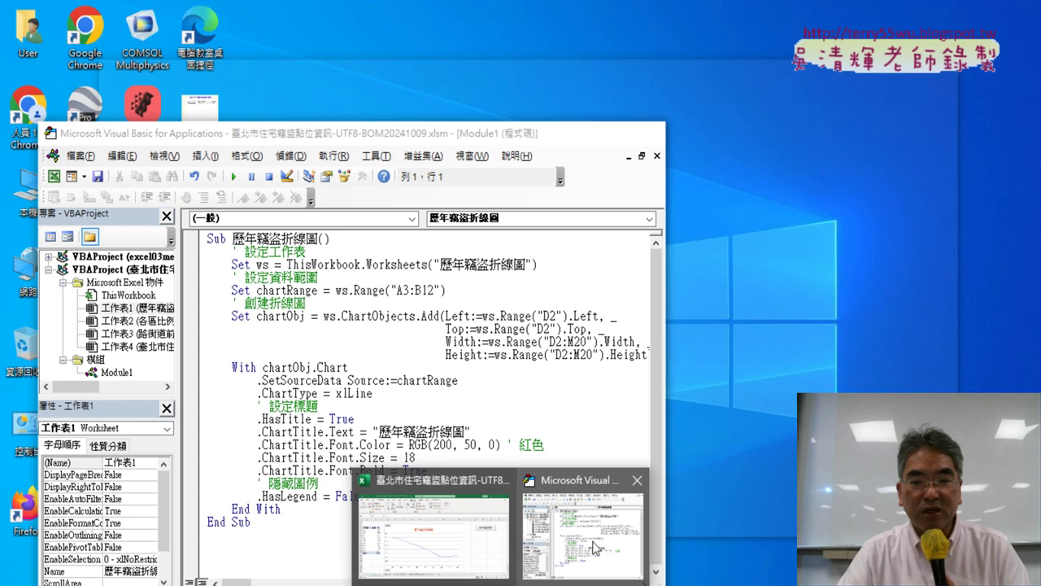
pyautogui.click(583, 537)
pyautogui.moveTo(407, 133); pyautogui.dragTo(596, 32)
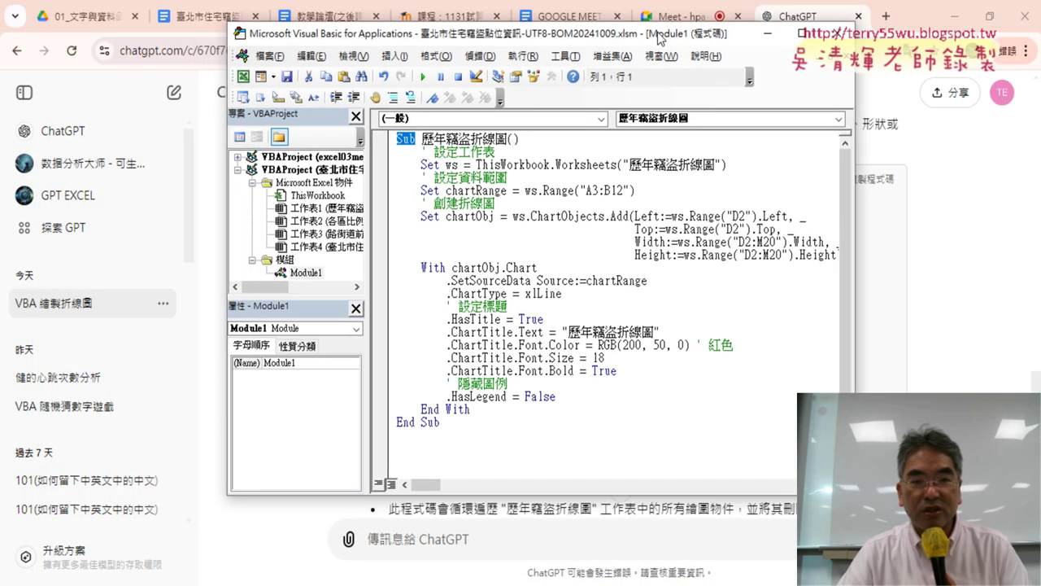
pyautogui.click(445, 441)
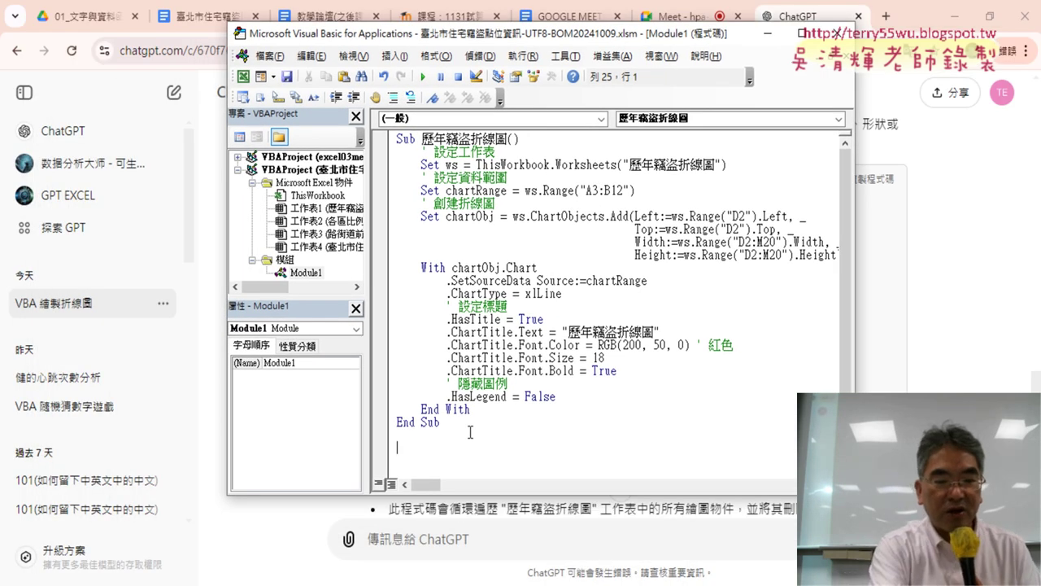
pyautogui.hotkey('ctrl', 'v')
# - Delete the two Dim lines and the blank line, then run DeleteAllShapes to clear the chart
pyautogui.hotkey('alt', 'Tab')
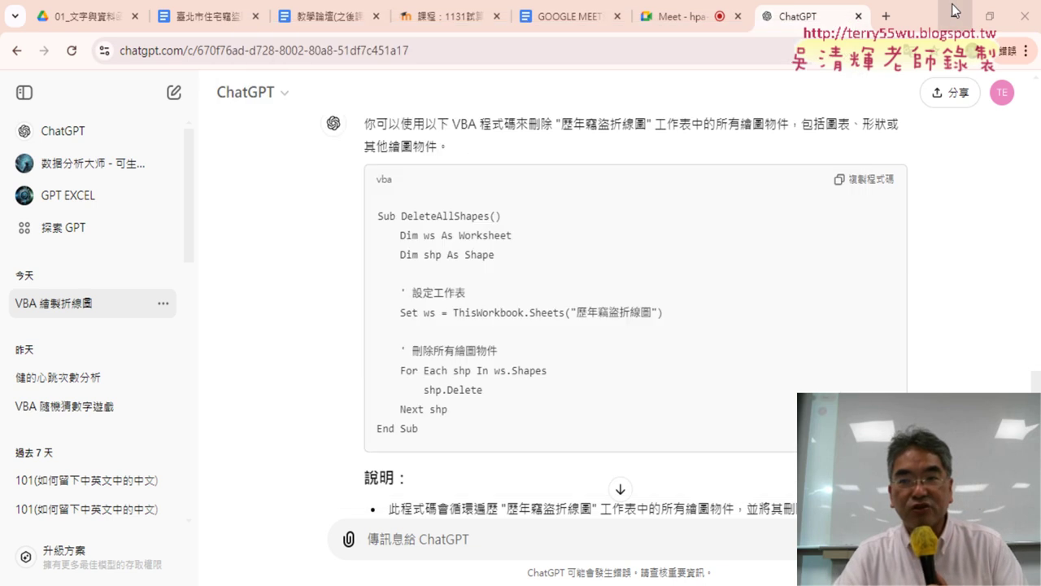
pyautogui.moveTo(597, 41); pyautogui.dragTo(828, 29)
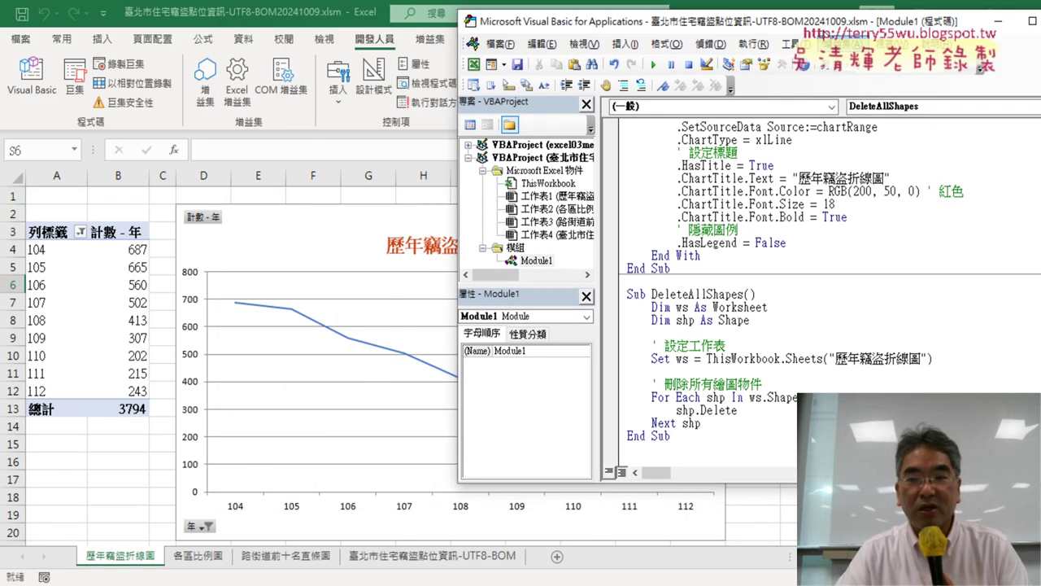
pyautogui.moveTo(954, 356); pyautogui.dragTo(809, 362)
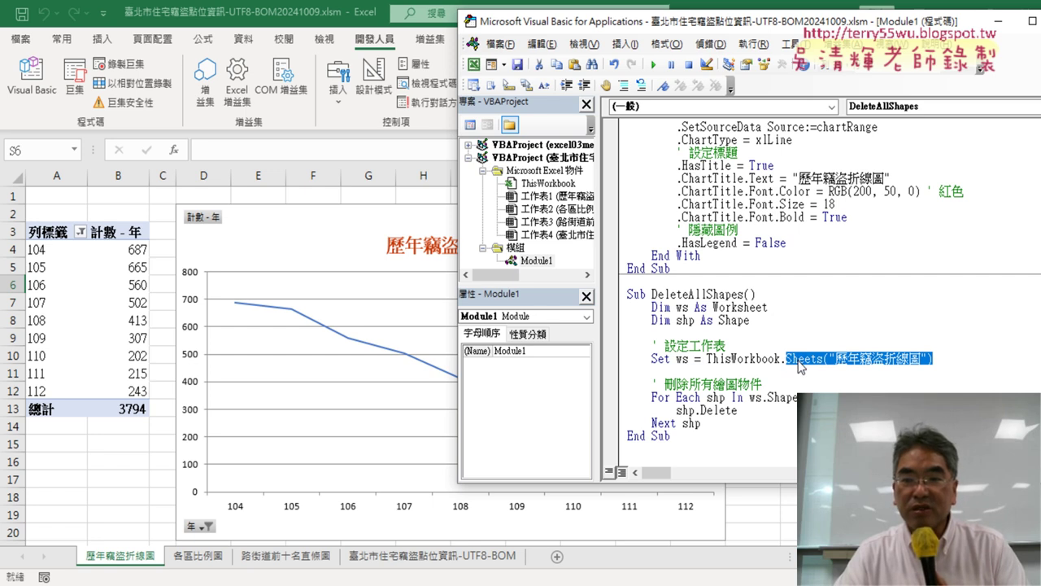
pyautogui.click(838, 358)
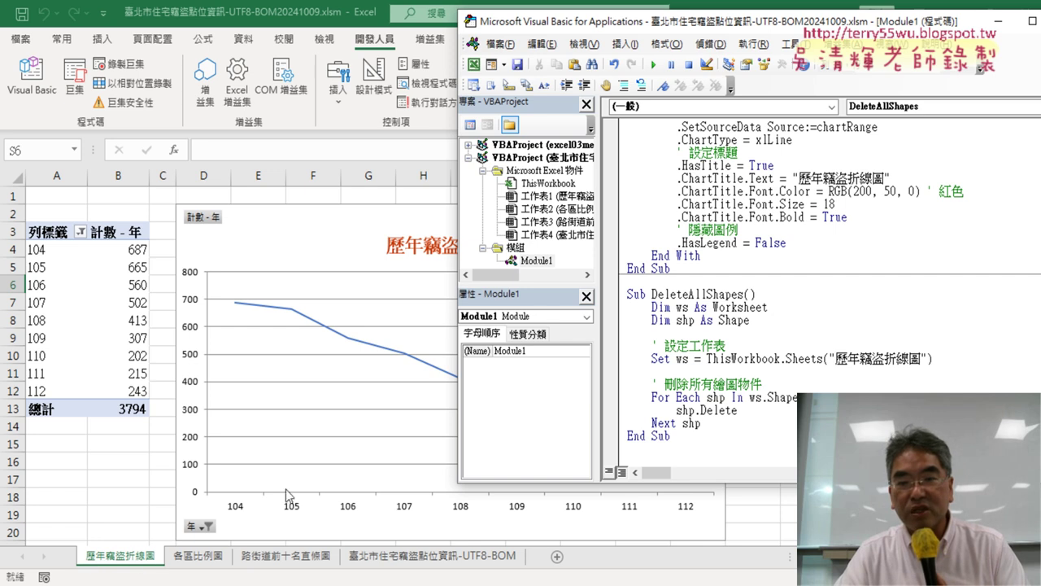
pyautogui.moveTo(710, 332)
pyautogui.mouseDown()
pyautogui.moveTo(634, 320)
pyautogui.moveTo(628, 307)
pyautogui.mouseUp()
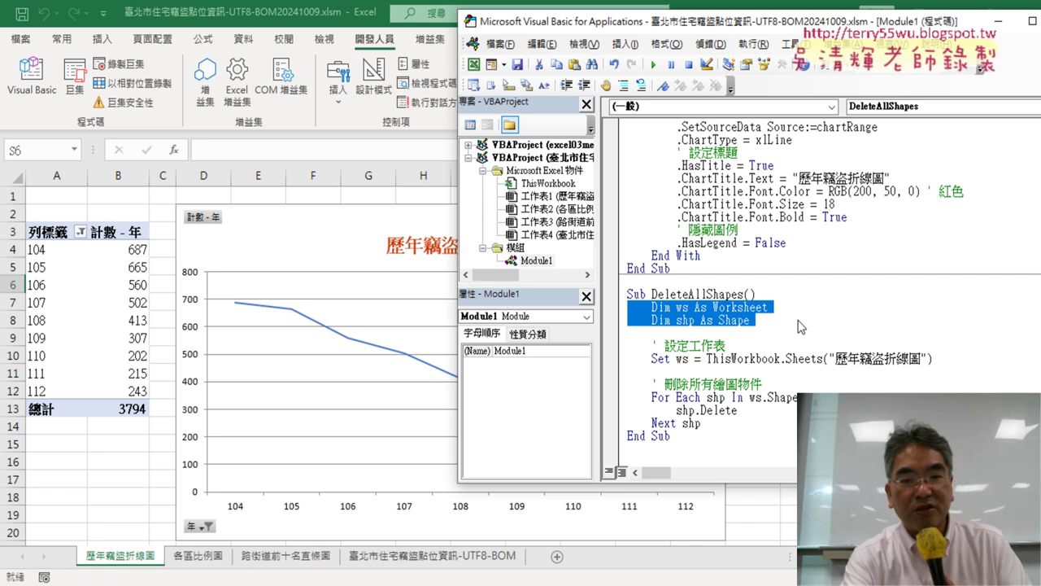
pyautogui.press('Delete')
pyautogui.scroll(1, 802, 327)
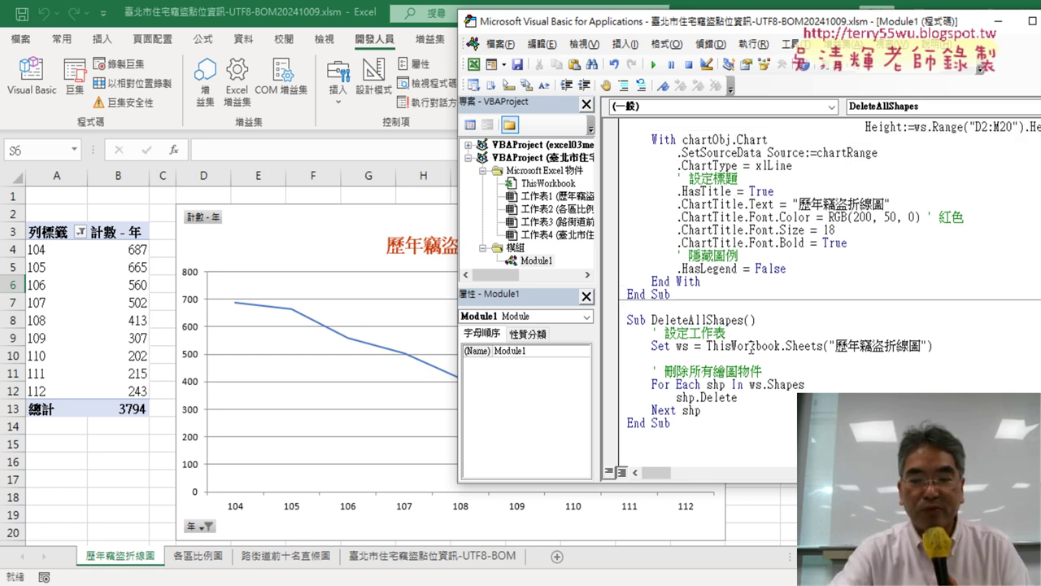
pyautogui.press('Delete')
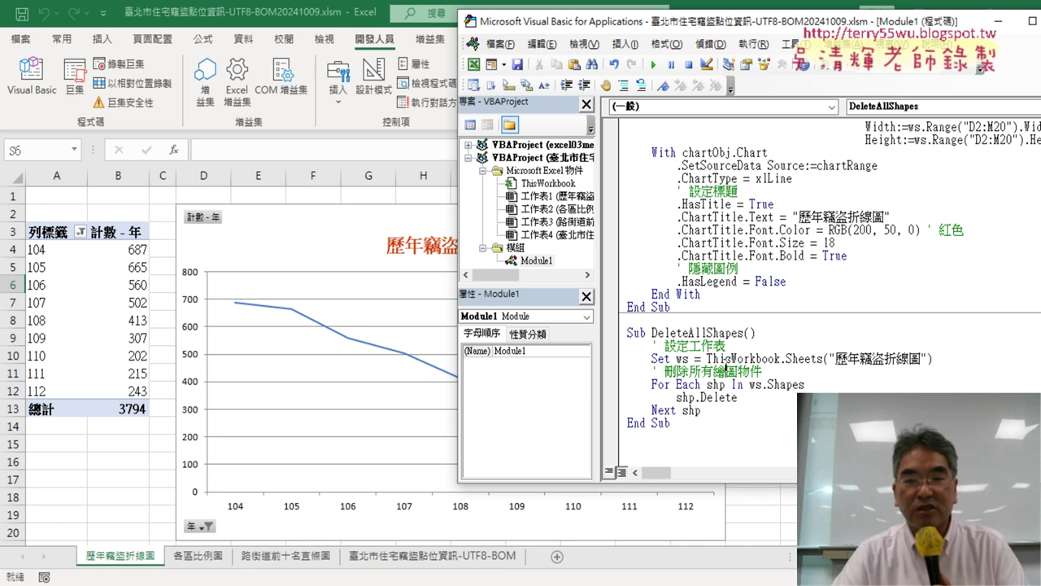
pyautogui.click(656, 65)
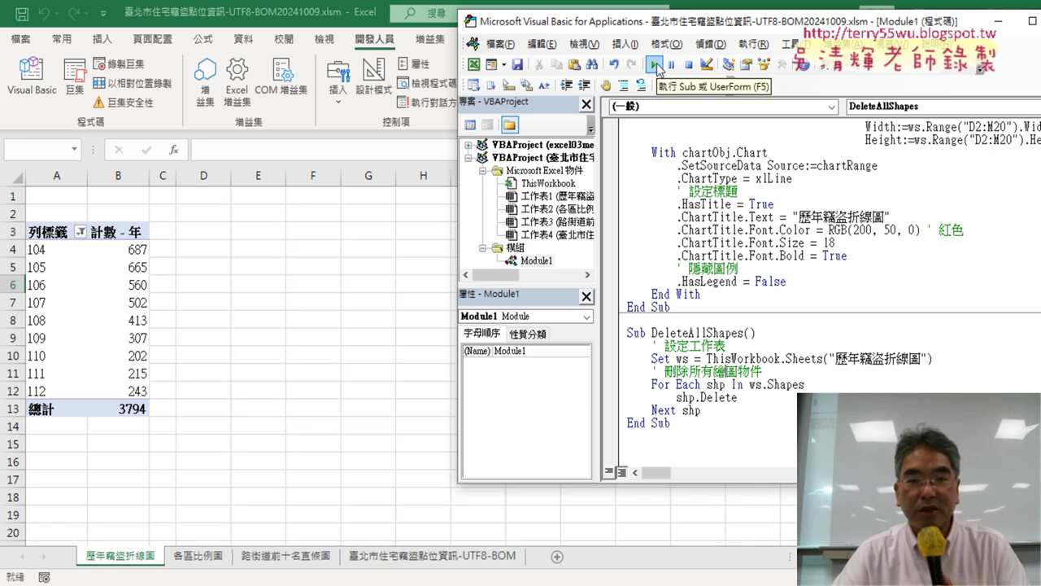
pyautogui.moveTo(712, 192); pyautogui.dragTo(717, 203)
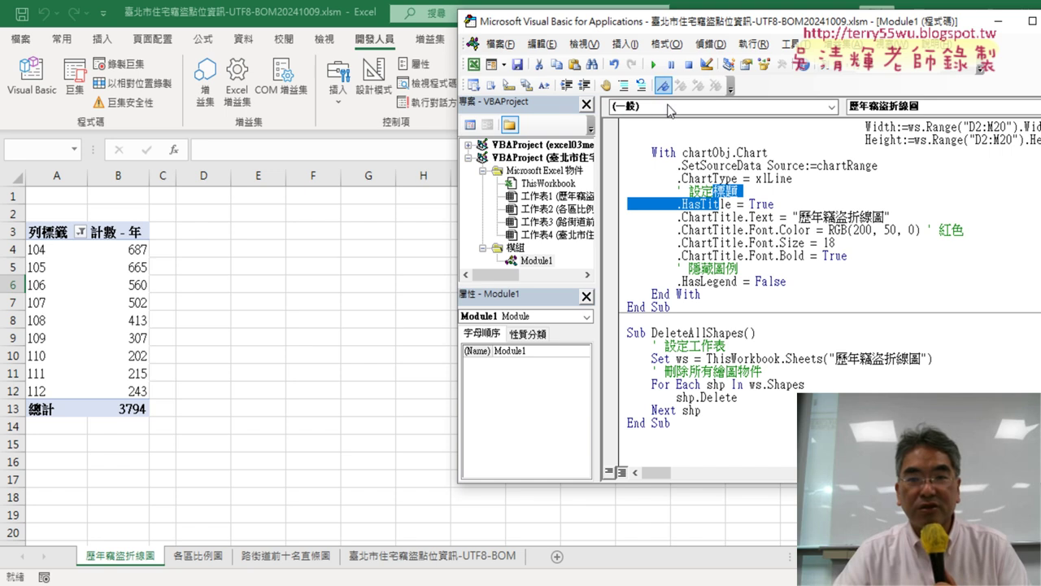
pyautogui.click(656, 65)
pyautogui.click(676, 371)
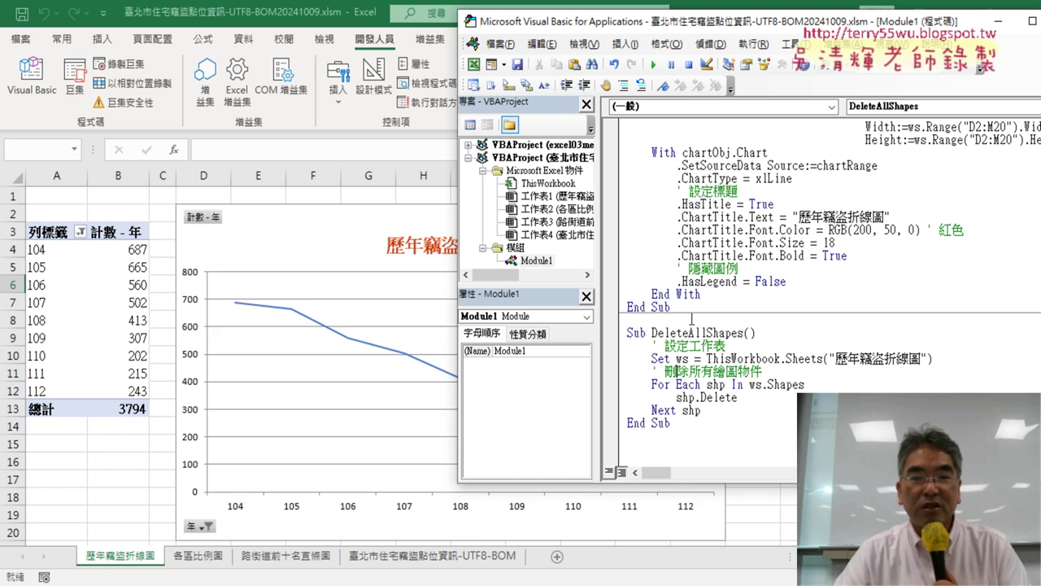
pyautogui.click(652, 68)
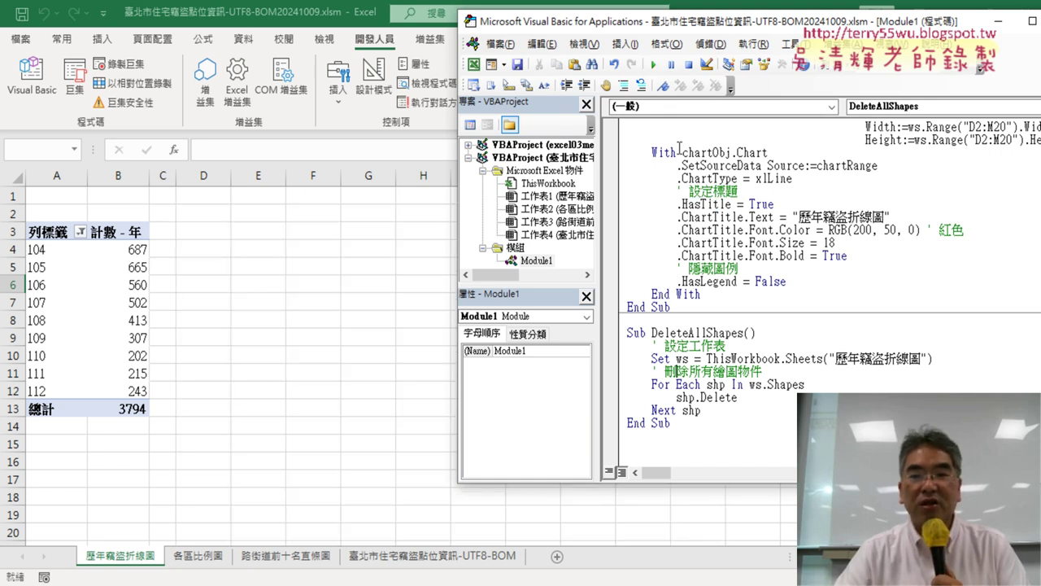
pyautogui.moveTo(652, 332); pyautogui.dragTo(737, 333)
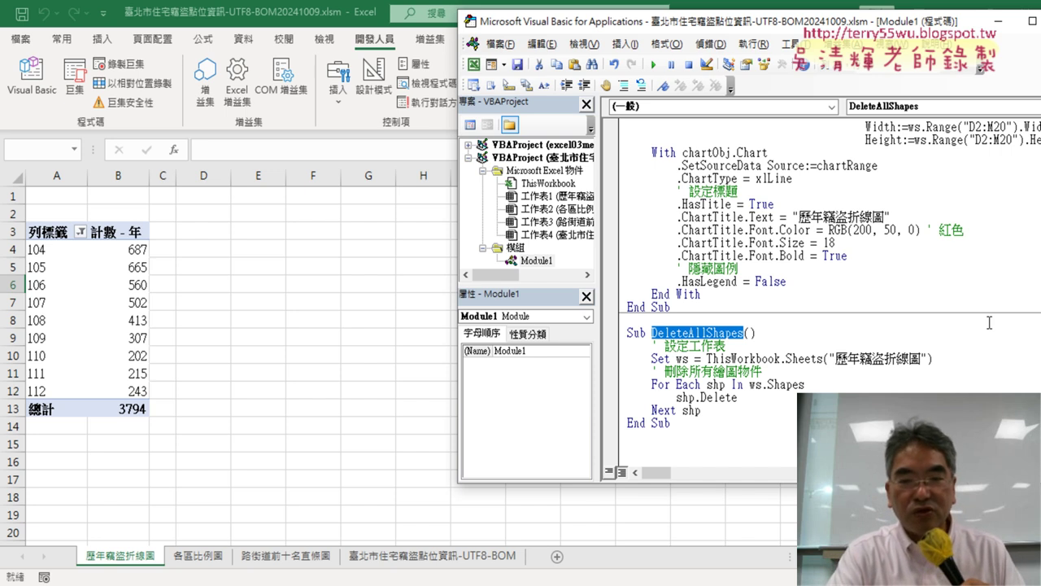
# - Rename the DeleteAllShapes macro to 清除 and return to the Excel worksheet
pyautogui.write('/')
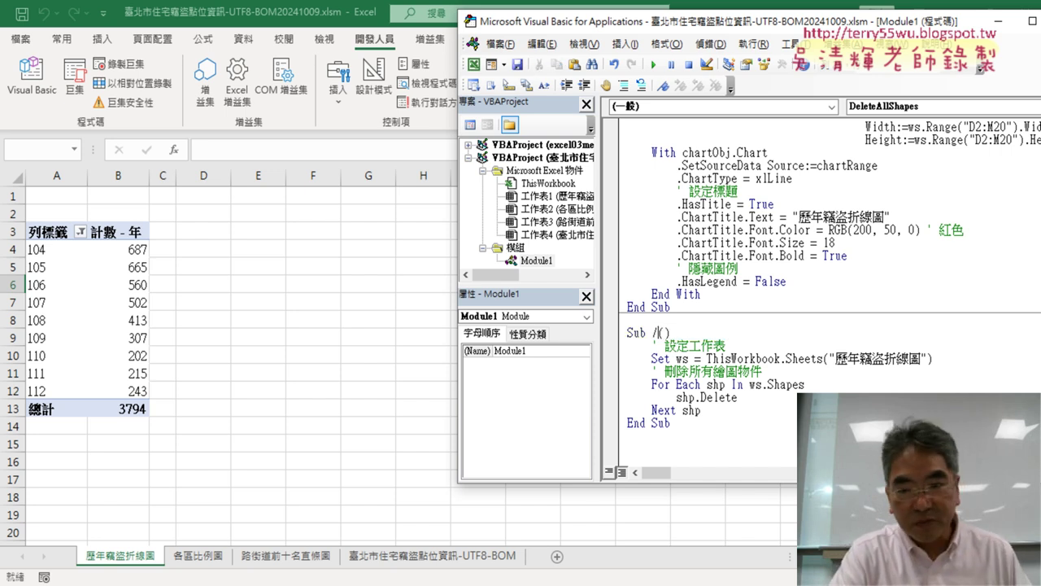
pyautogui.write('山')
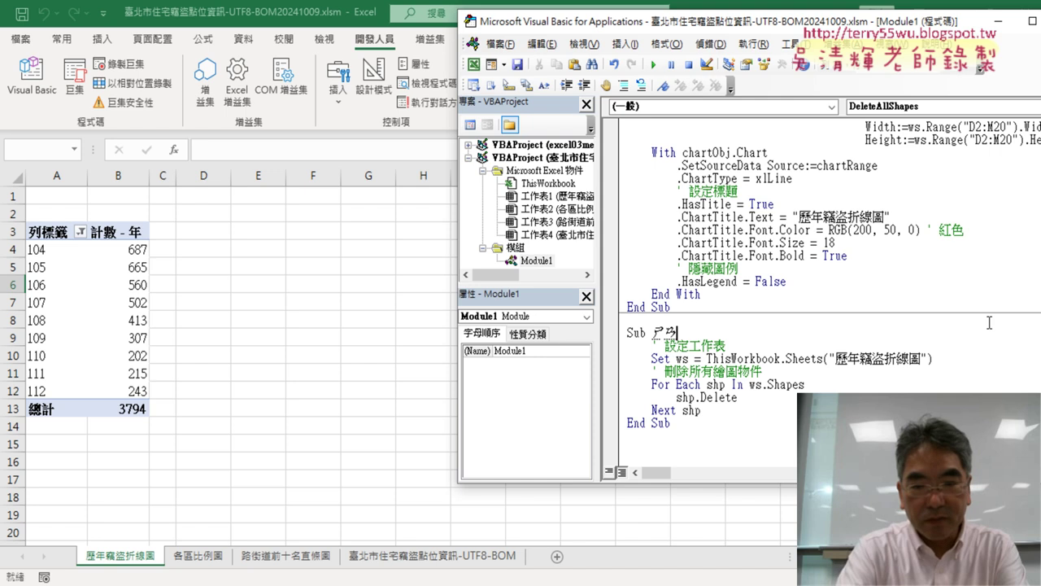
pyautogui.write('刪除t(')
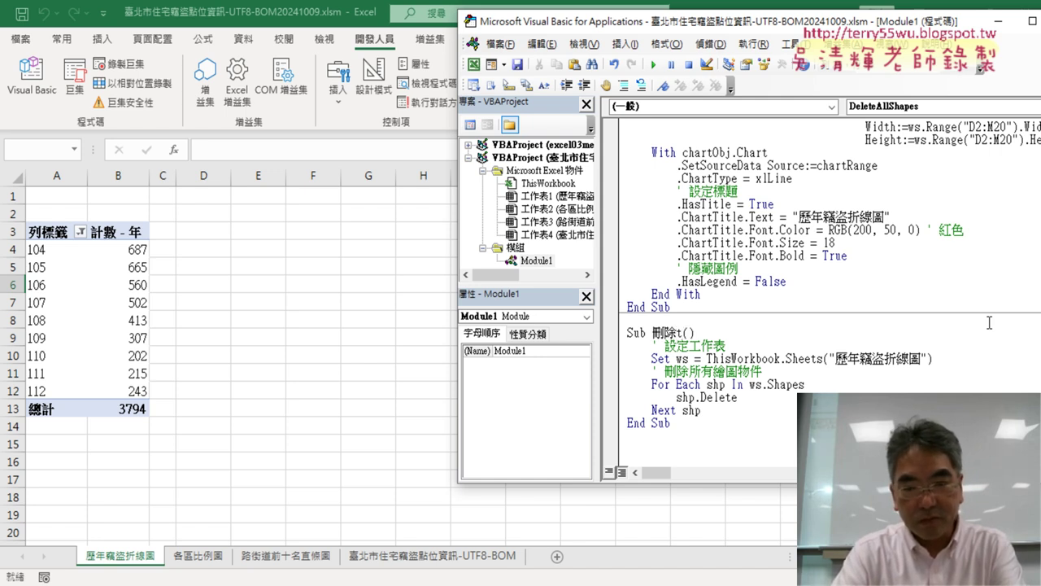
pyautogui.write('去')
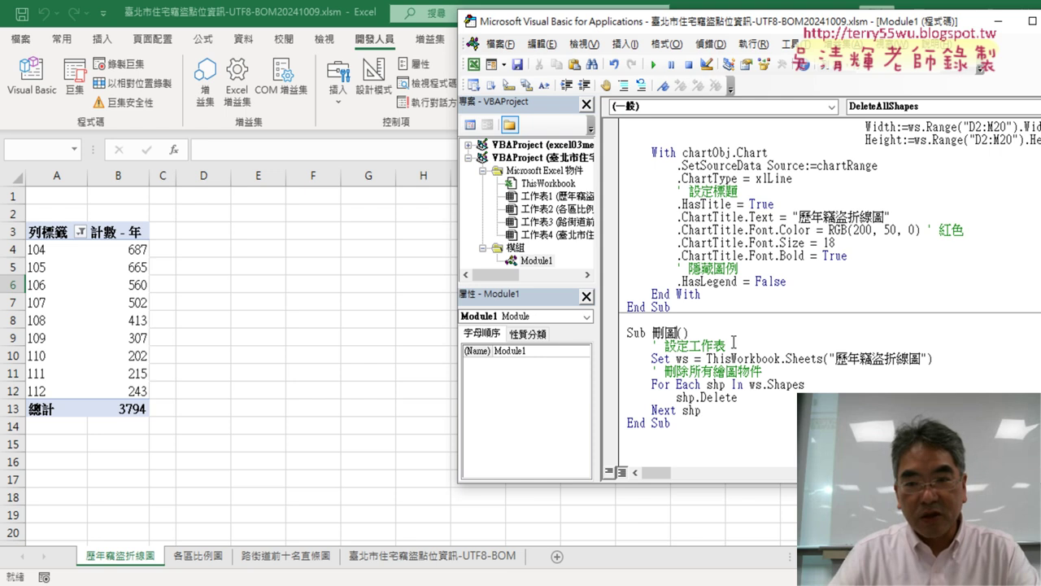
pyautogui.moveTo(677, 333); pyautogui.dragTo(664, 333)
pyautogui.write('清除')
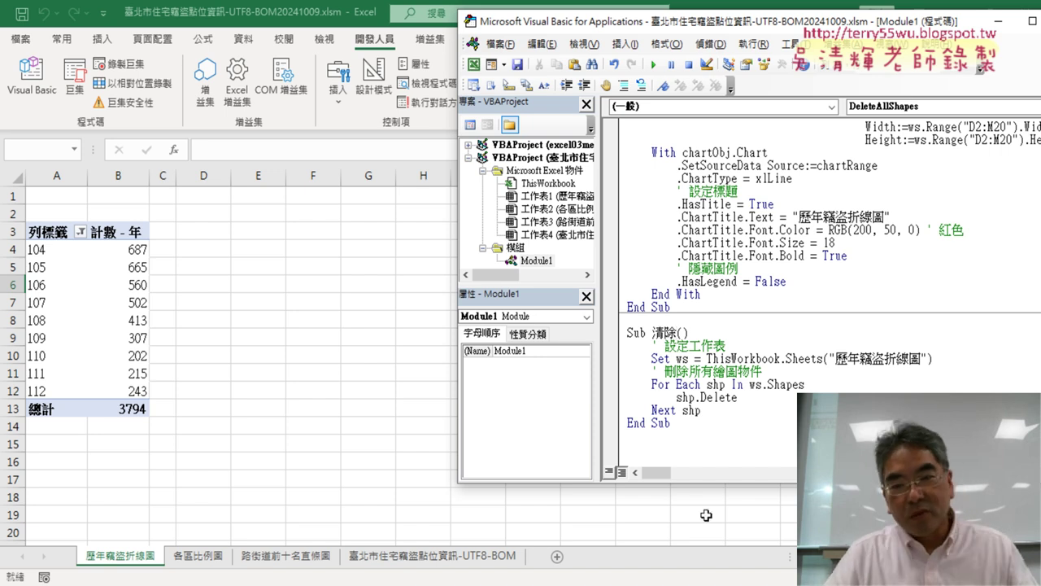
pyautogui.click(348, 341)
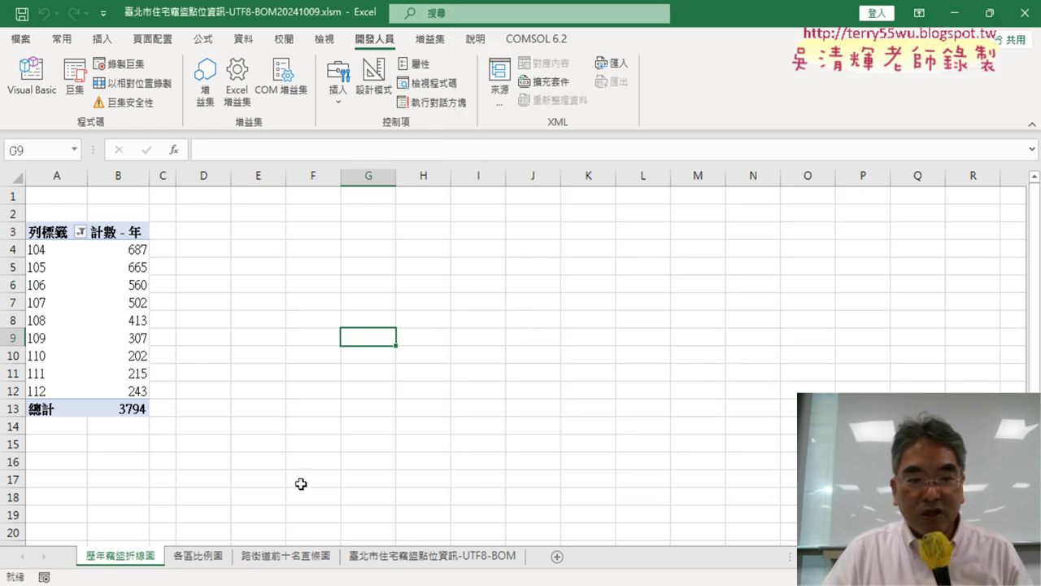
# - Reopen Visual Basic from the Developer tab and highlight the loop in the 清除 macro
pyautogui.scroll(-2, 367, 476)
pyautogui.scroll(2, 368, 476)
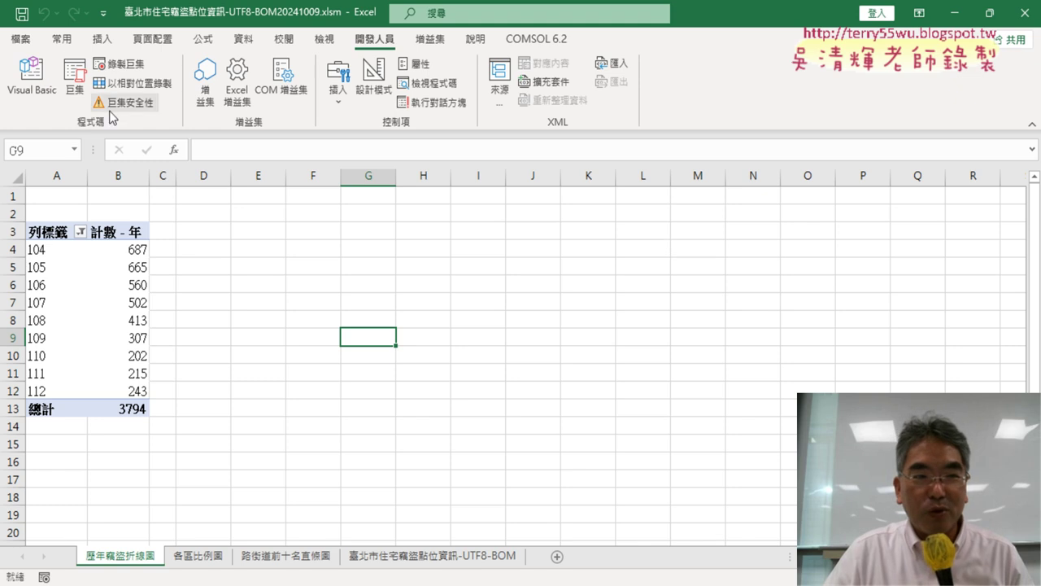
pyautogui.click(31, 78)
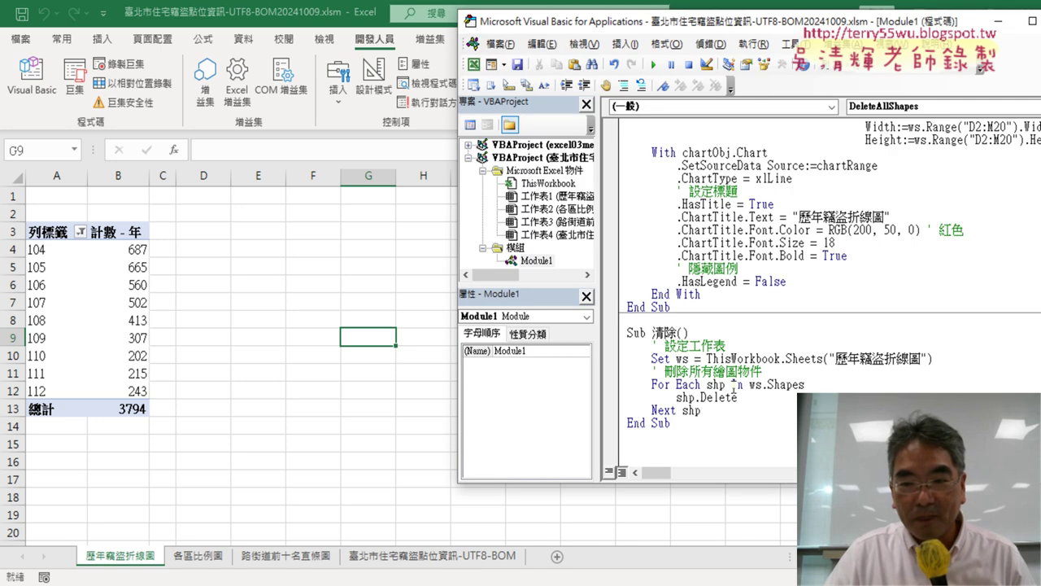
pyautogui.moveTo(706, 383); pyautogui.dragTo(805, 384)
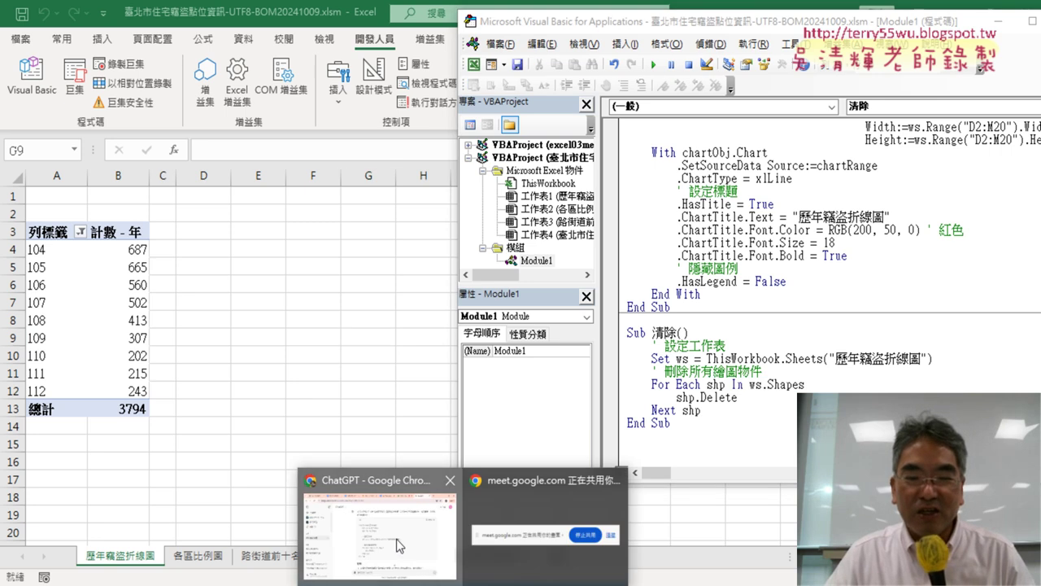
# - Send ChatGPT a follow-up asking it not to delete the buttons (不刪除組)
pyautogui.click(396, 538)
pyautogui.scroll(-1, 619, 431)
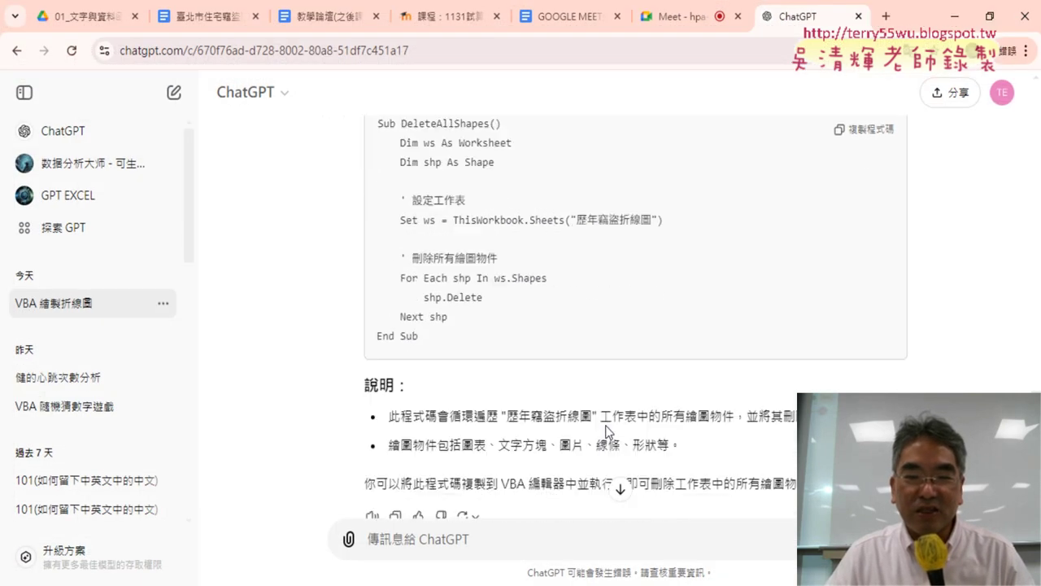
pyautogui.scroll(-1, 633, 426)
pyautogui.scroll(1, 634, 425)
pyautogui.scroll(1, 635, 424)
pyautogui.scroll(-2, 636, 423)
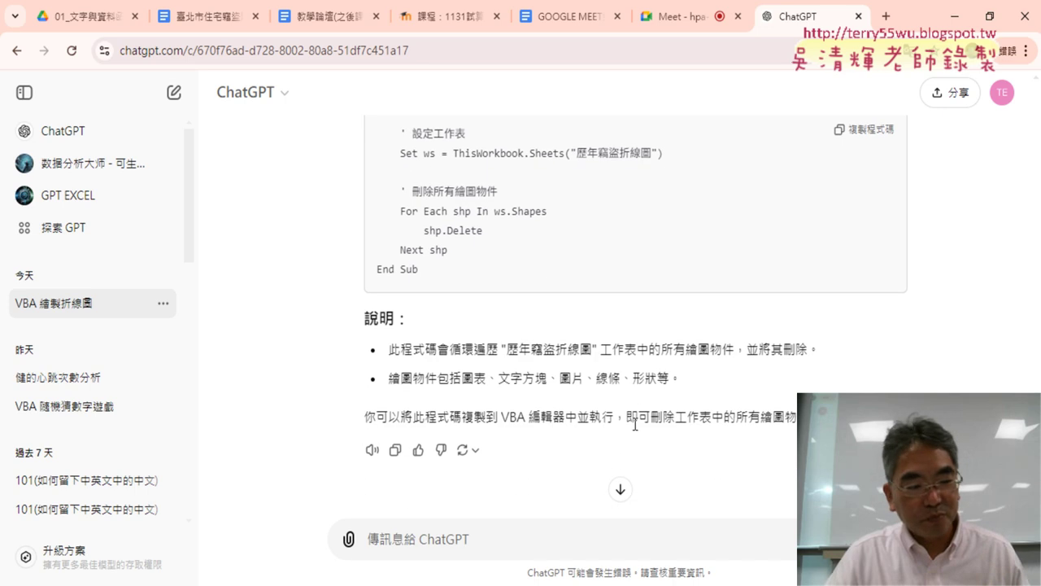
pyautogui.click(505, 534)
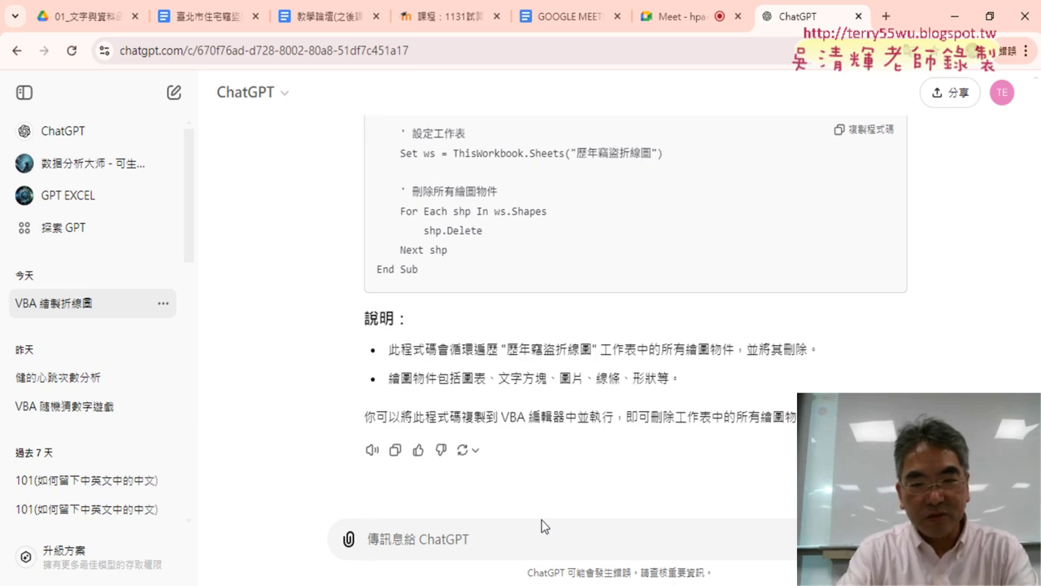
pyautogui.write('x')
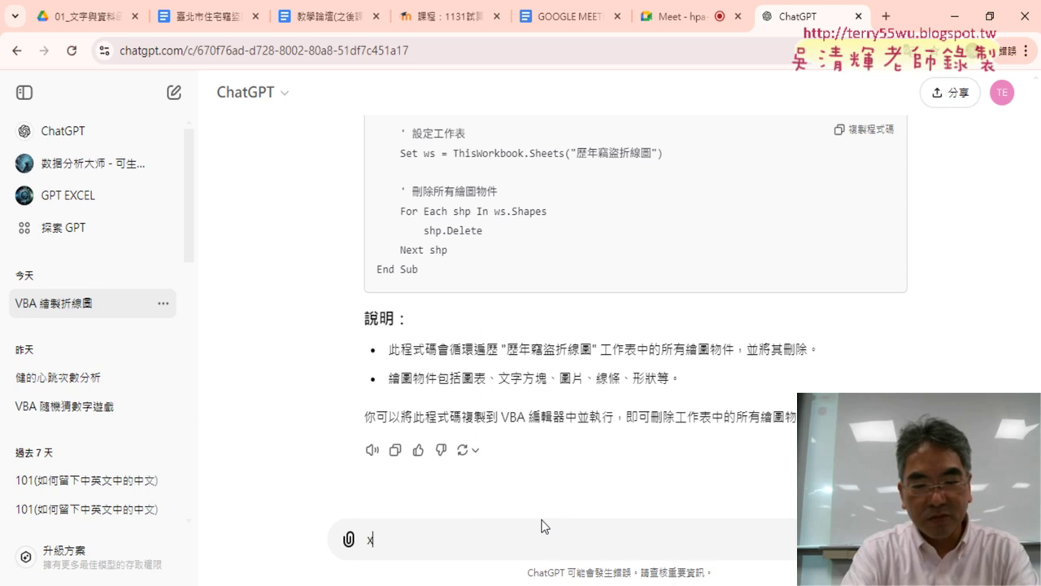
pyautogui.write('b2')
pyautogui.press('BackSpace')
pyautogui.press('BackSpace')
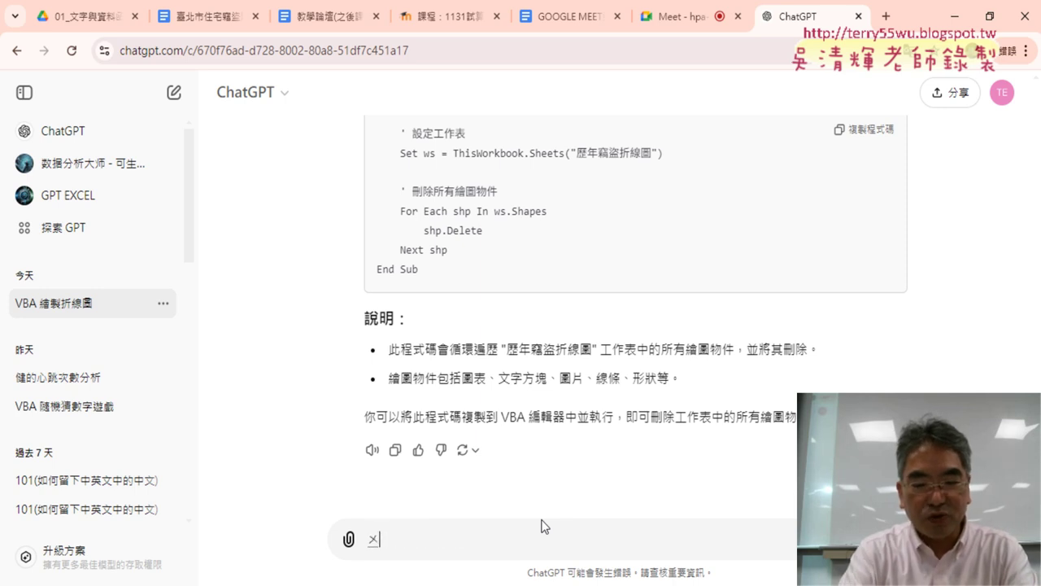
pyautogui.write('不')
pyautogui.write('刪')
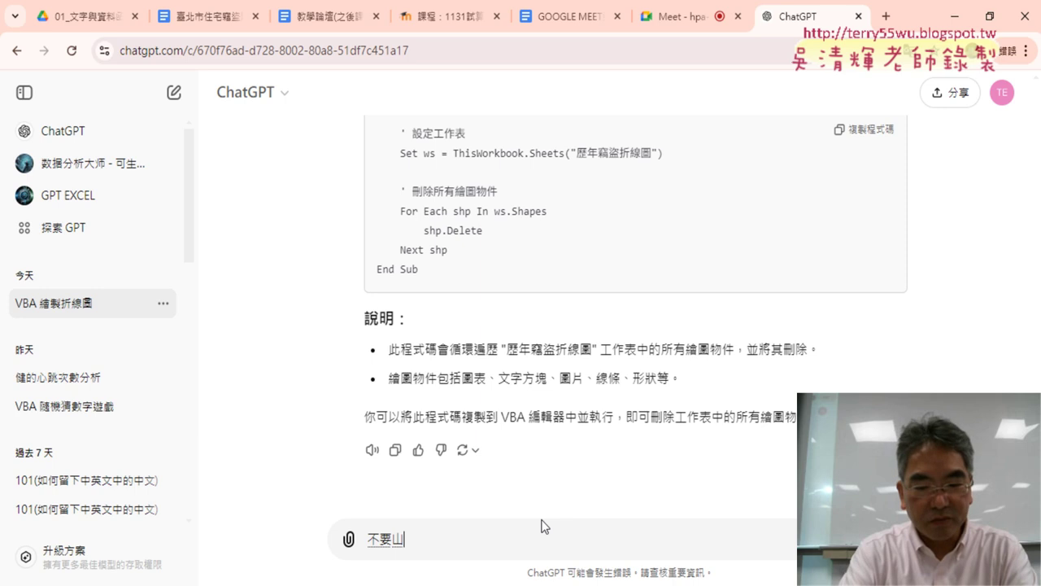
pyautogui.write('除素')
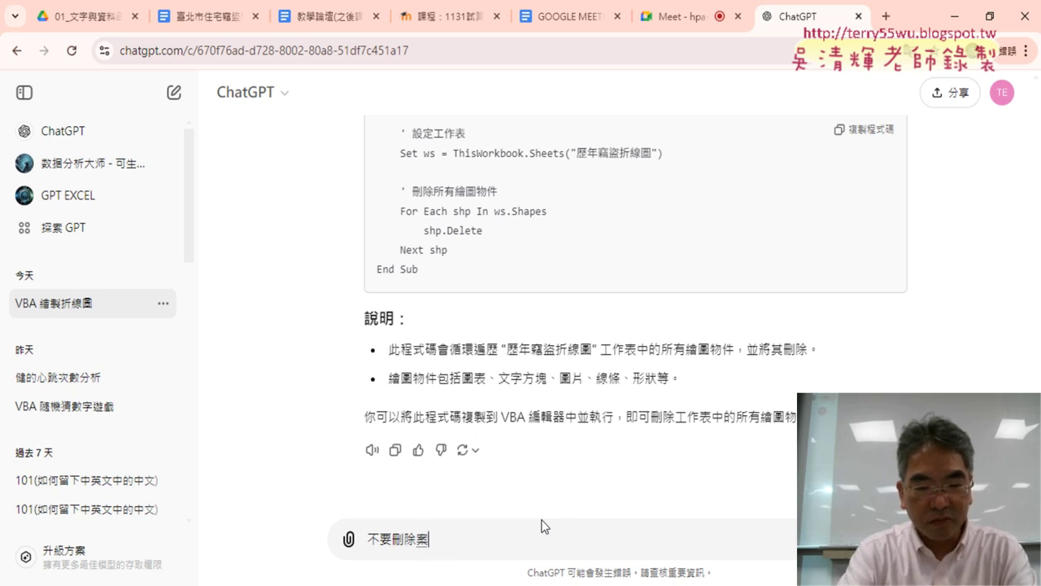
pyautogui.write('組')
pyautogui.press('Return')
pyautogui.press('Return')
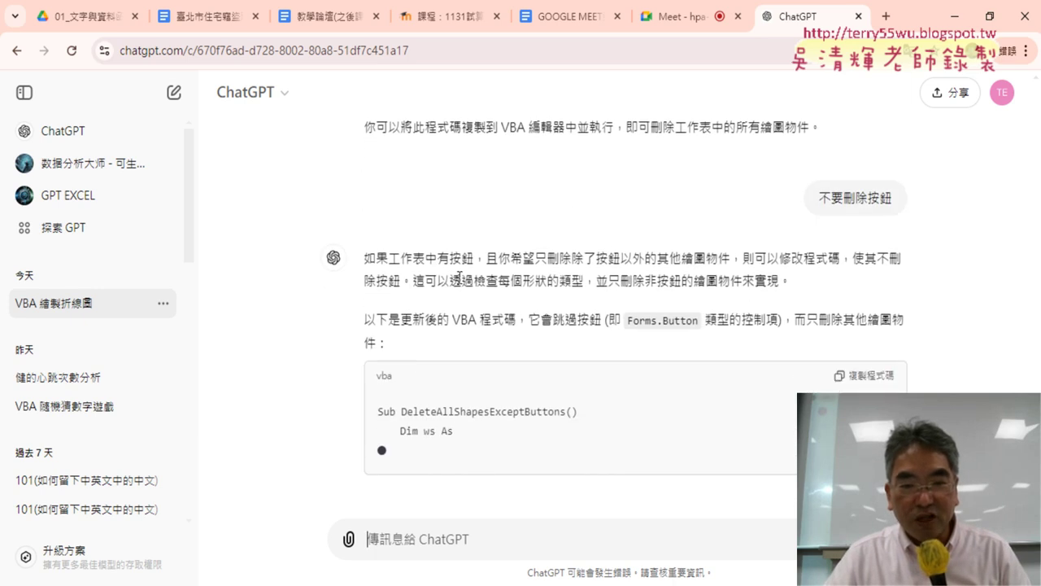
# - Review the reply and copy the DeleteAllShapesExceptButtons code block
pyautogui.moveTo(487, 200)
pyautogui.mouseDown()
pyautogui.moveTo(611, 192)
pyautogui.moveTo(892, 204)
pyautogui.mouseUp()
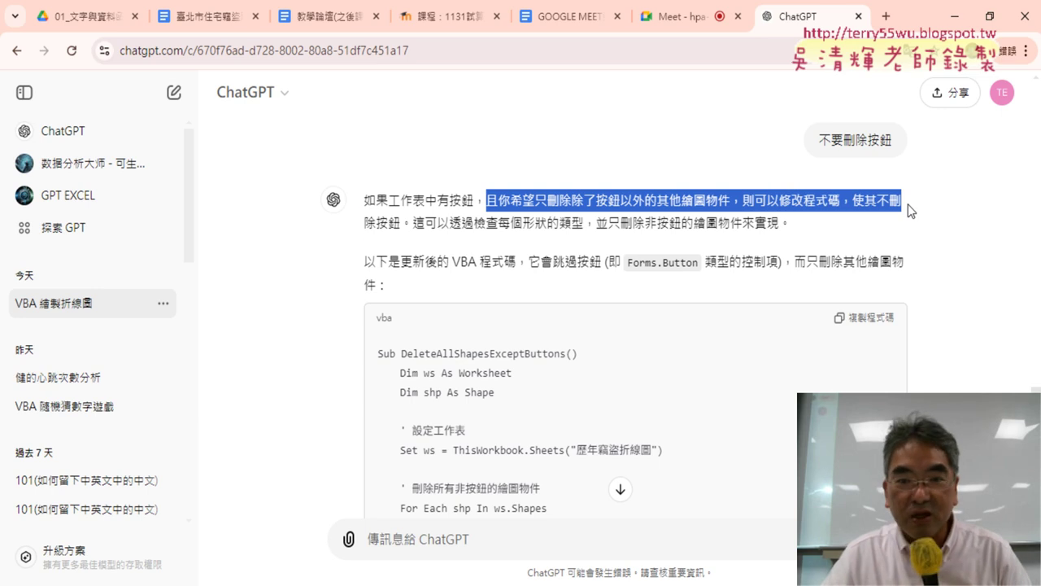
pyautogui.moveTo(908, 211); pyautogui.dragTo(813, 226)
pyautogui.scroll(-1, 810, 231)
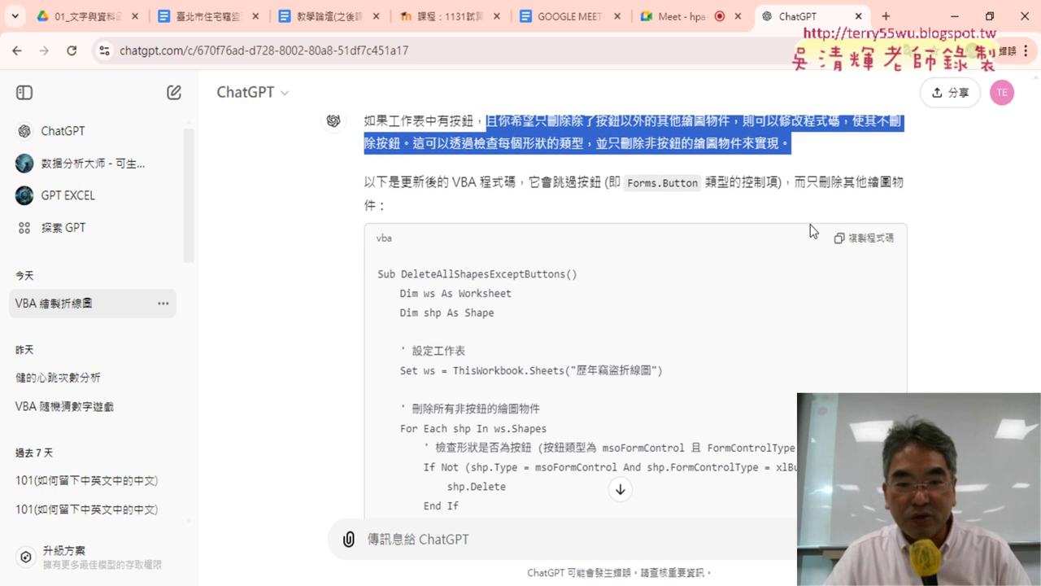
pyautogui.scroll(-1, 812, 230)
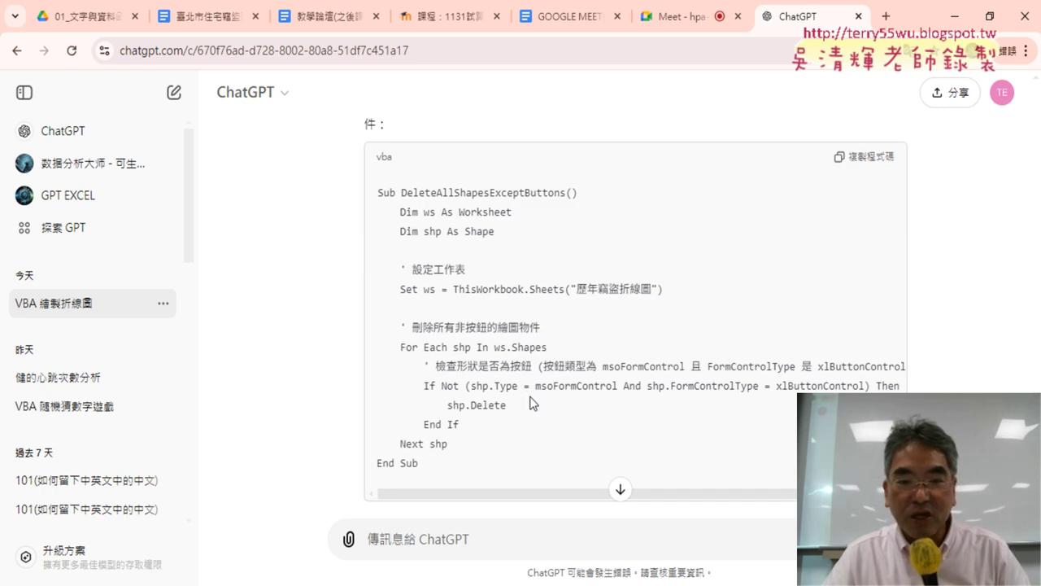
pyautogui.scroll(4, 545, 389)
pyautogui.click(826, 302)
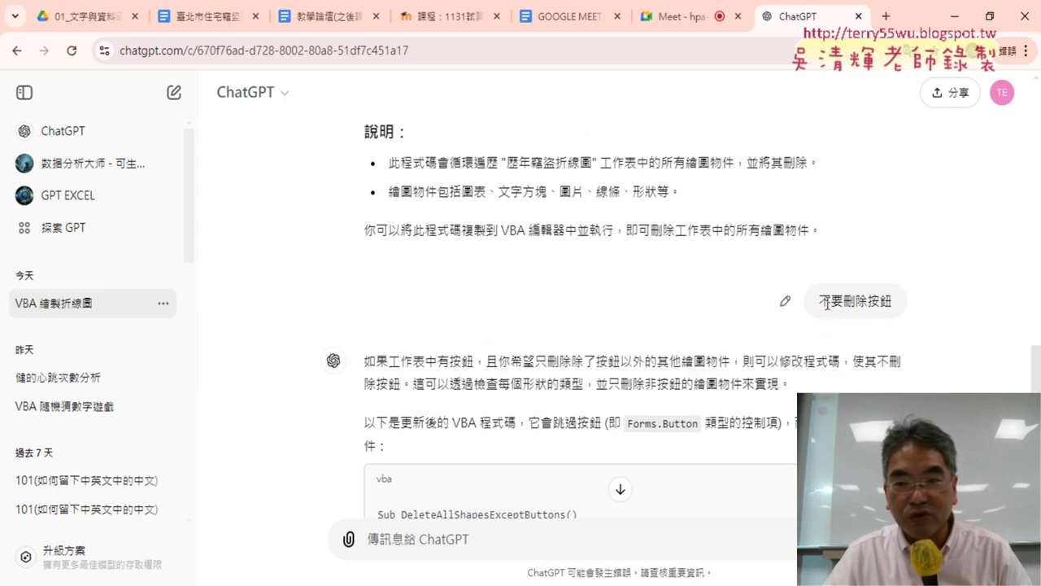
pyautogui.moveTo(824, 301); pyautogui.dragTo(893, 303)
pyautogui.scroll(-4, 692, 326)
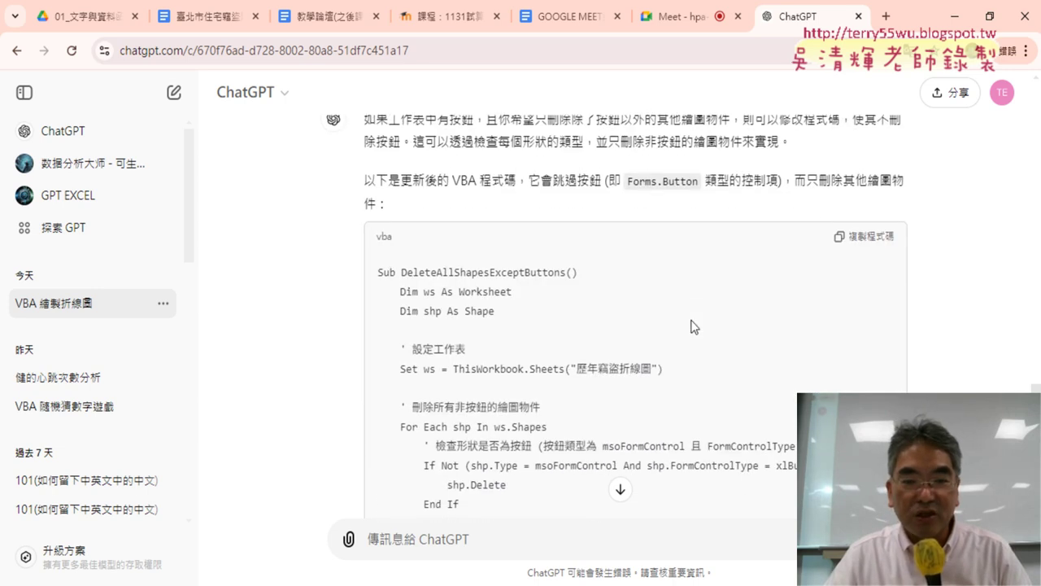
pyautogui.scroll(-3, 621, 329)
pyautogui.scroll(2, 622, 329)
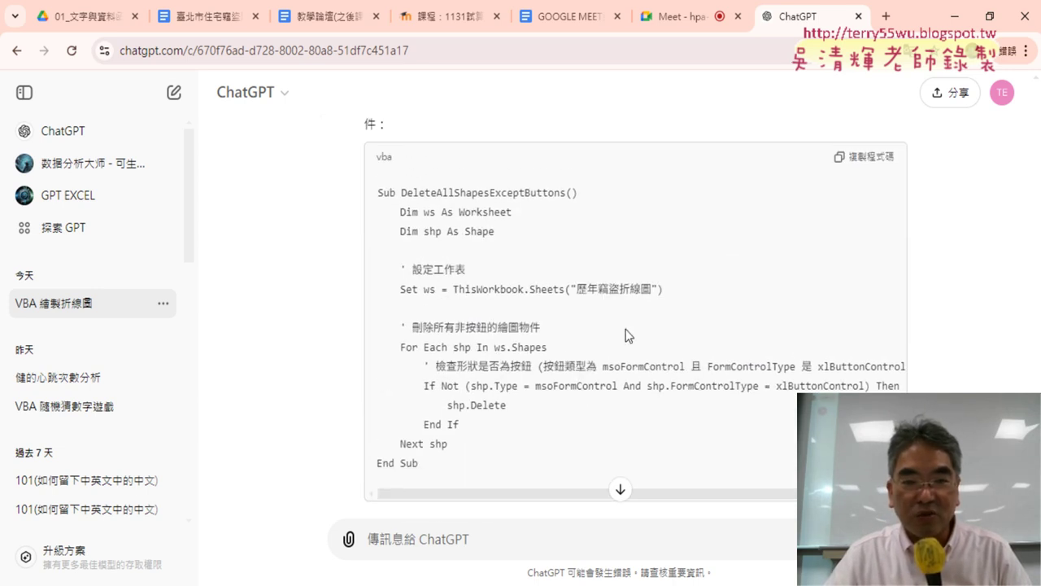
pyautogui.click(866, 156)
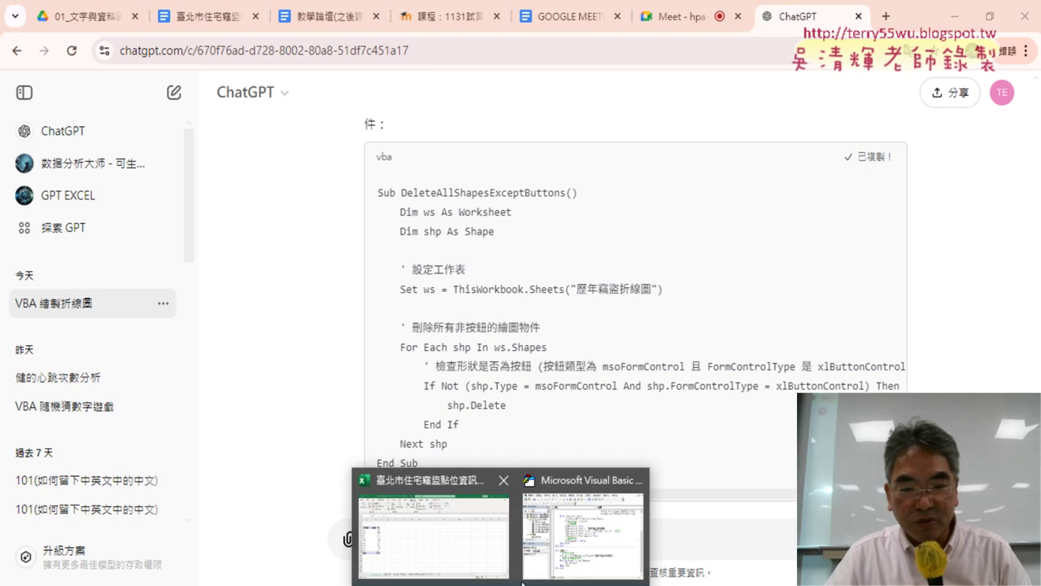
# - Paste the copied code over the body of Sub 清除
pyautogui.click(567, 532)
pyautogui.moveTo(698, 428); pyautogui.dragTo(628, 345)
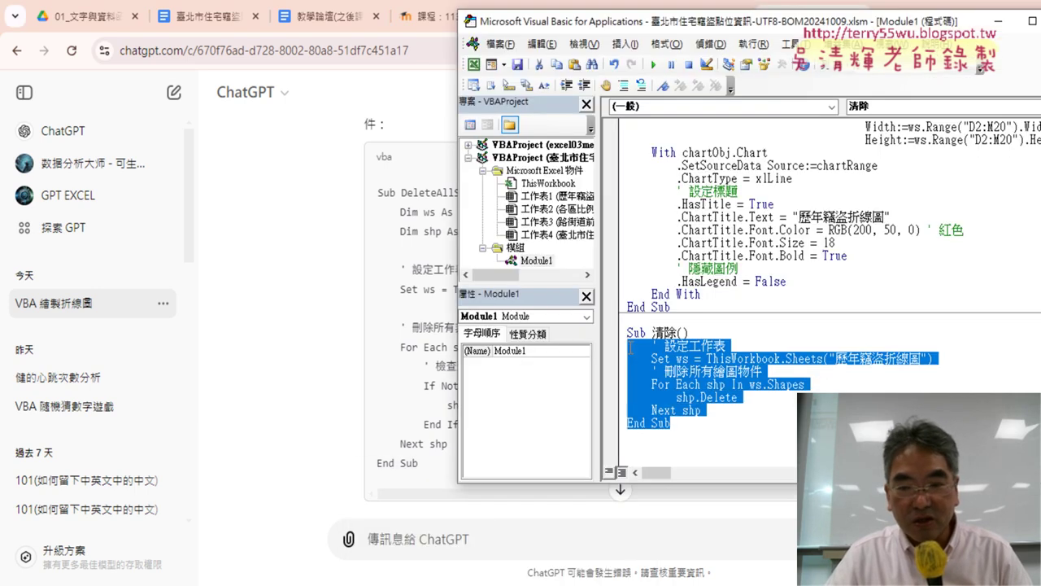
pyautogui.hotkey('ctrl', 'v')
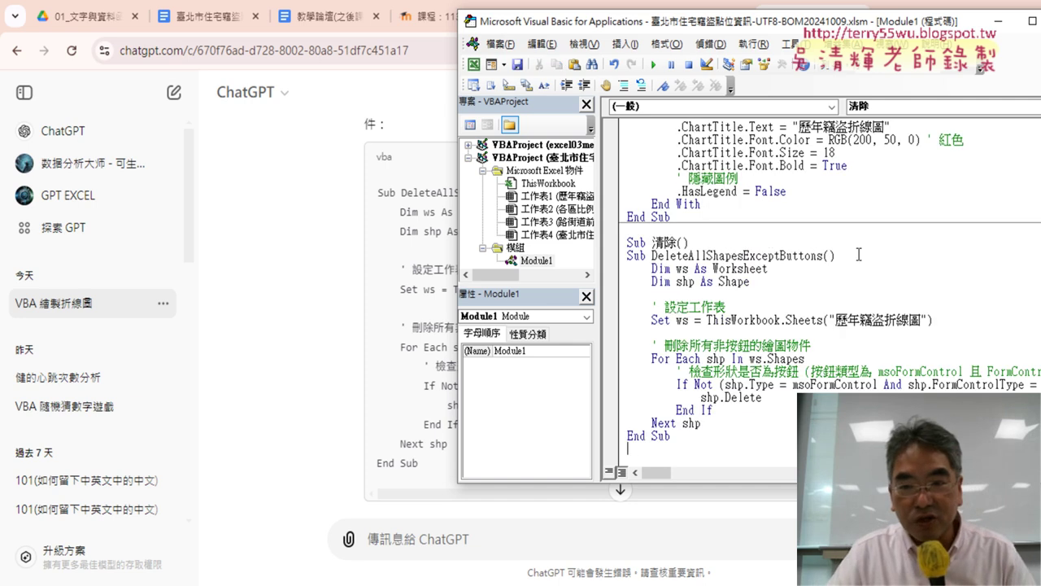
# - Remove the duplicate DeleteAllShapesExceptButtons header, the repeated Dim lines and the blank line after Set ws
pyautogui.moveTo(858, 255); pyautogui.dragTo(627, 256)
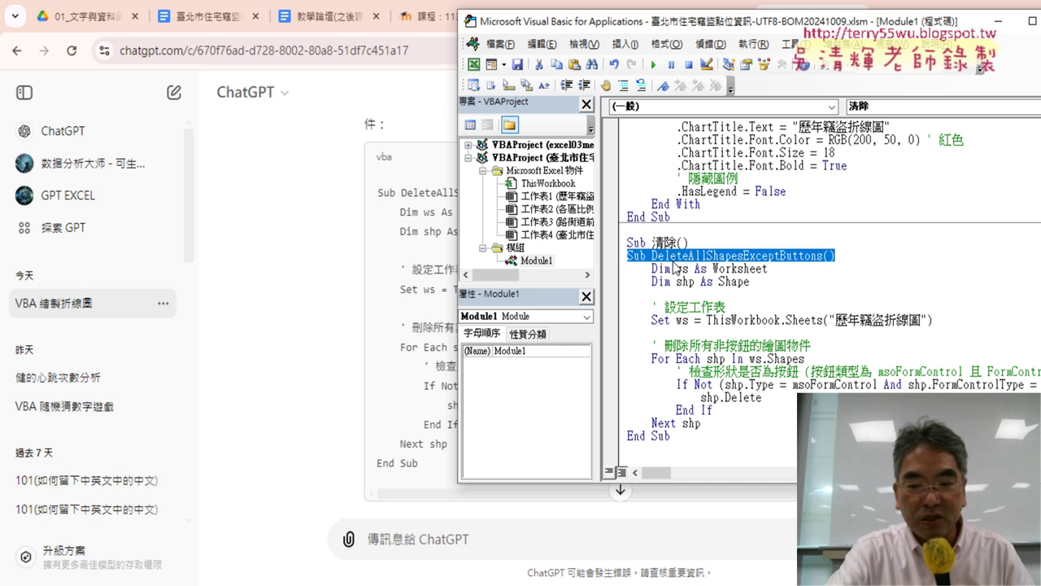
pyautogui.press('BackSpace')
pyautogui.press('BackSpace')
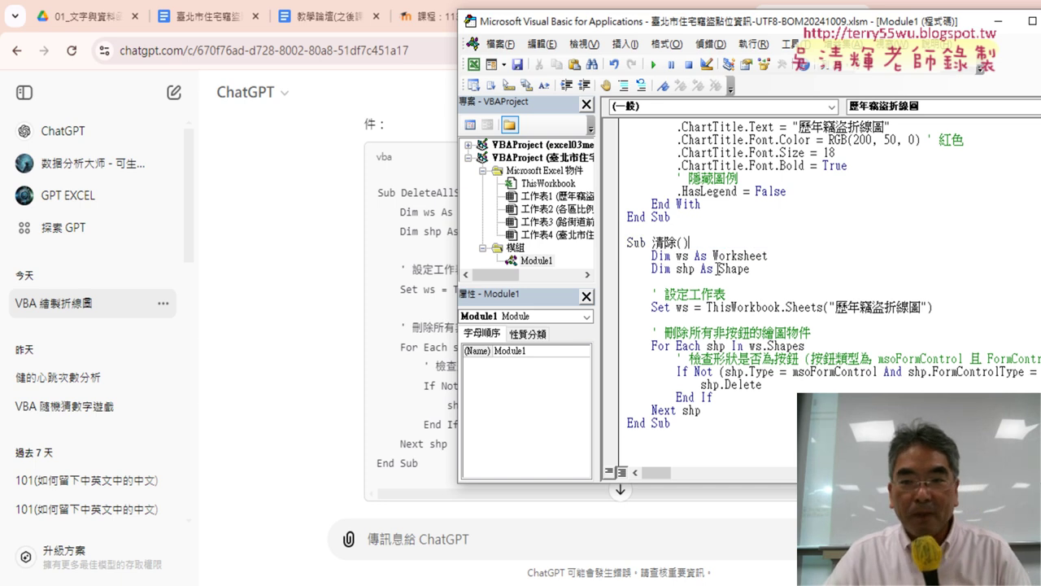
pyautogui.moveTo(755, 269); pyautogui.dragTo(626, 256)
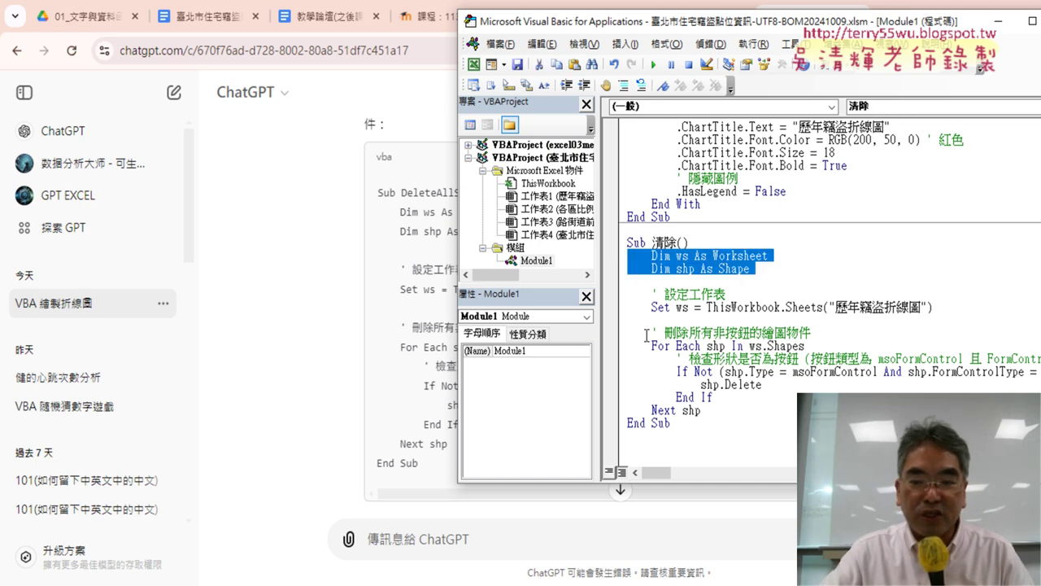
pyautogui.press('Delete')
pyautogui.scroll(1, 732, 326)
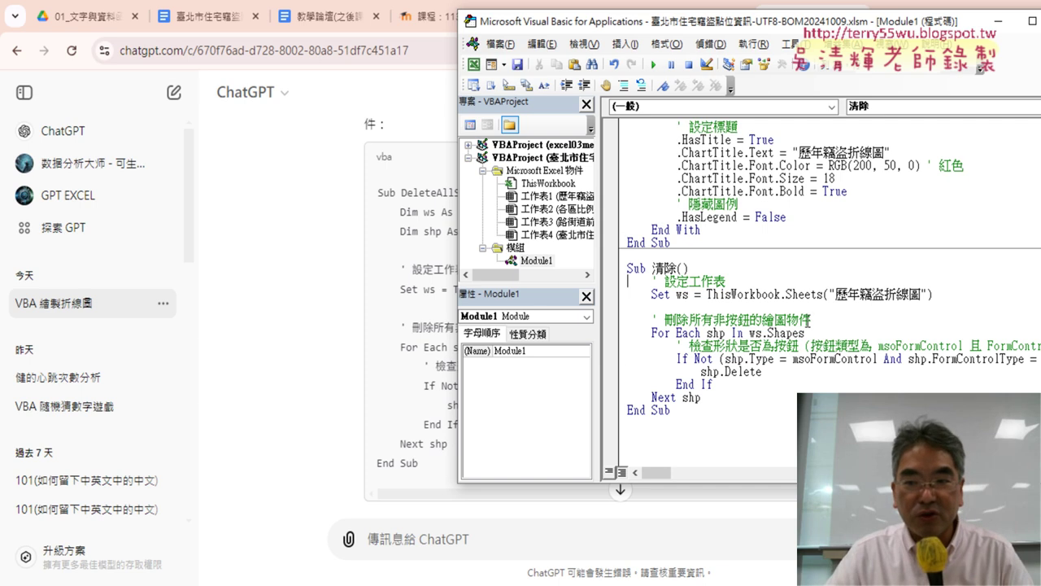
pyautogui.click(960, 293)
pyautogui.press('Delete')
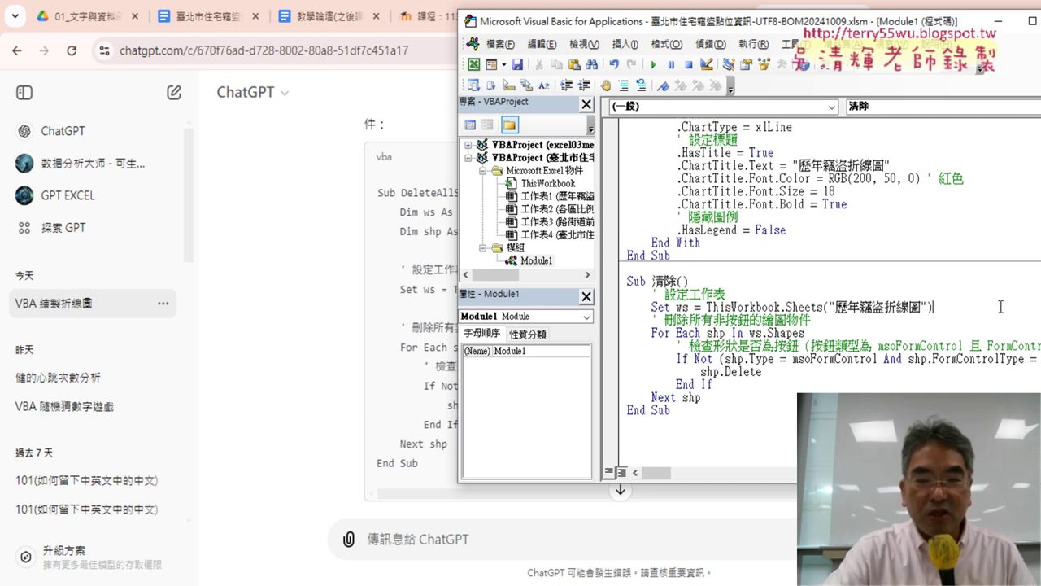
pyautogui.moveTo(775, 27); pyautogui.dragTo(594, 46)
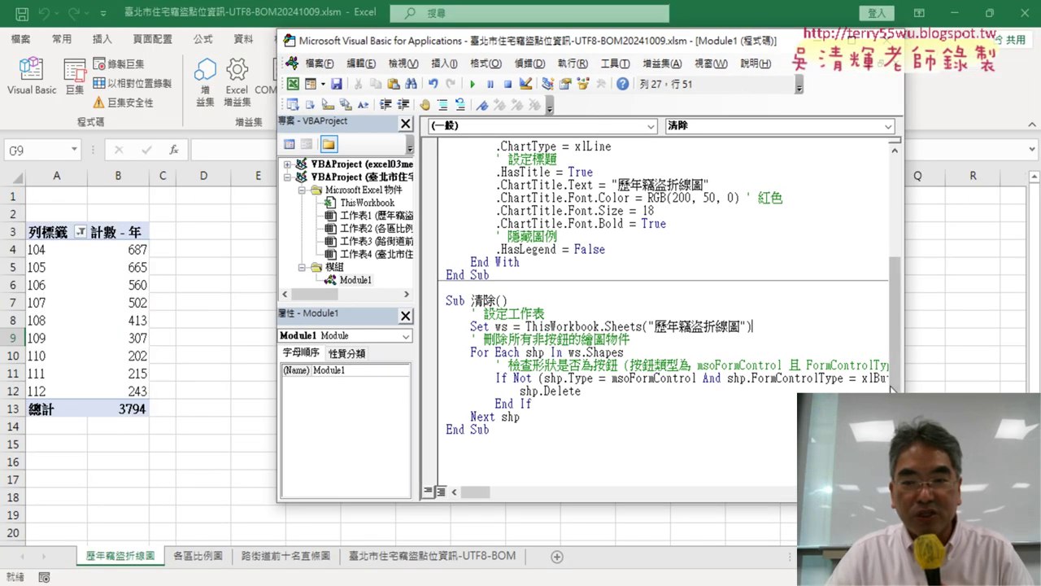
# - Widen the code area and walk through the If Not shp.Type = msoFormControl button check
pyautogui.moveTo(892, 389); pyautogui.dragTo(996, 378)
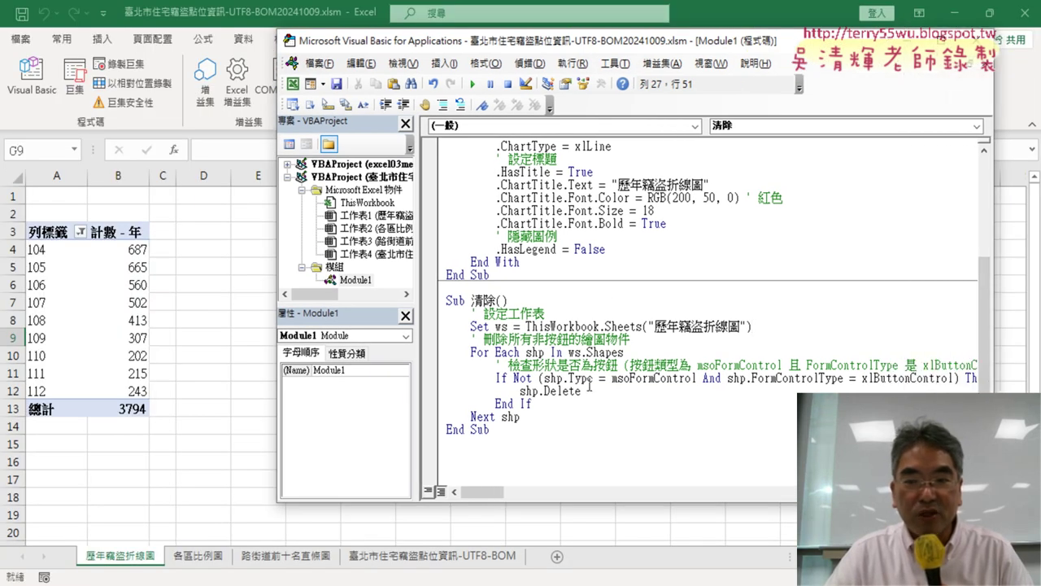
pyautogui.doubleClick(500, 377)
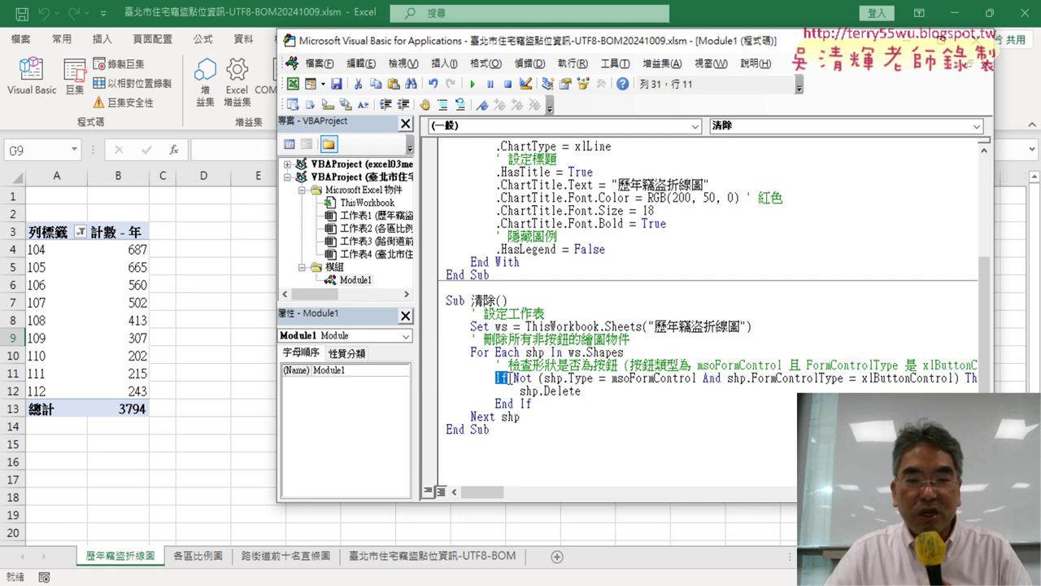
pyautogui.click(537, 378)
pyautogui.doubleClick(520, 378)
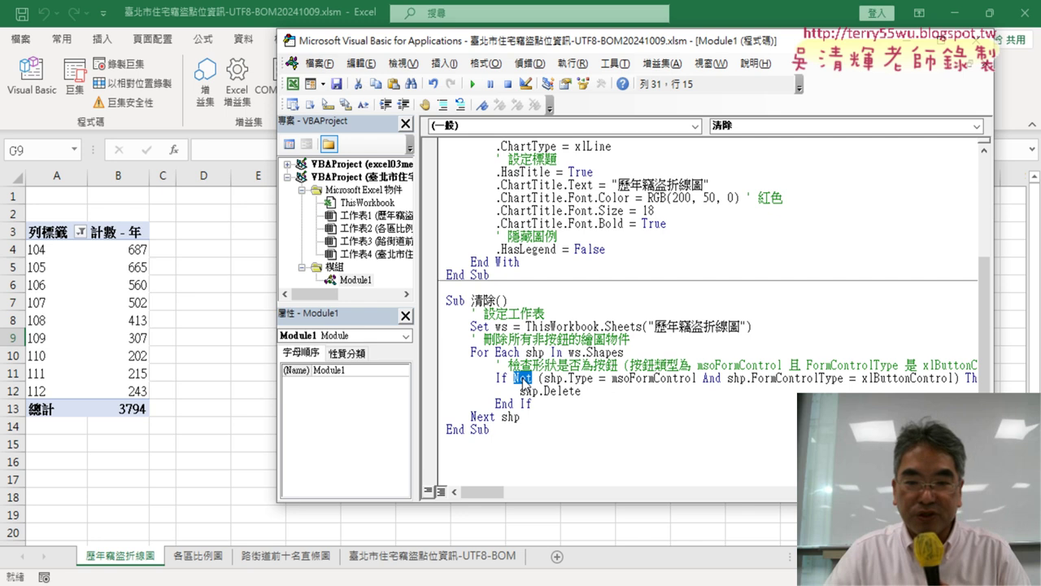
pyautogui.click(595, 378)
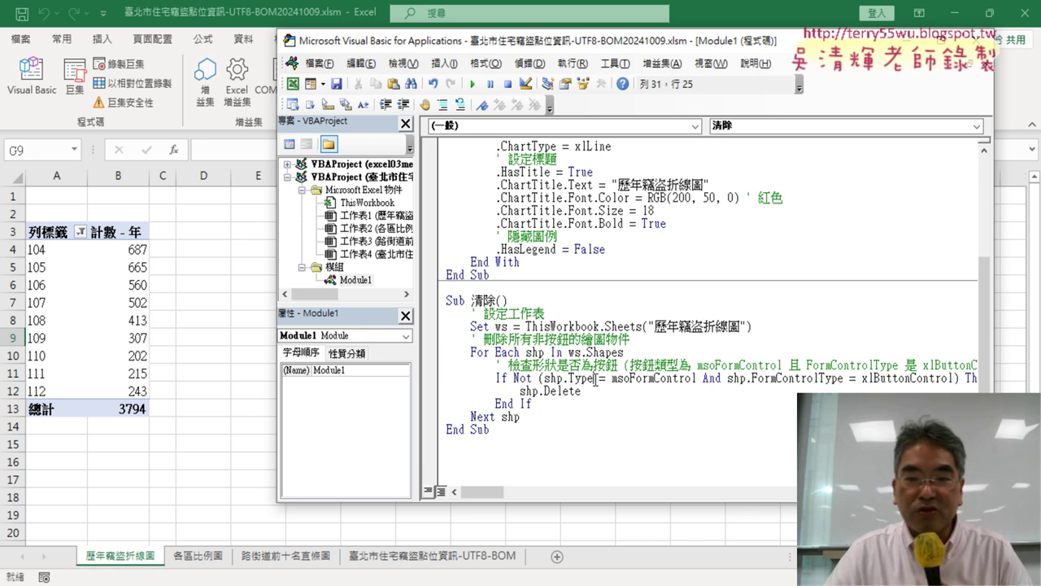
pyautogui.moveTo(595, 379); pyautogui.dragTo(552, 379)
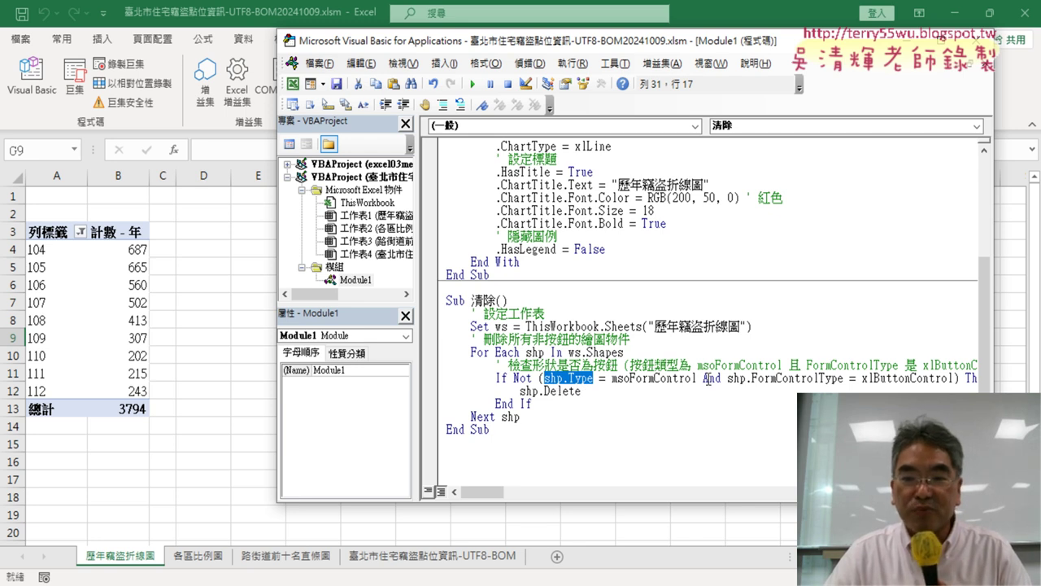
pyautogui.moveTo(698, 380)
pyautogui.mouseDown()
pyautogui.moveTo(594, 380)
pyautogui.moveTo(612, 379)
pyautogui.mouseUp()
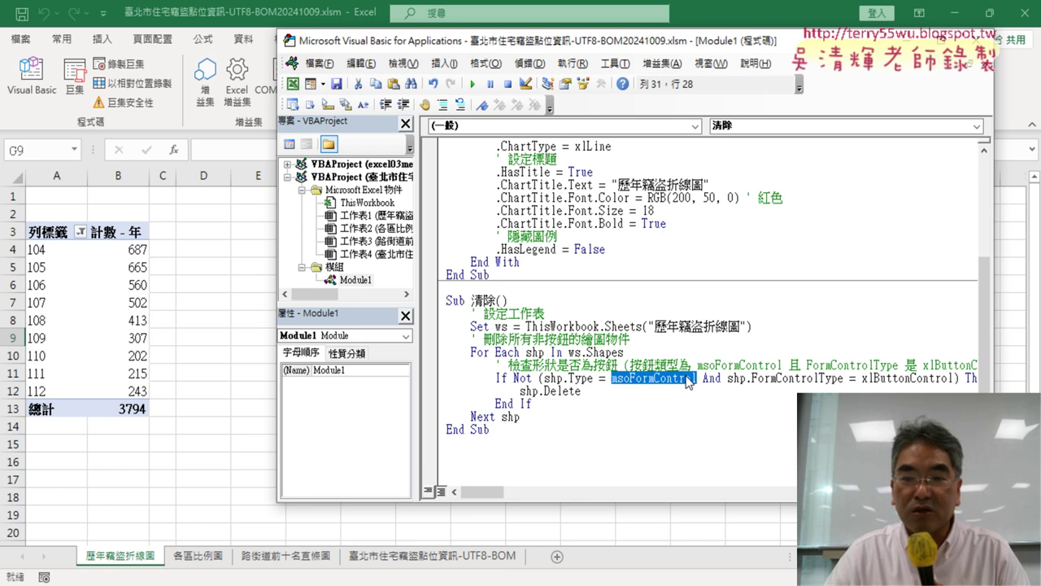
pyautogui.click(511, 494)
pyautogui.moveTo(511, 497); pyautogui.dragTo(497, 498)
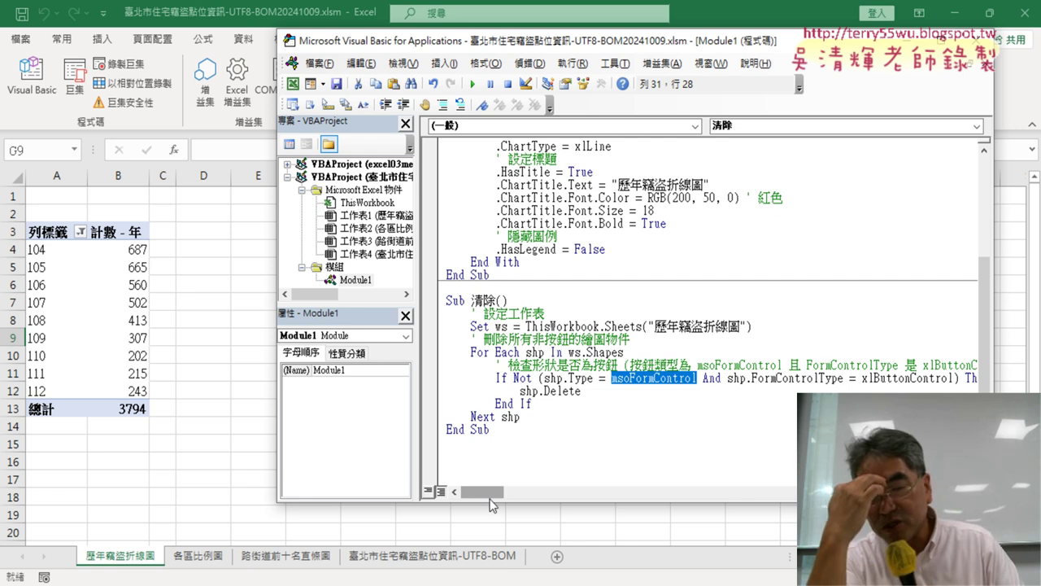
# - Draw a Form Control push button across N2:P3 on the sheet
pyautogui.click(230, 384)
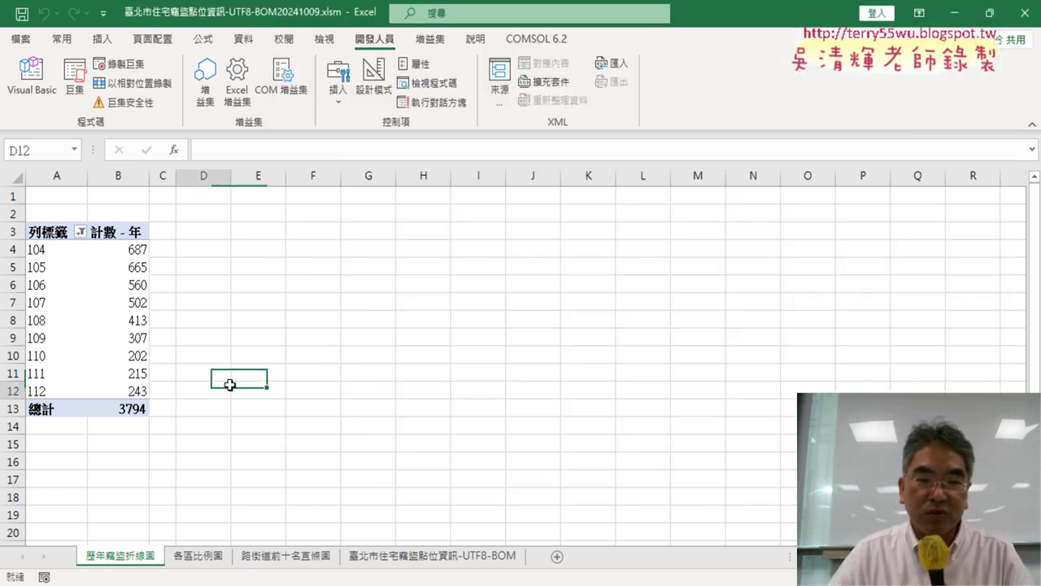
pyautogui.click(337, 82)
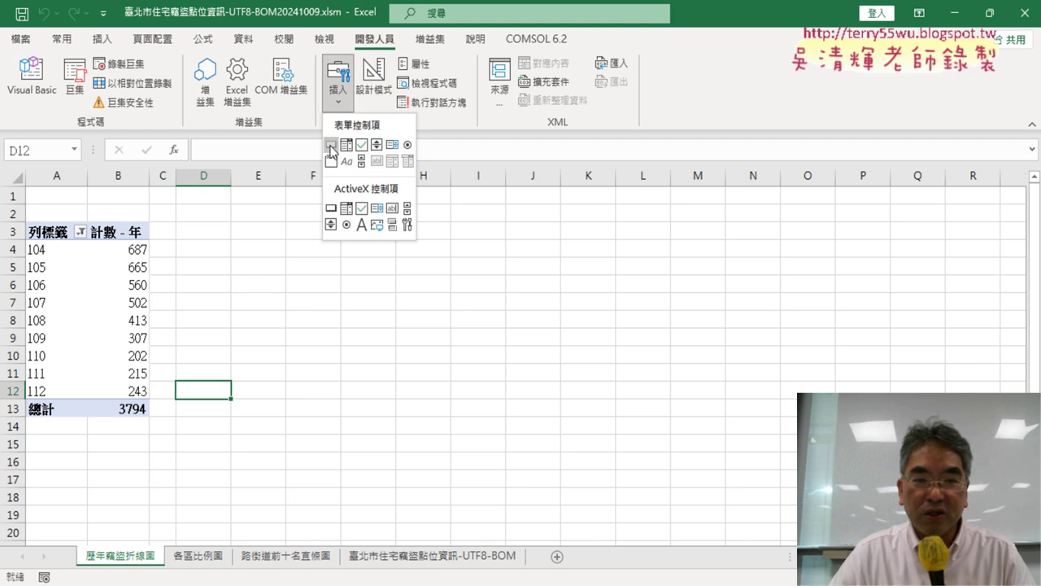
pyautogui.click(331, 147)
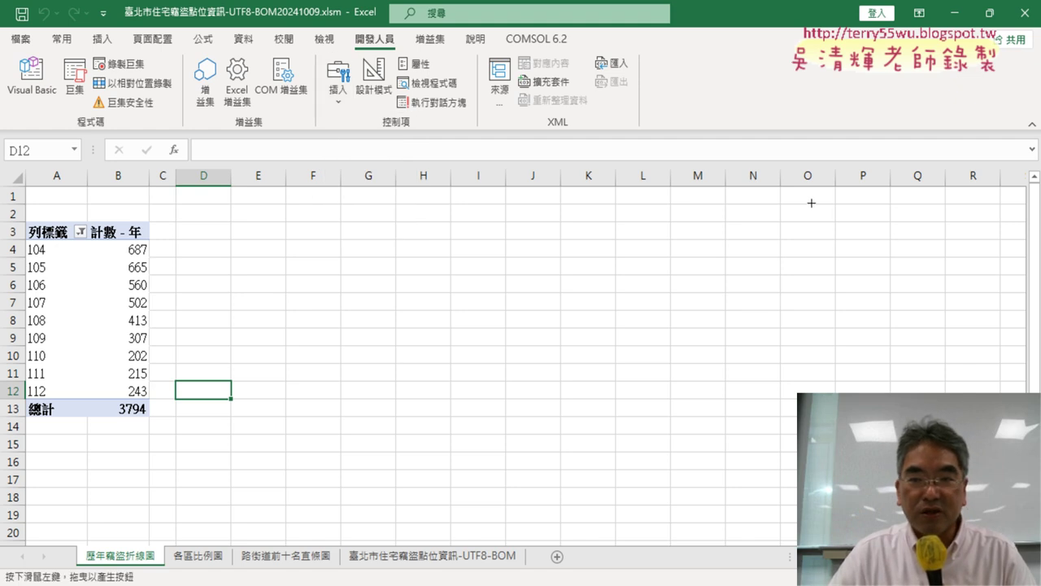
pyautogui.moveTo(757, 201); pyautogui.dragTo(899, 232)
# - Assign the 歷年竊盜折線圖 macro to the button and caption it 歷年竊盜折線圖
pyautogui.click(407, 198)
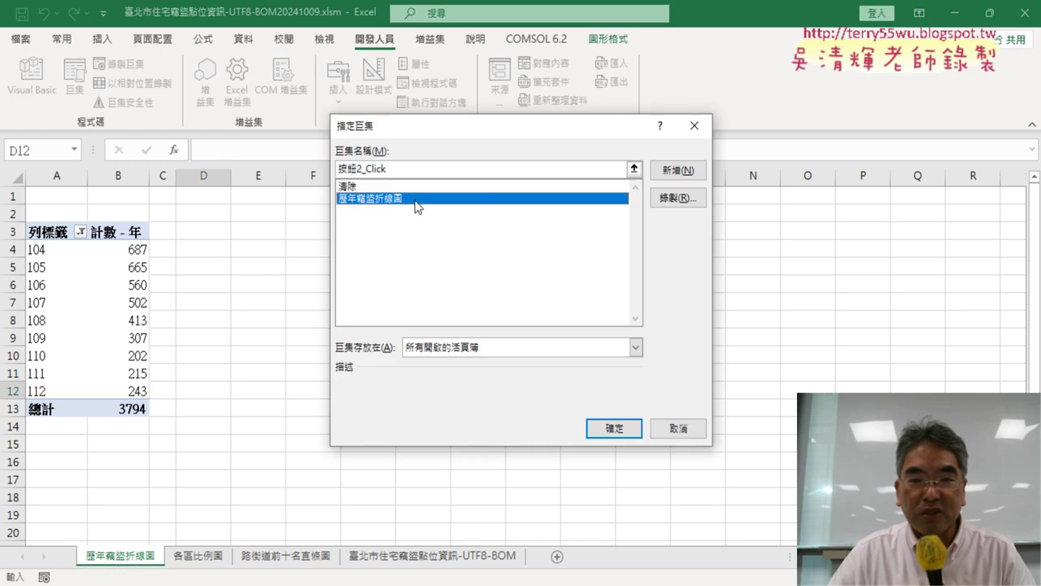
pyautogui.doubleClick(411, 171)
pyautogui.rightClick(374, 167)
pyautogui.click(416, 235)
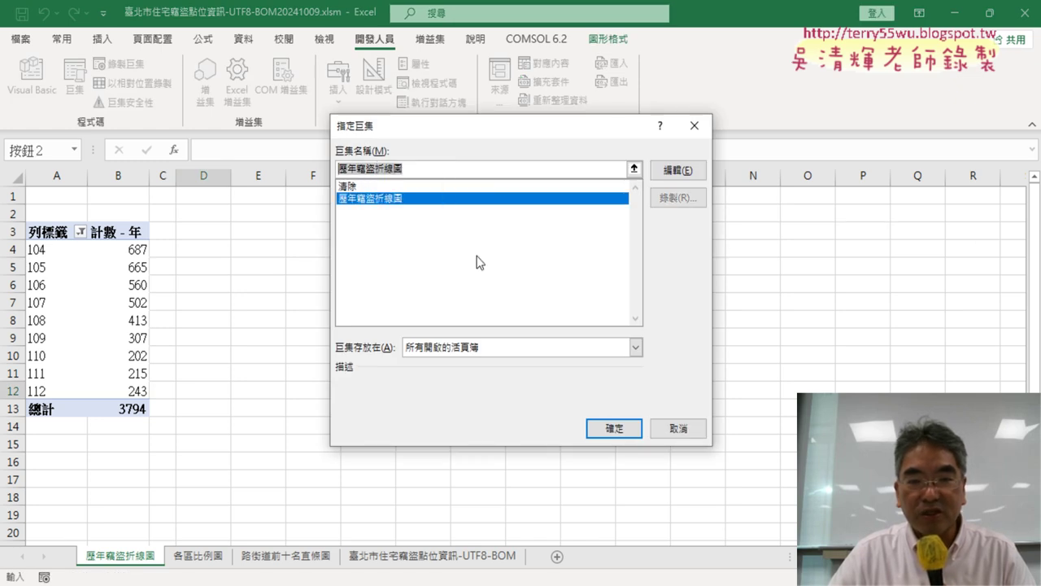
pyautogui.click(615, 429)
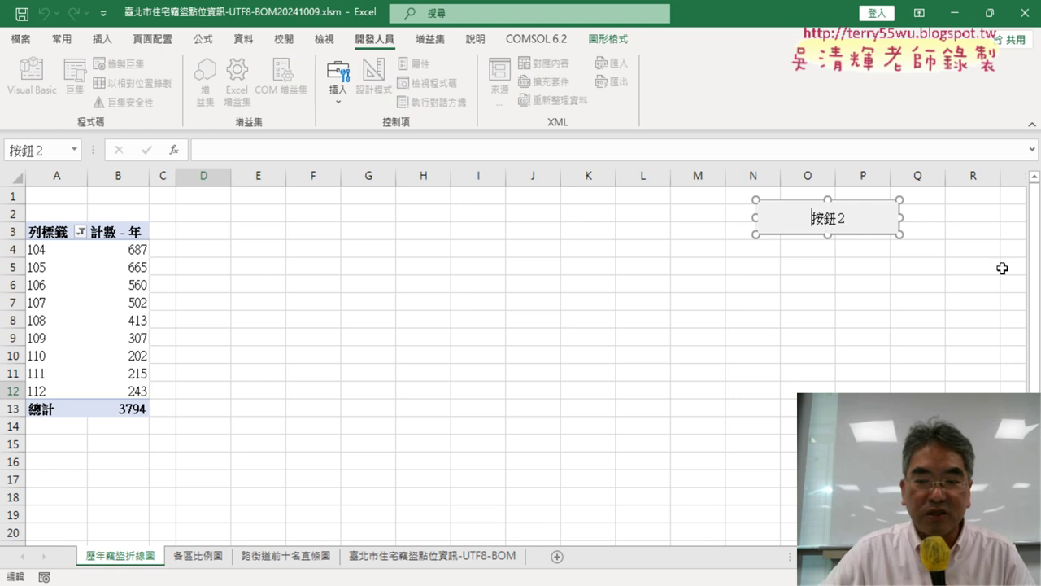
pyautogui.press('BackSpace')
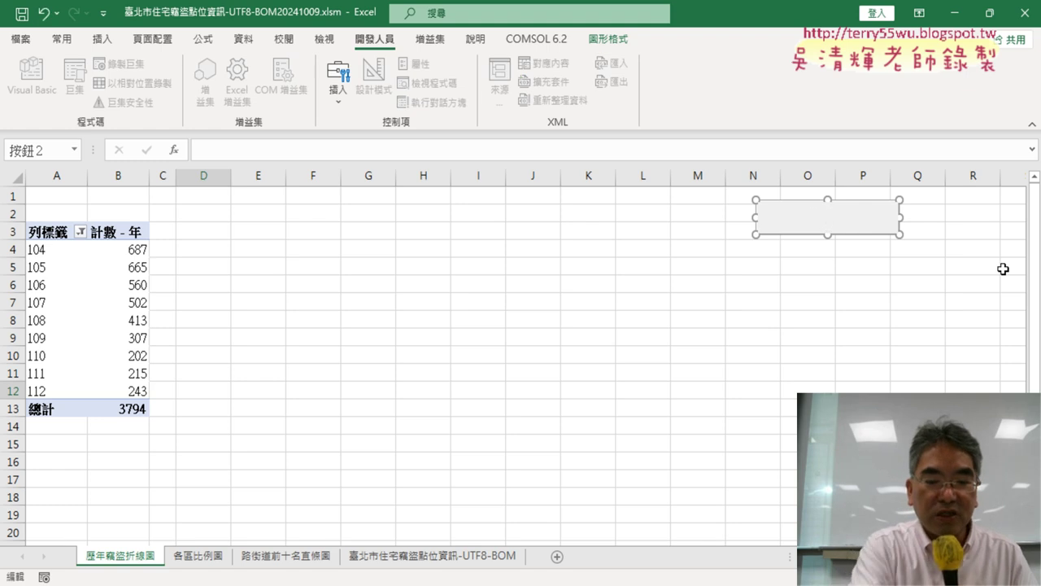
pyautogui.write('歷年竊盜折線圖')
pyautogui.click(788, 397)
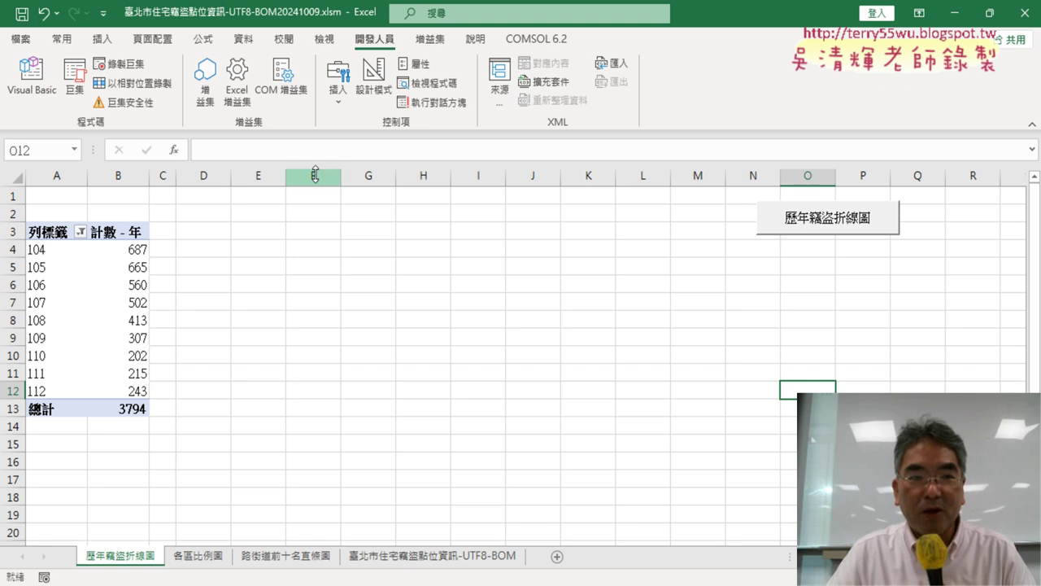
pyautogui.click(32, 77)
# - Run the chart-drawing macro, then 清除, which raises run-time error 1004
pyautogui.click(548, 198)
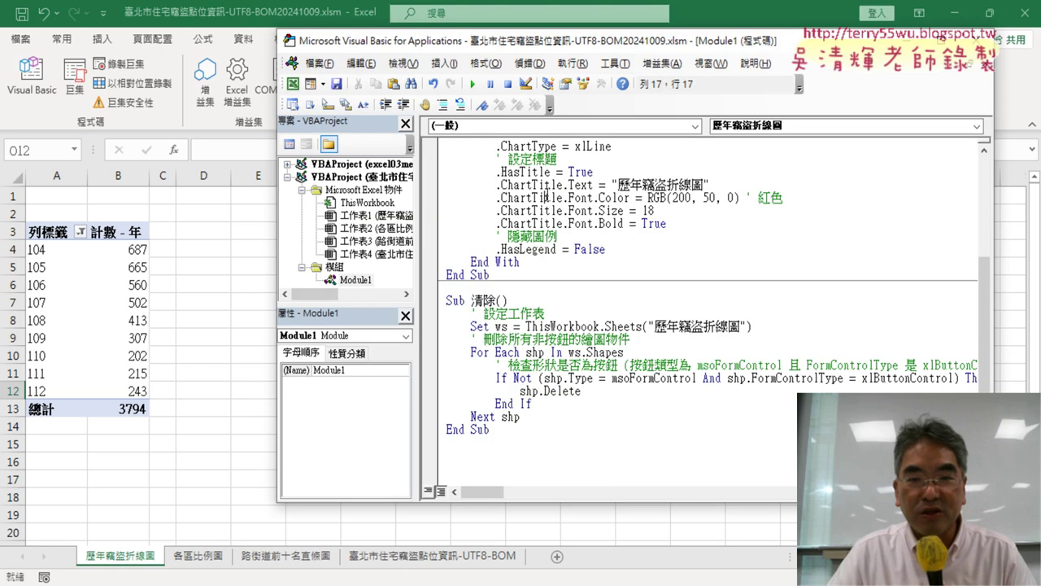
pyautogui.click(473, 84)
pyautogui.click(551, 326)
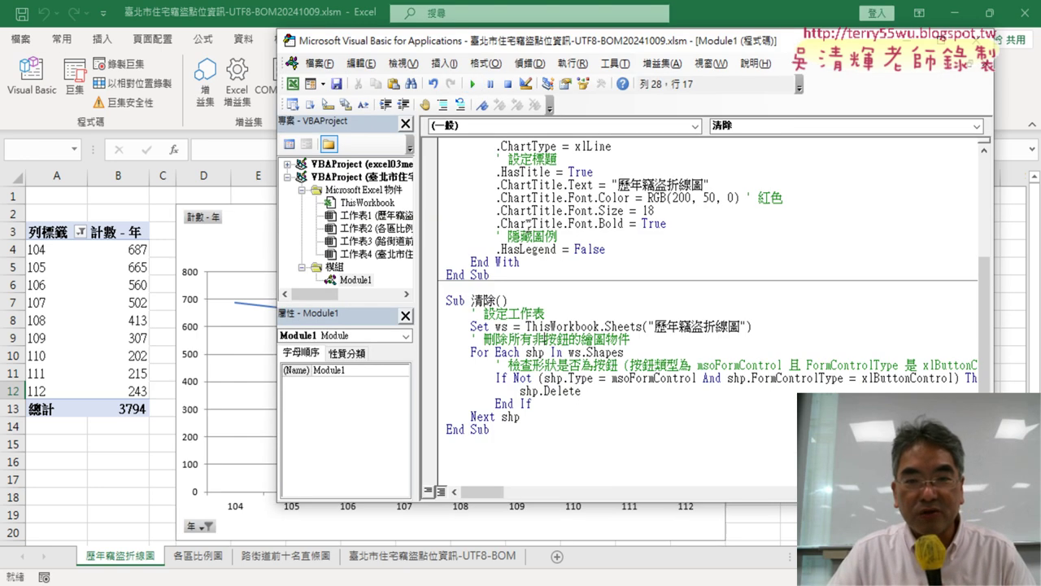
pyautogui.click(473, 83)
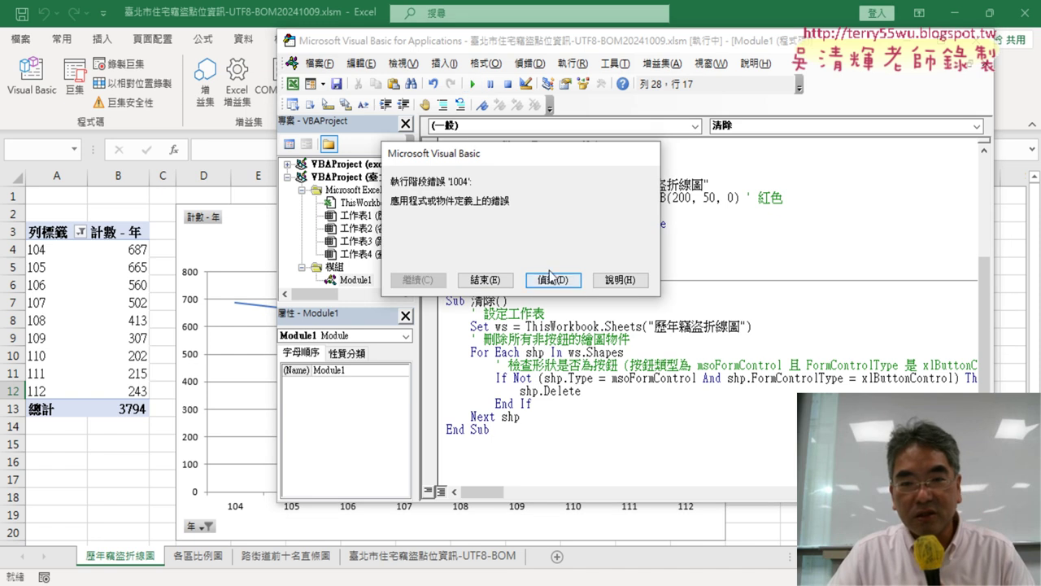
pyautogui.click(552, 279)
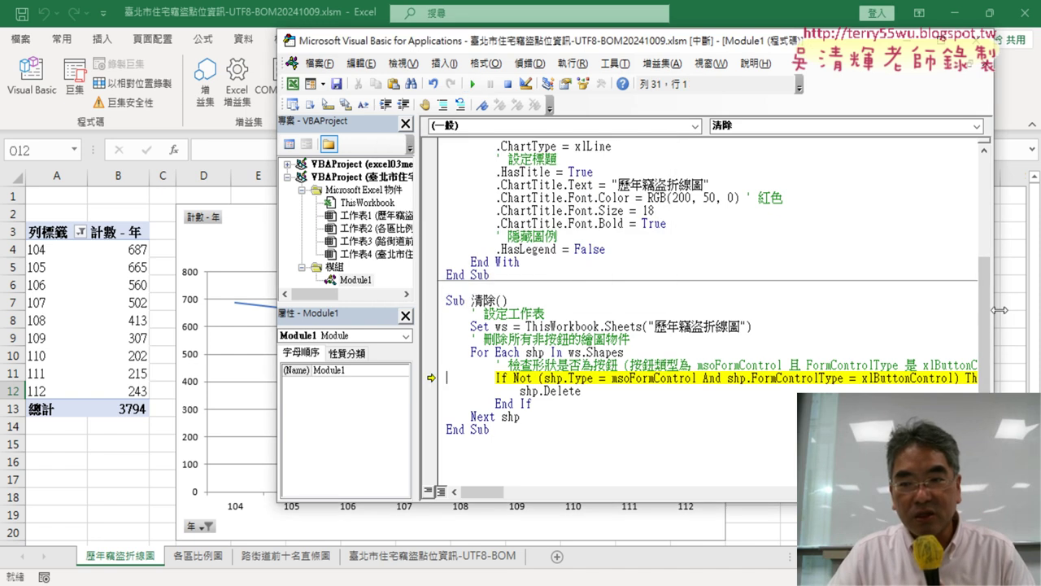
# - Continue the paused 清除 macro and break again at the failing If Not line
pyautogui.moveTo(996, 310); pyautogui.dragTo(1004, 310)
pyautogui.moveTo(483, 494); pyautogui.dragTo(491, 493)
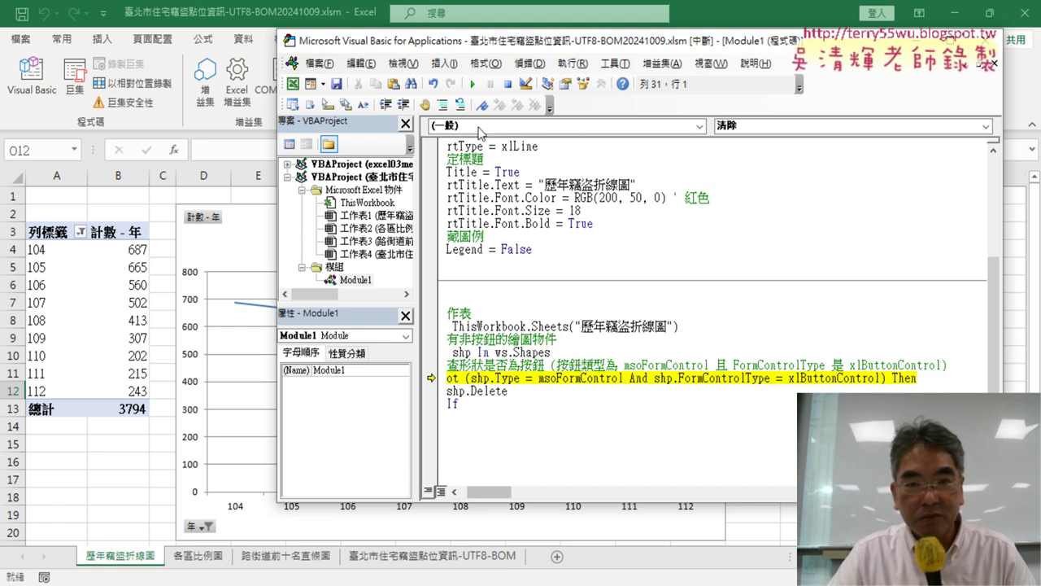
pyautogui.click(474, 85)
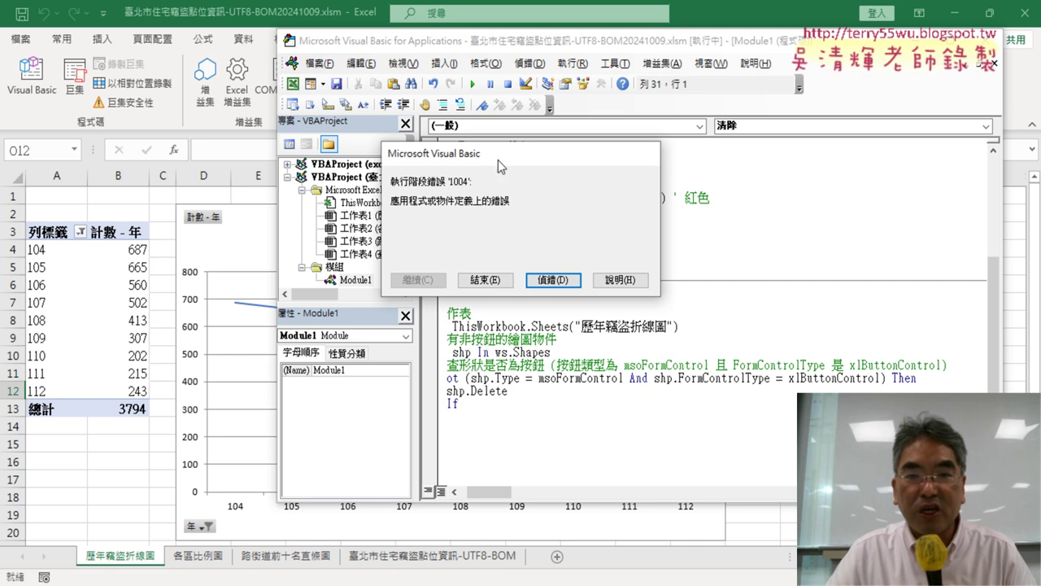
pyautogui.click(553, 280)
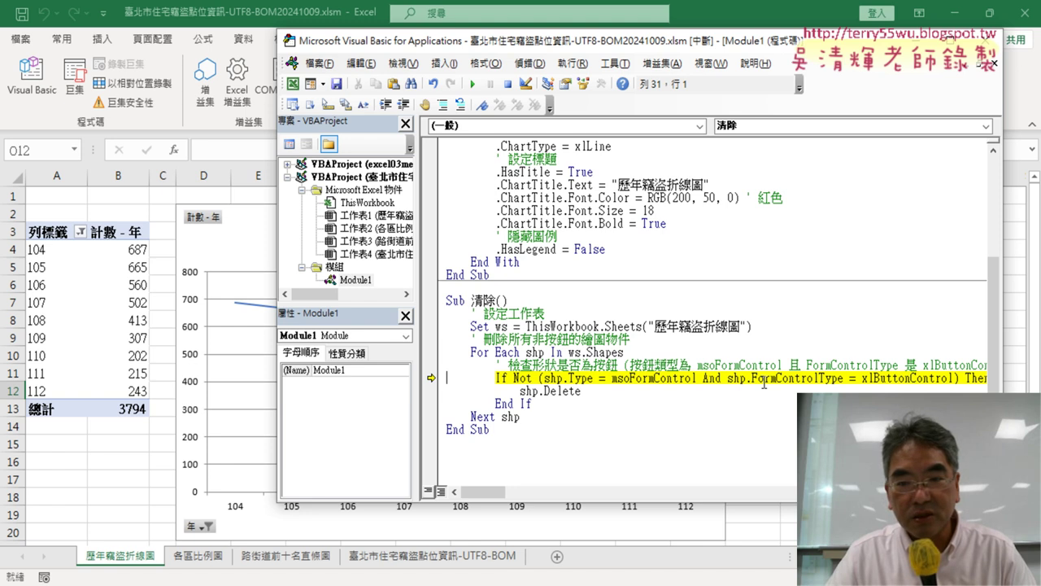
pyautogui.moveTo(640, 50)
pyautogui.mouseDown()
pyautogui.moveTo(346, 42)
pyautogui.moveTo(407, 42)
pyautogui.mouseUp()
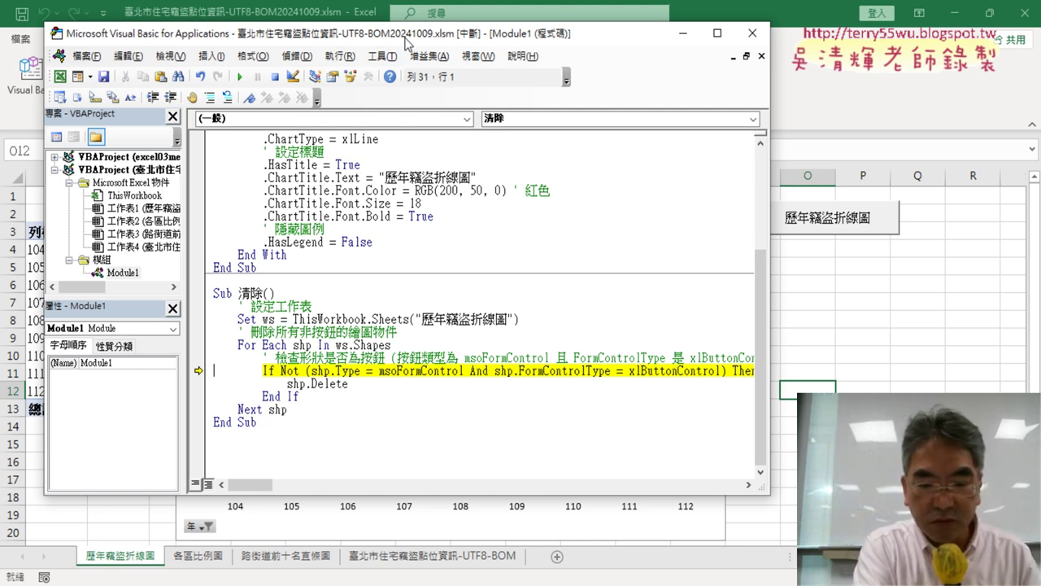
# - Check the 1004 error message in ChatGPT, then rerun the paused clearing macro
pyautogui.hotkey('alt', 'Tab')
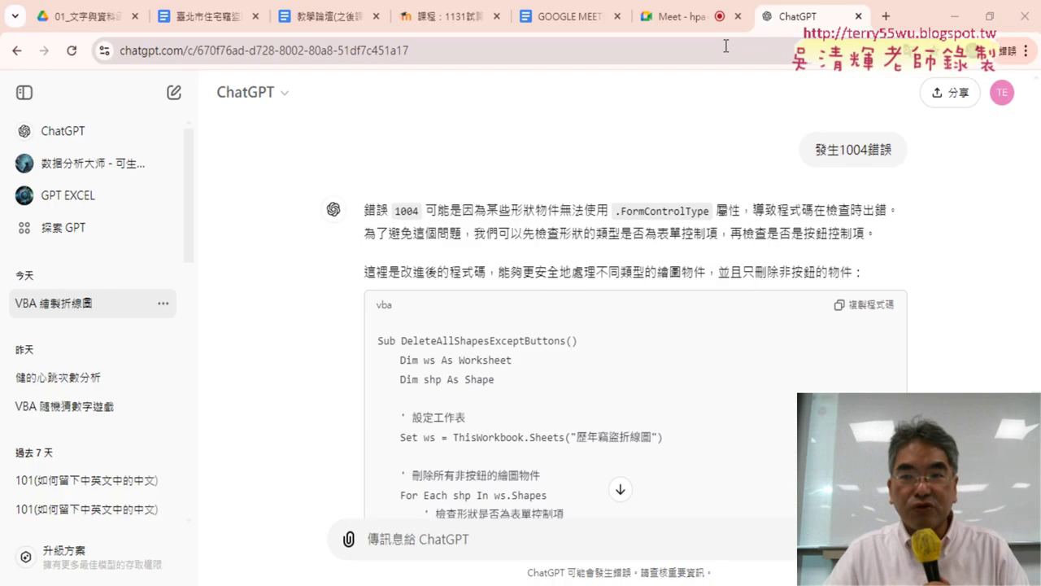
pyautogui.moveTo(924, 167); pyautogui.dragTo(816, 162)
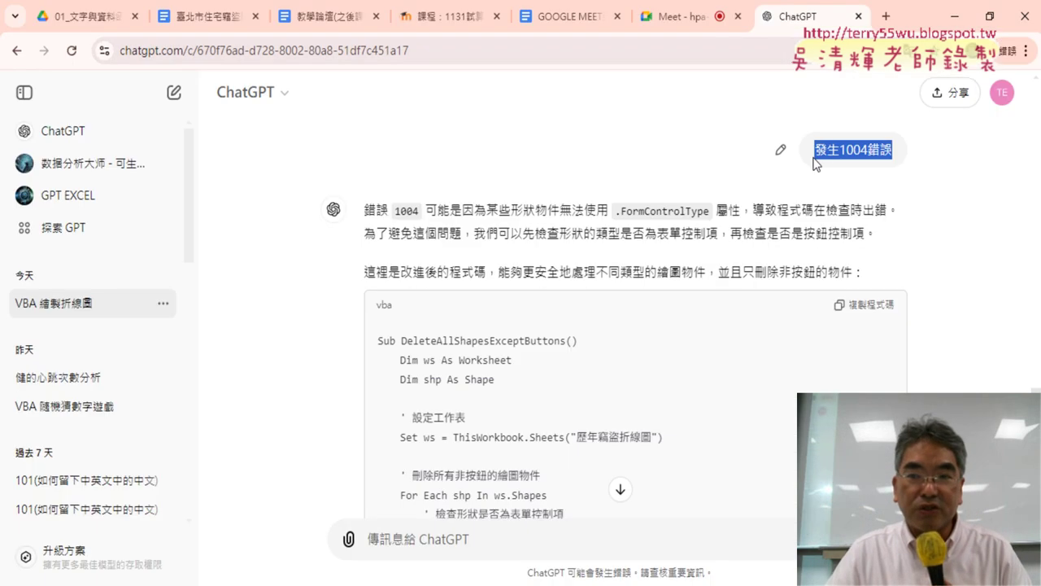
pyautogui.moveTo(500, 585)
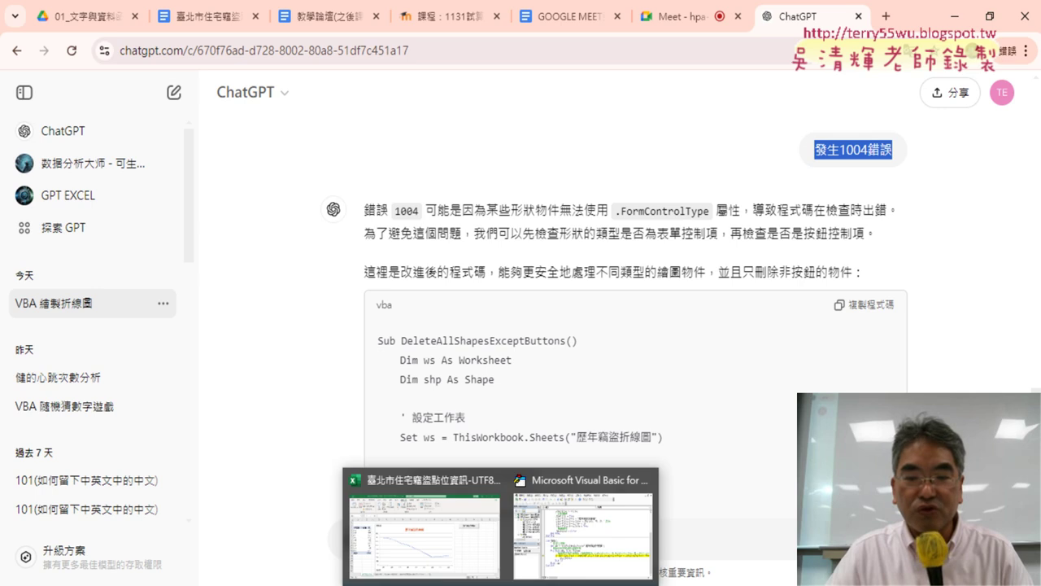
pyautogui.click(568, 533)
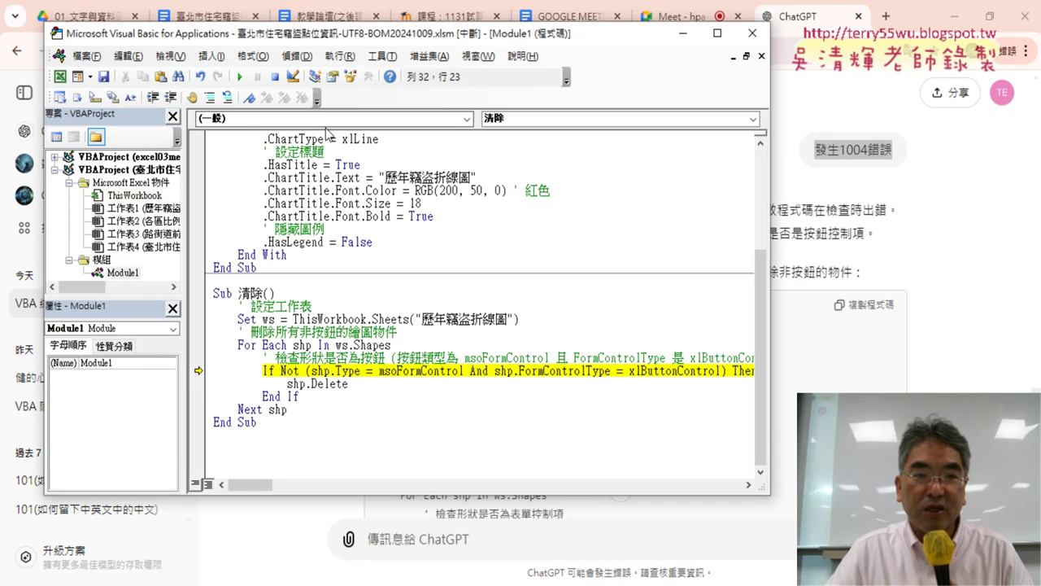
pyautogui.click(239, 76)
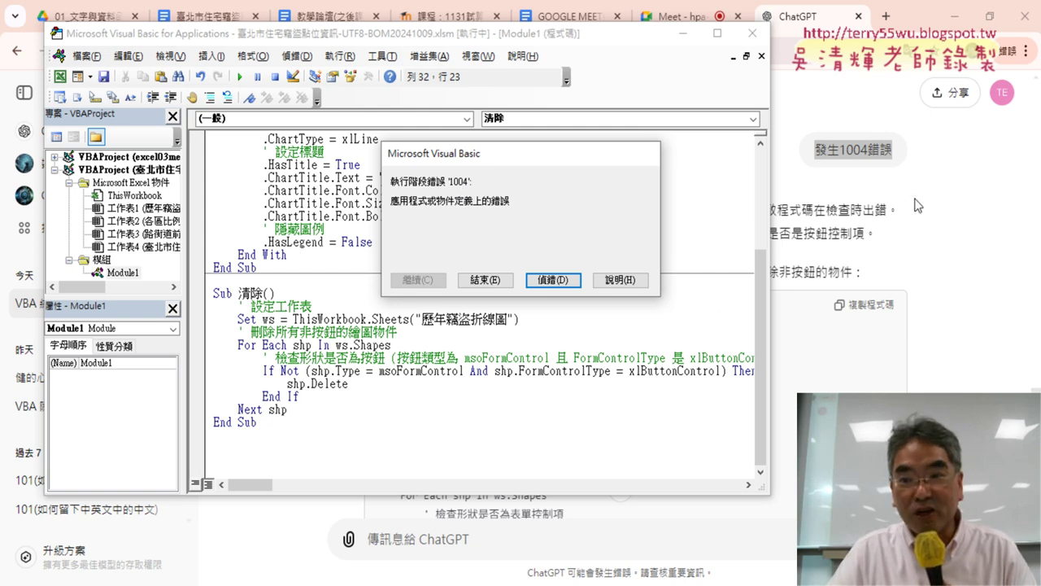
# - Read ChatGPT's 1004 explanation and copy its revised macro checking shp.Type before FormControlType
pyautogui.click(882, 155)
pyautogui.scroll(-1, 953, 349)
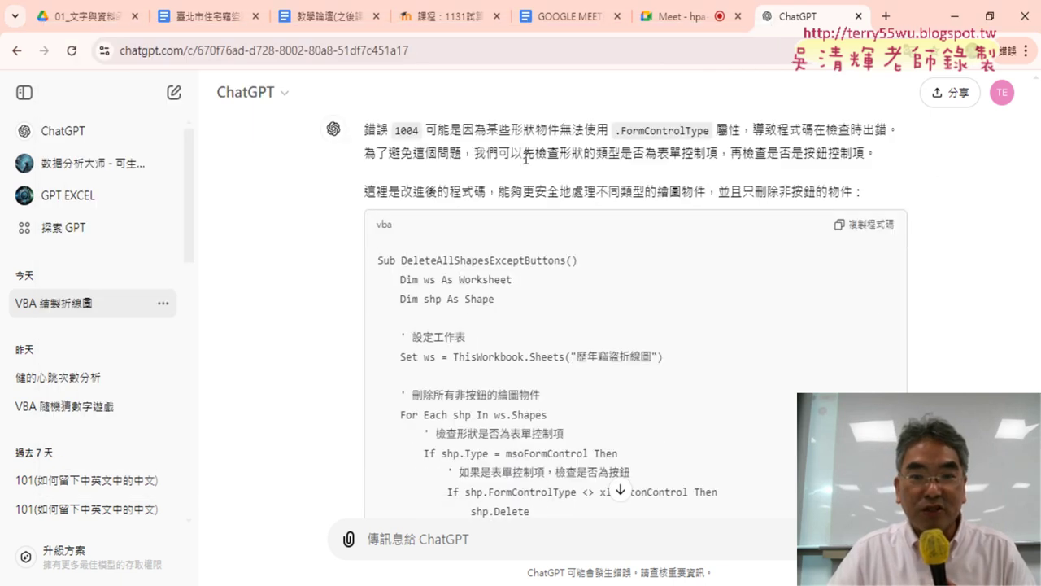
pyautogui.moveTo(364, 130)
pyautogui.mouseDown()
pyautogui.moveTo(757, 132)
pyautogui.moveTo(891, 150)
pyautogui.moveTo(900, 190)
pyautogui.mouseUp()
pyautogui.scroll(-2, 949, 288)
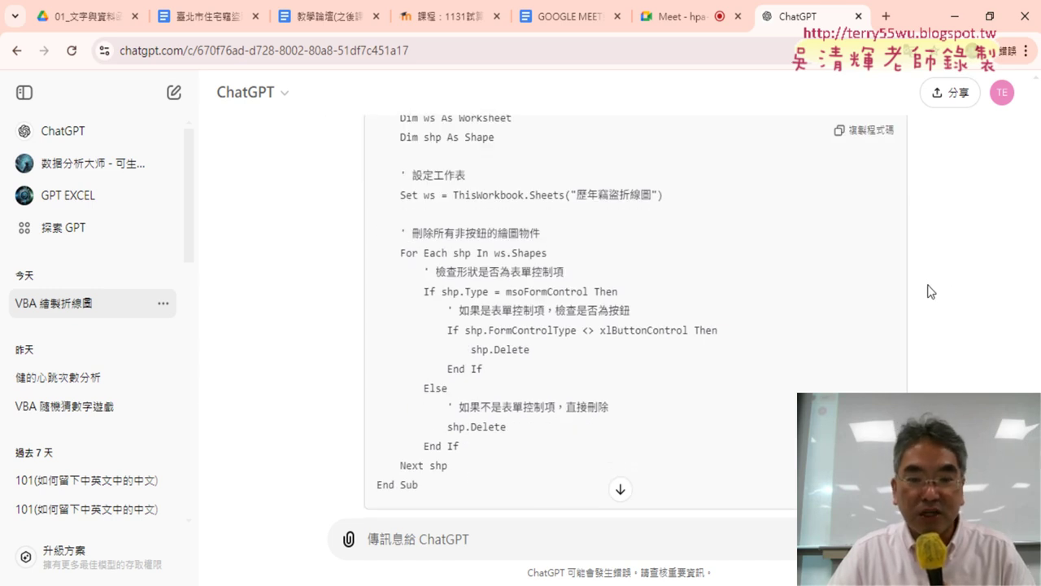
pyautogui.scroll(-1, 930, 288)
pyautogui.scroll(-2, 928, 286)
pyautogui.scroll(-1, 537, 289)
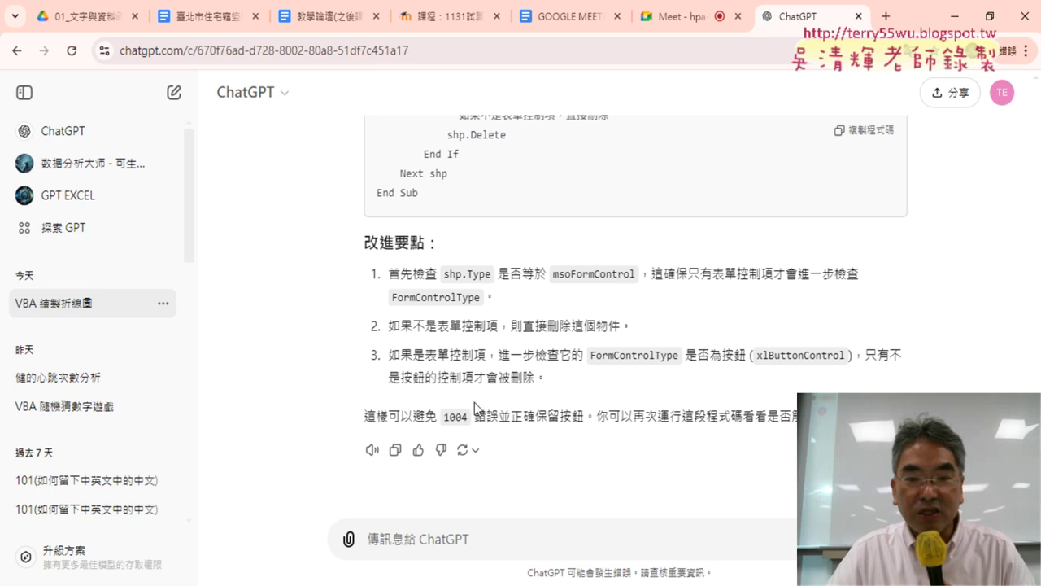
pyautogui.scroll(3, 924, 184)
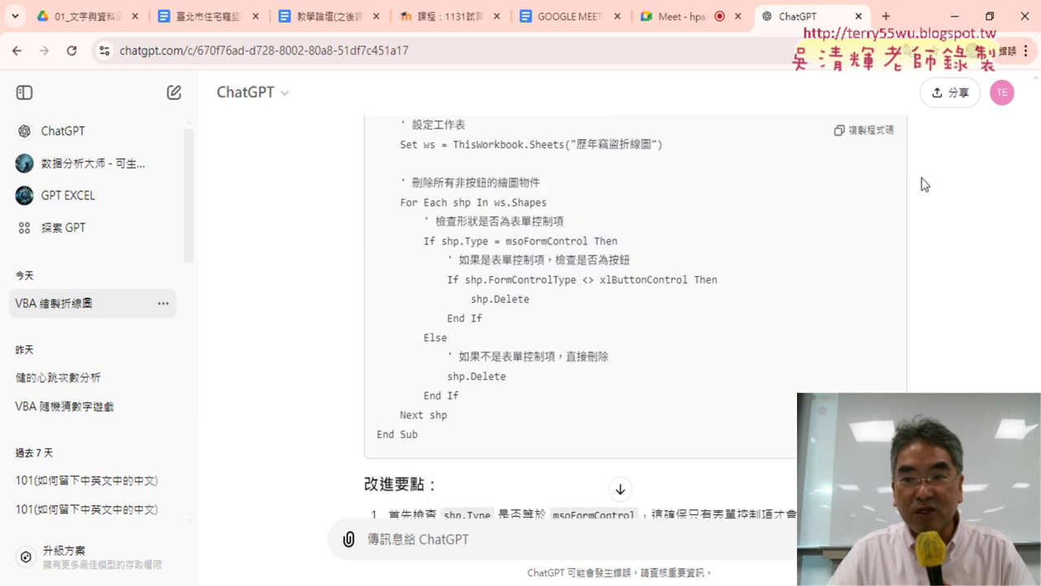
pyautogui.click(889, 132)
# - Paste ChatGPT's code over the 清除 body, resetting the project and removing the duplicate header
pyautogui.moveTo(502, 585)
pyautogui.click(561, 521)
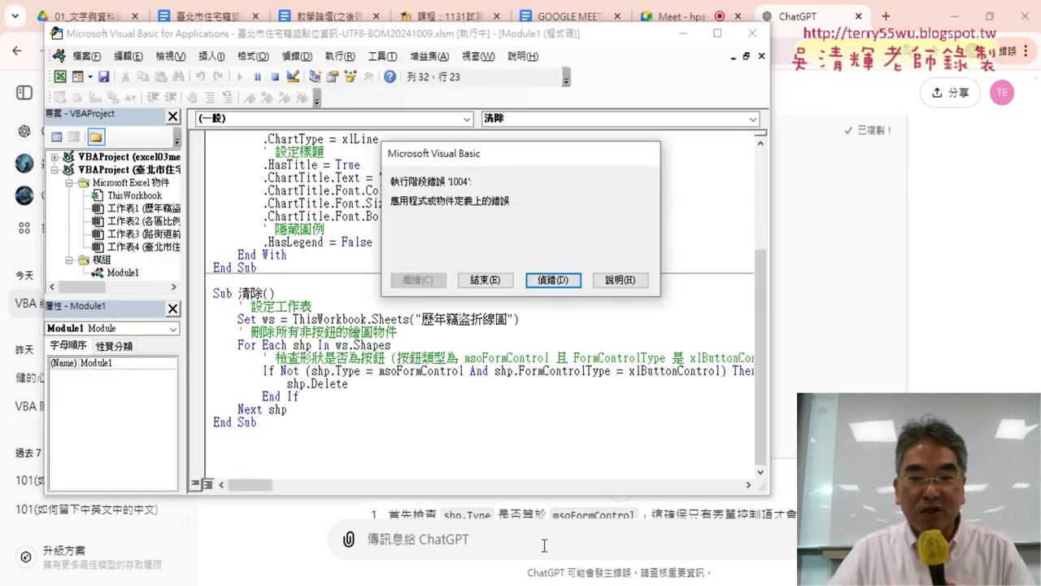
pyautogui.click(566, 285)
pyautogui.moveTo(257, 423); pyautogui.dragTo(205, 313)
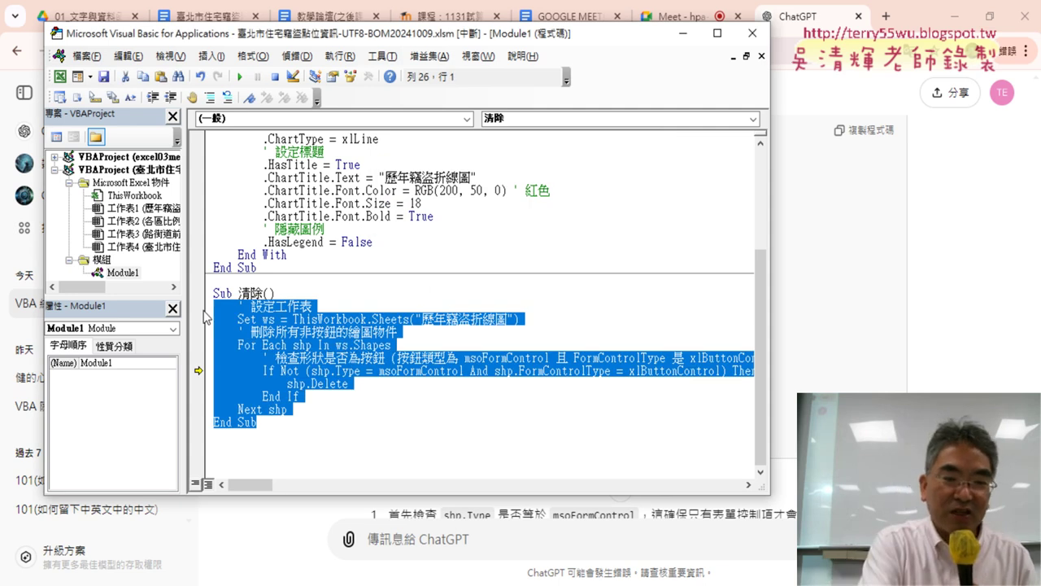
pyautogui.hotkey('ctrl', 'v')
pyautogui.click(457, 360)
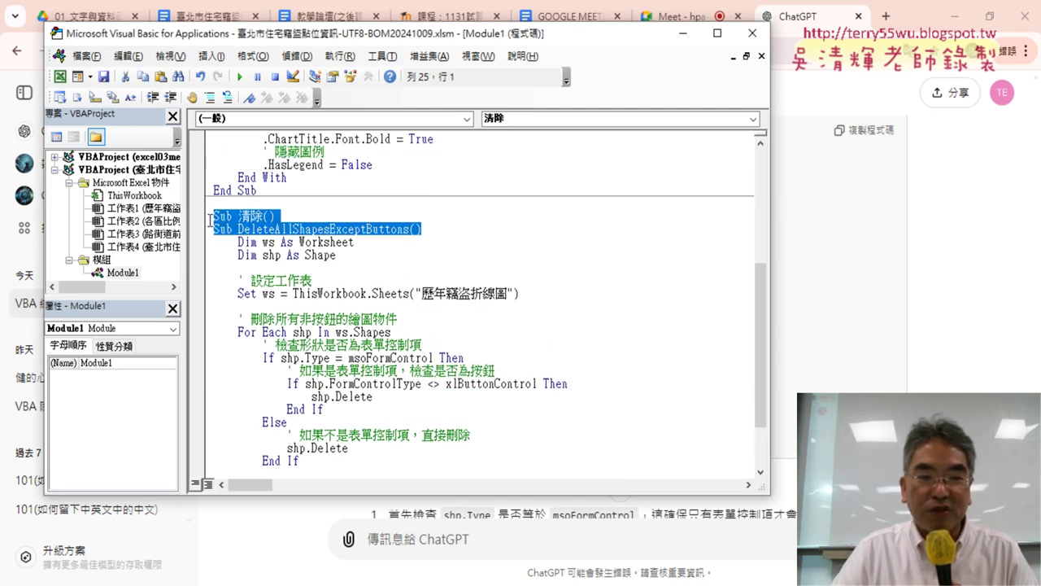
pyautogui.moveTo(443, 230); pyautogui.dragTo(213, 230)
pyautogui.press('Delete')
pyautogui.press('BackSpace')
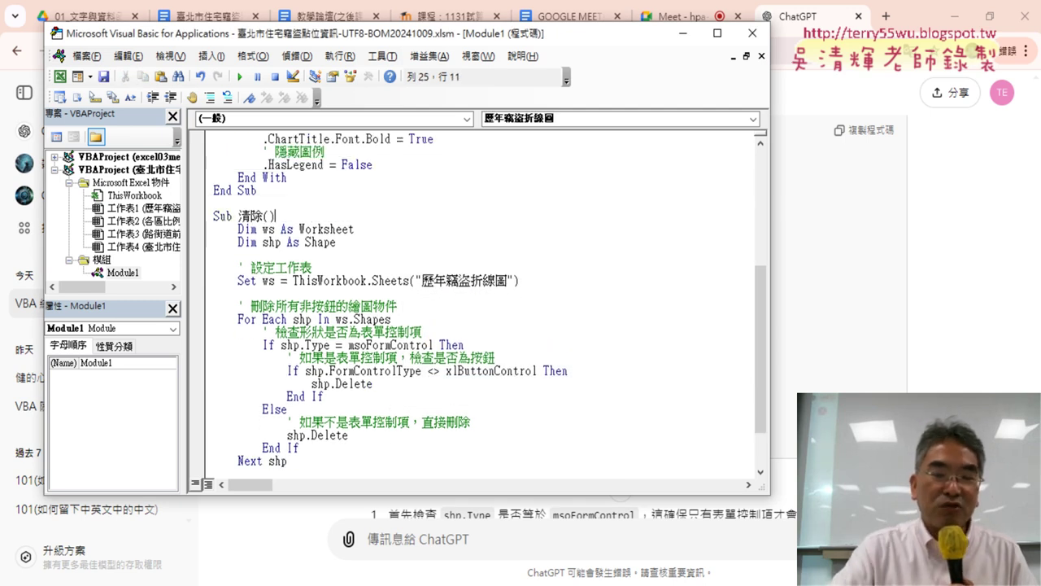
# - Run the updated 清除 macro to remove the burglary line chart
pyautogui.click(960, 18)
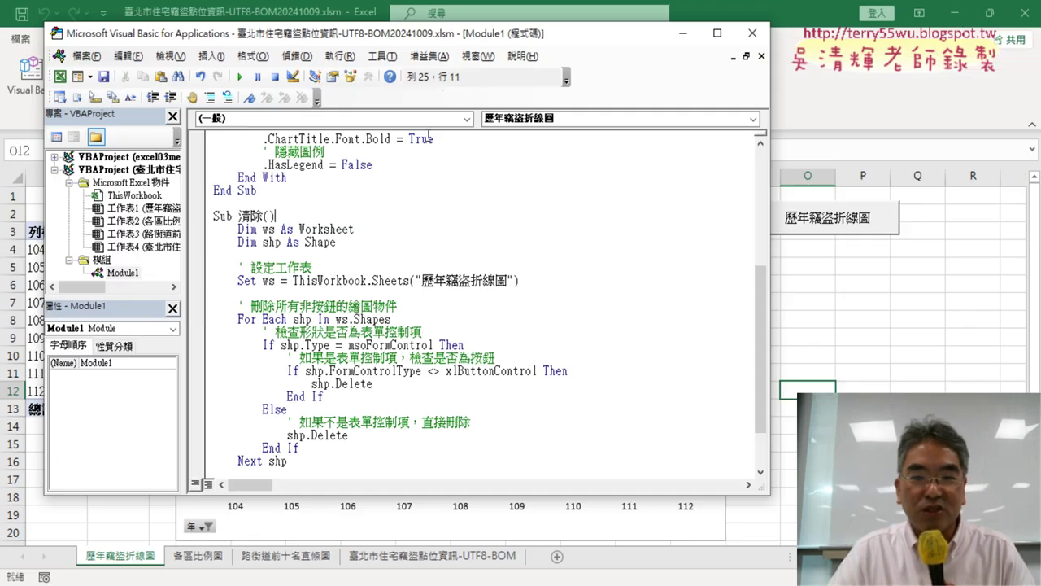
pyautogui.moveTo(468, 43); pyautogui.dragTo(683, 49)
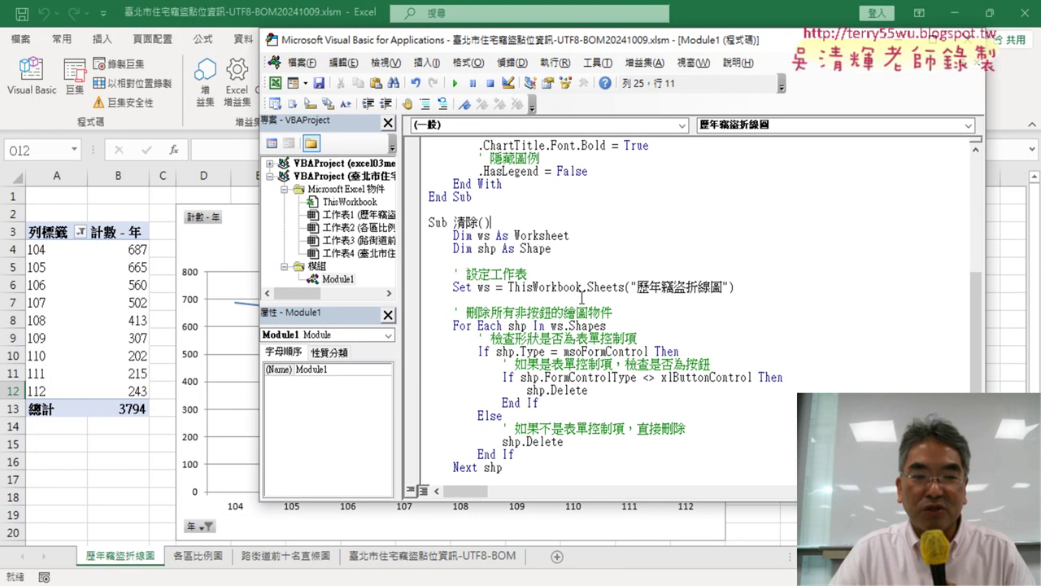
pyautogui.scroll(-2, 594, 309)
pyautogui.scroll(1, 596, 315)
pyautogui.click(584, 316)
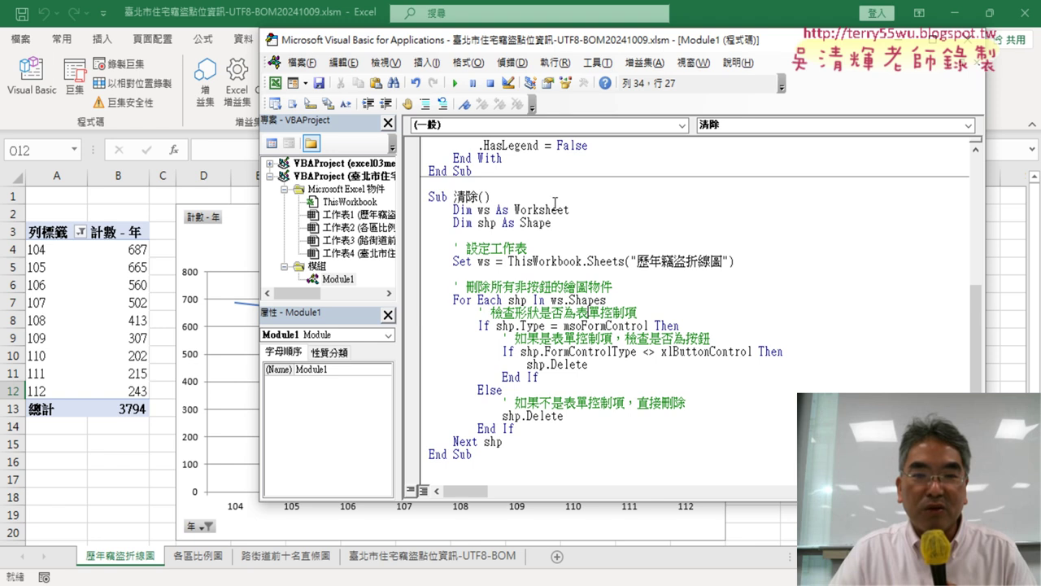
pyautogui.click(455, 83)
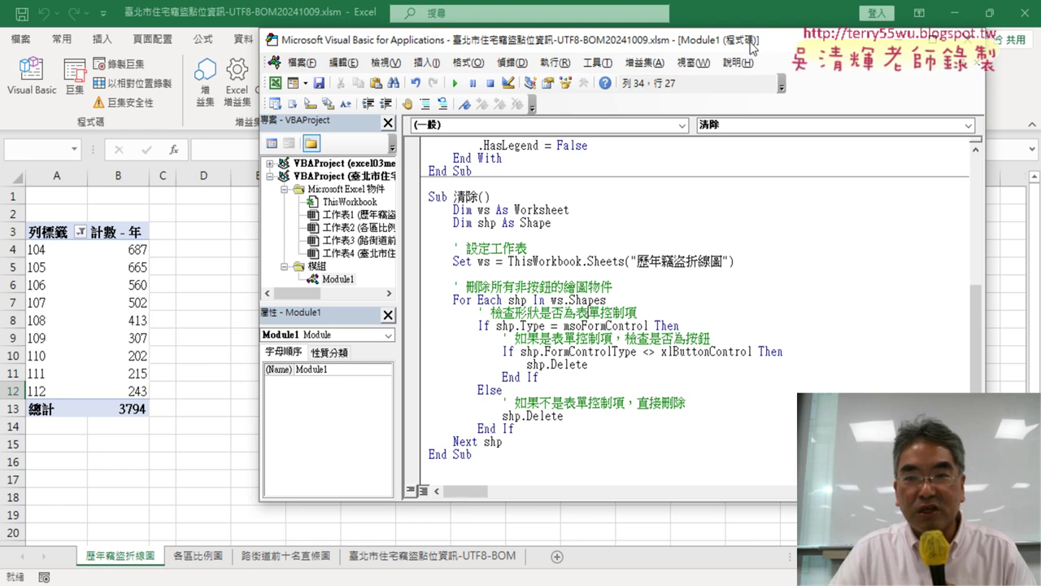
# - Redraw the chart with the sheet button, then clear it again by running 清除
pyautogui.moveTo(752, 48); pyautogui.dragTo(520, 63)
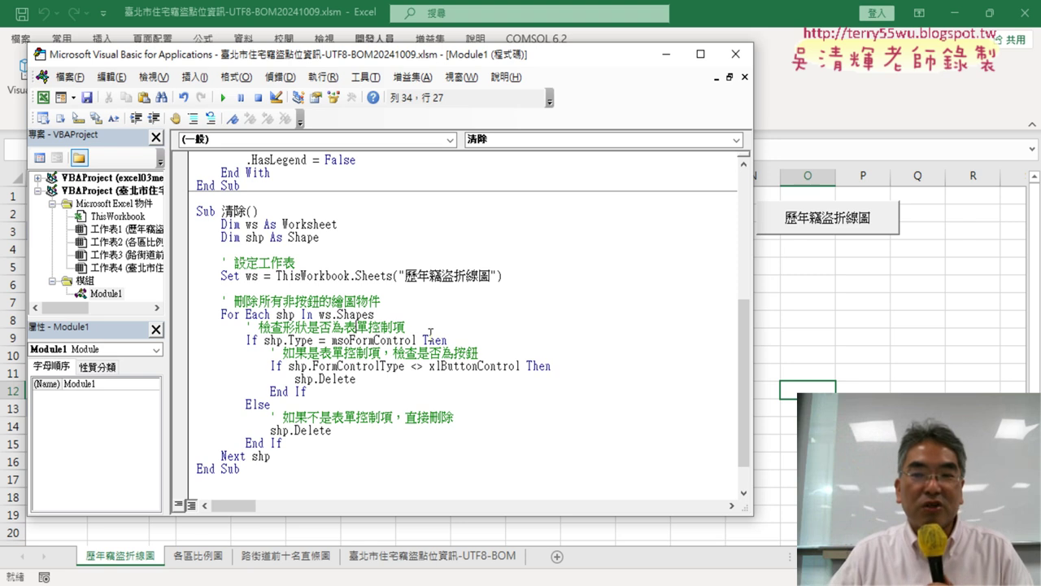
pyautogui.click(838, 317)
pyautogui.click(835, 231)
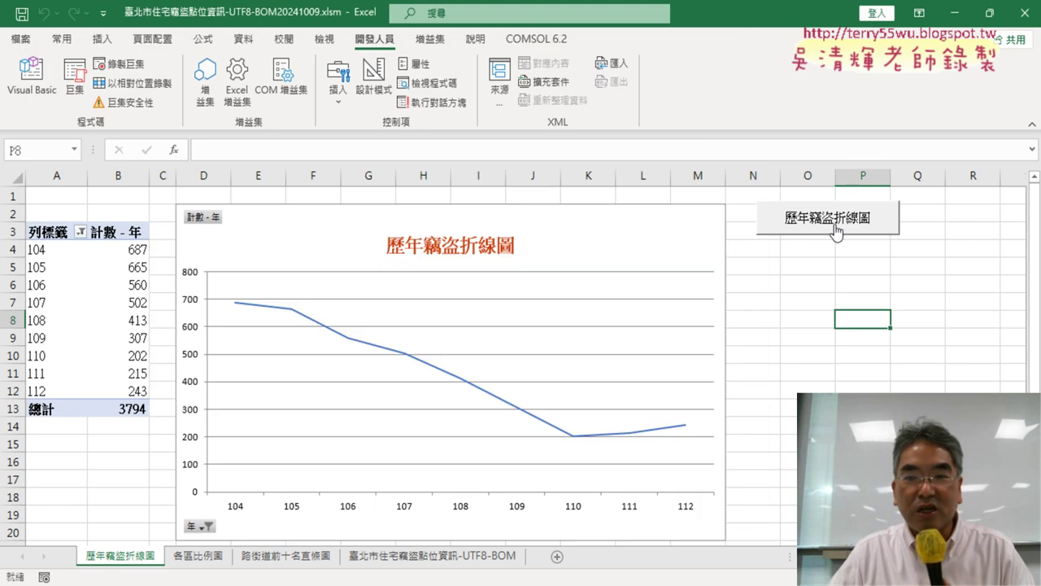
pyautogui.click(31, 75)
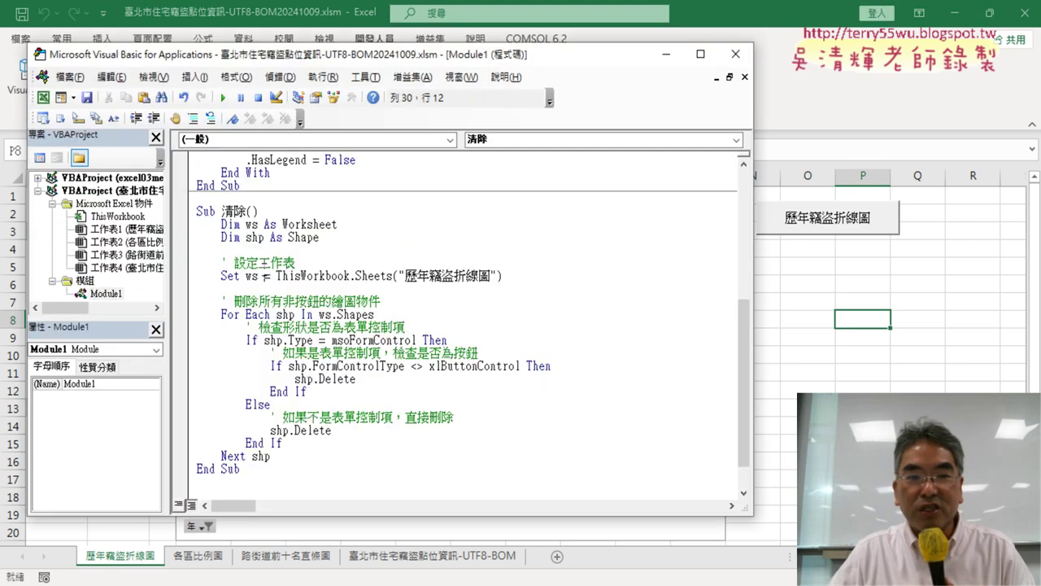
pyautogui.click(223, 97)
pyautogui.click(802, 337)
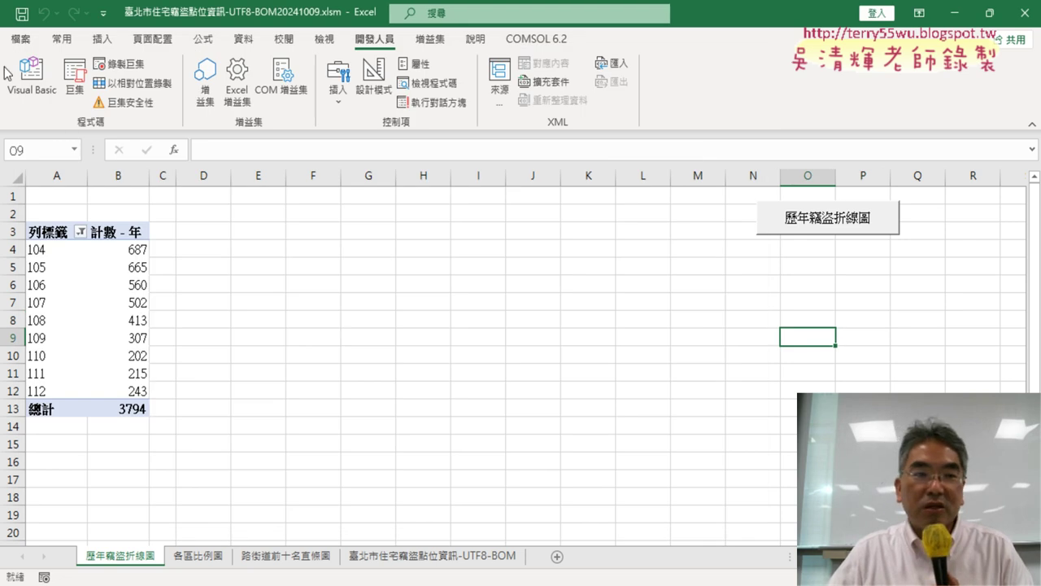
pyautogui.click(44, 81)
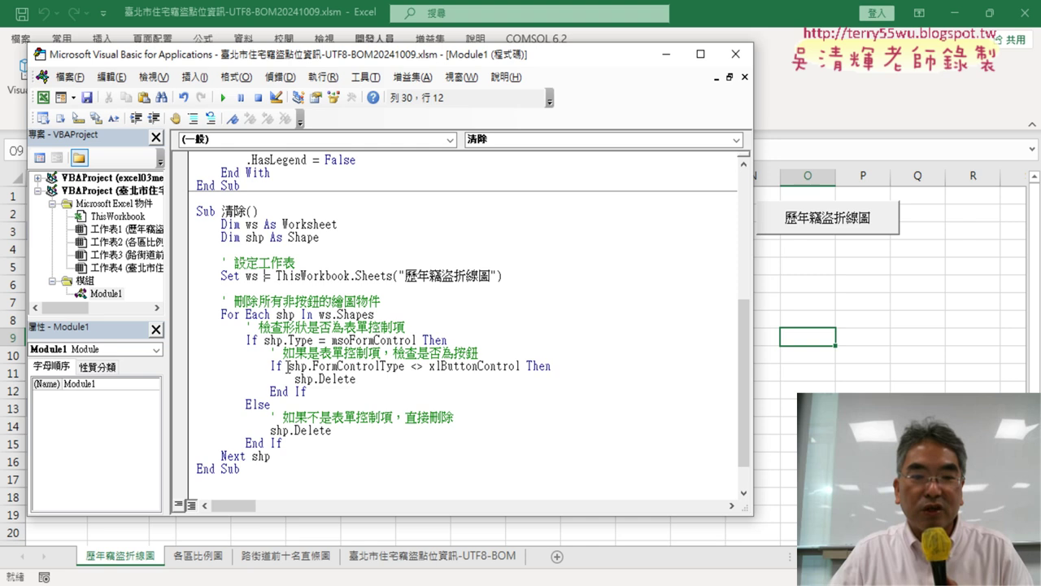
# - Compare the button-type check with ChatGPT's revised code and its 改進要點 notes
pyautogui.moveTo(287, 366); pyautogui.dragTo(521, 367)
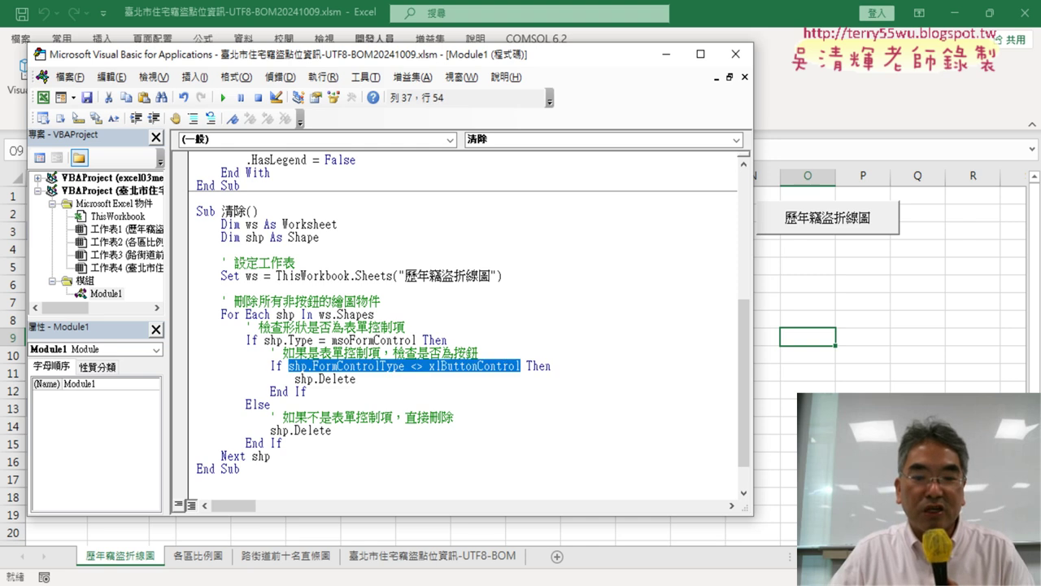
pyautogui.moveTo(465, 582)
pyautogui.click(379, 504)
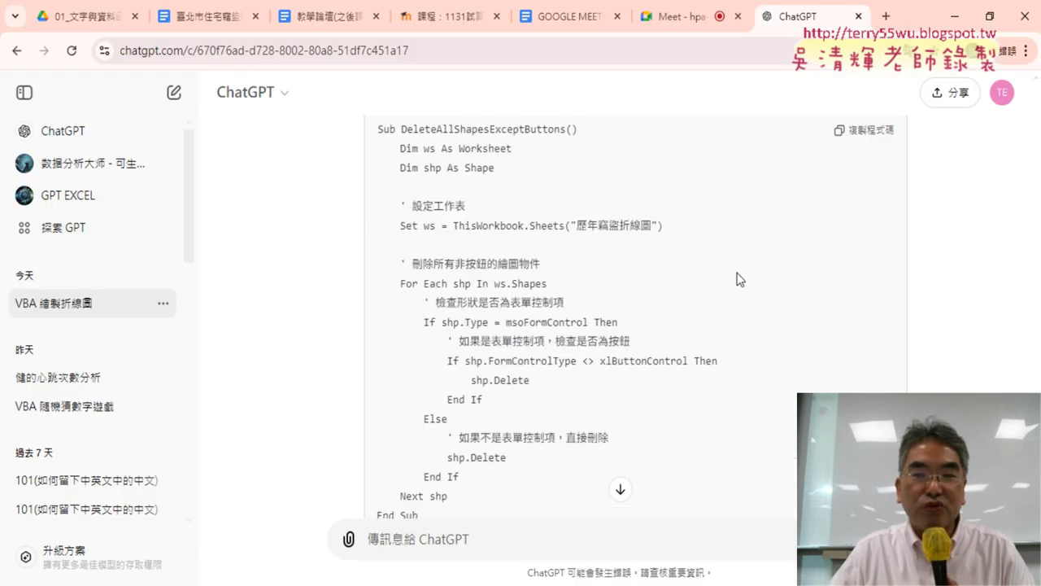
pyautogui.scroll(4, 740, 279)
pyautogui.moveTo(817, 260); pyautogui.dragTo(916, 265)
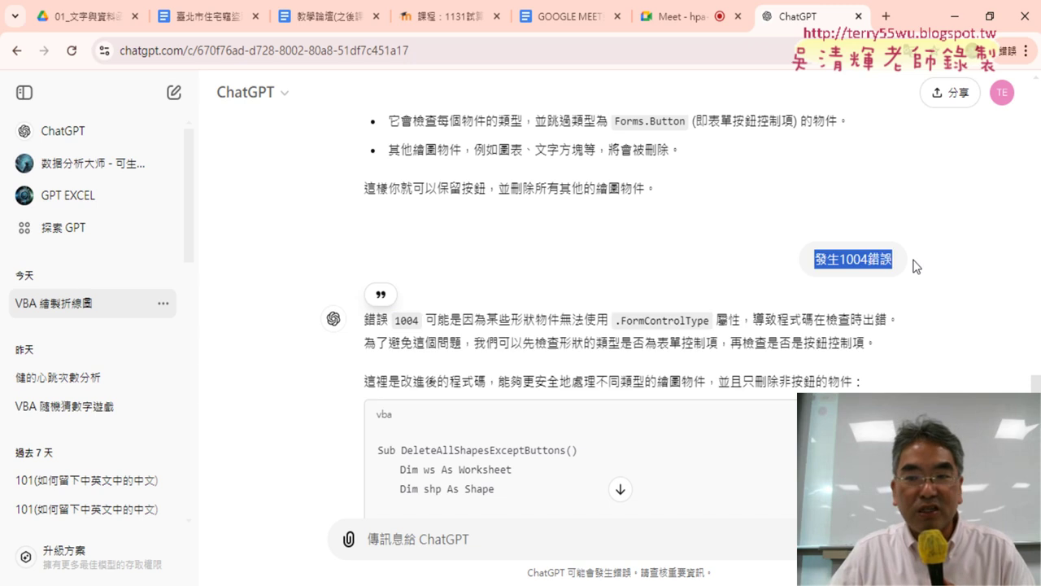
pyautogui.scroll(-3, 917, 266)
pyautogui.scroll(-2, 508, 259)
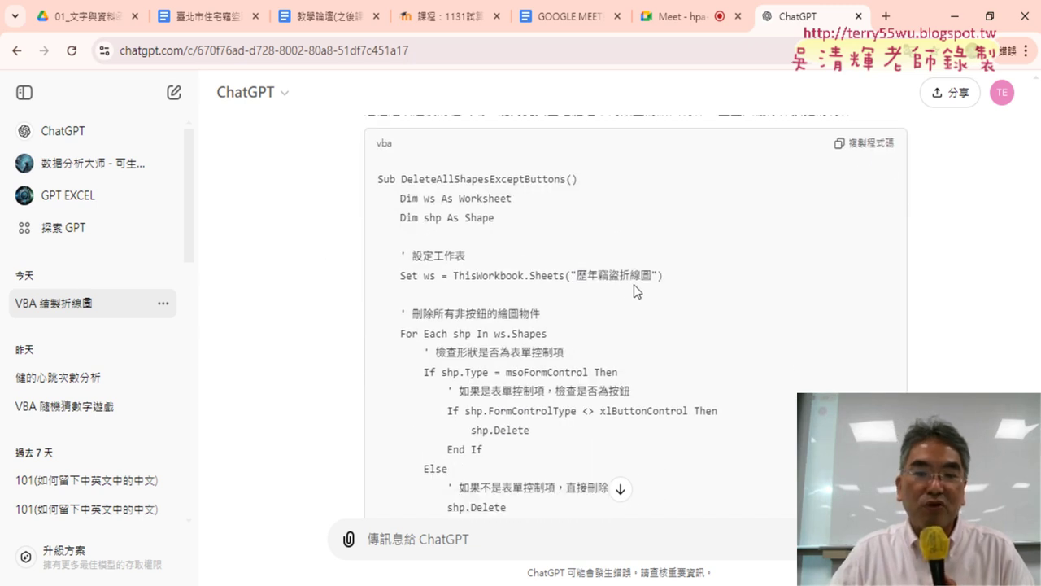
pyautogui.scroll(-3, 522, 307)
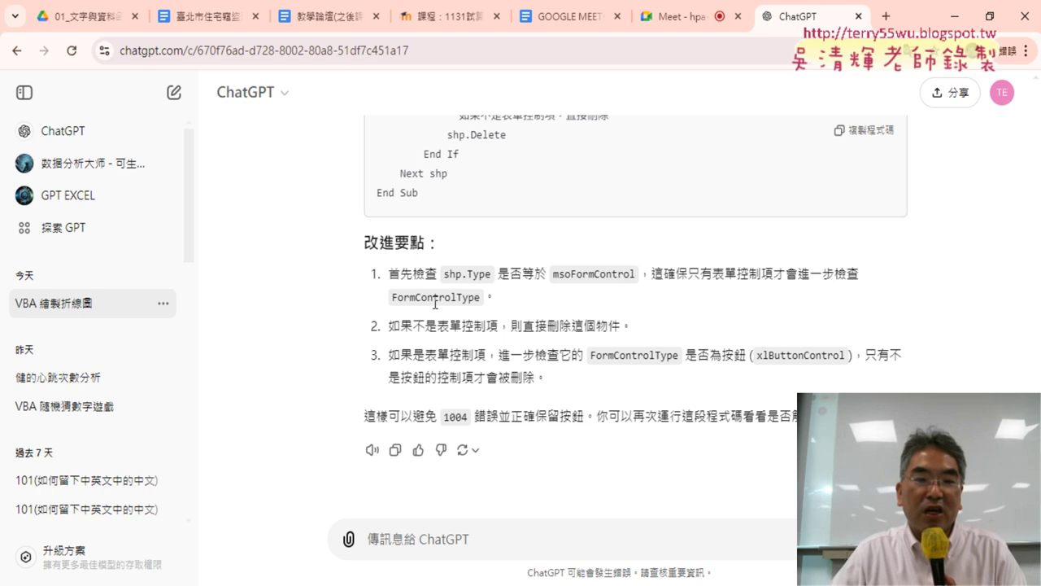
pyautogui.moveTo(364, 242); pyautogui.dragTo(410, 242)
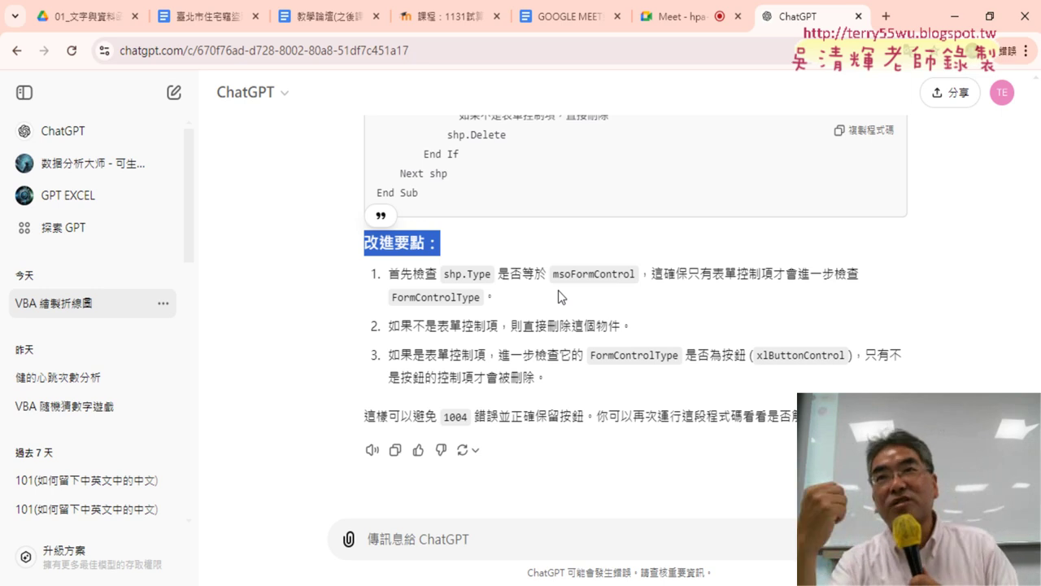
# - Return to the Excel 歷年竊盜折線圖 worksheet
pyautogui.scroll(2, 844, 224)
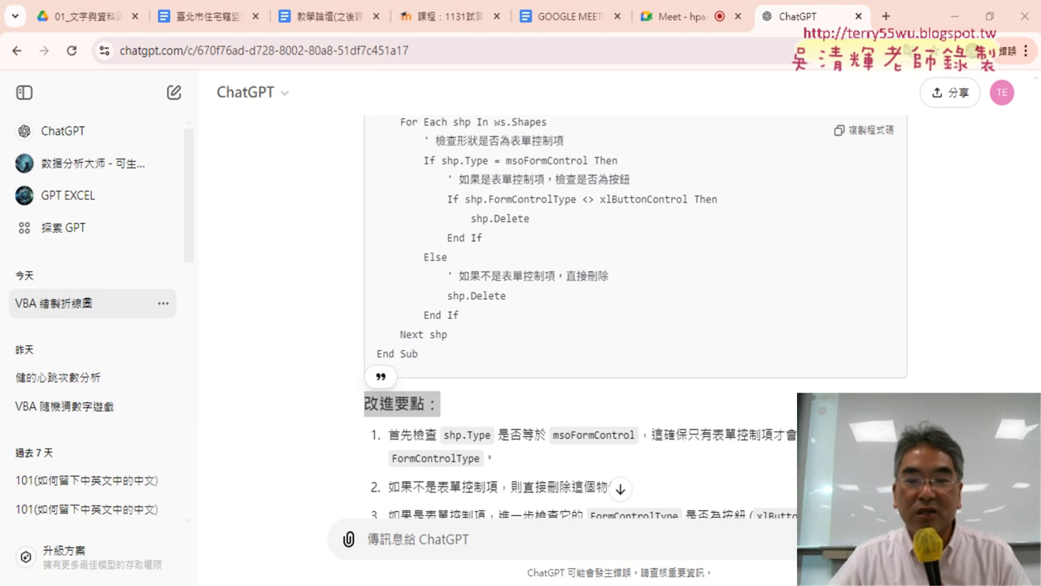
pyautogui.moveTo(567, 565)
pyautogui.click(446, 532)
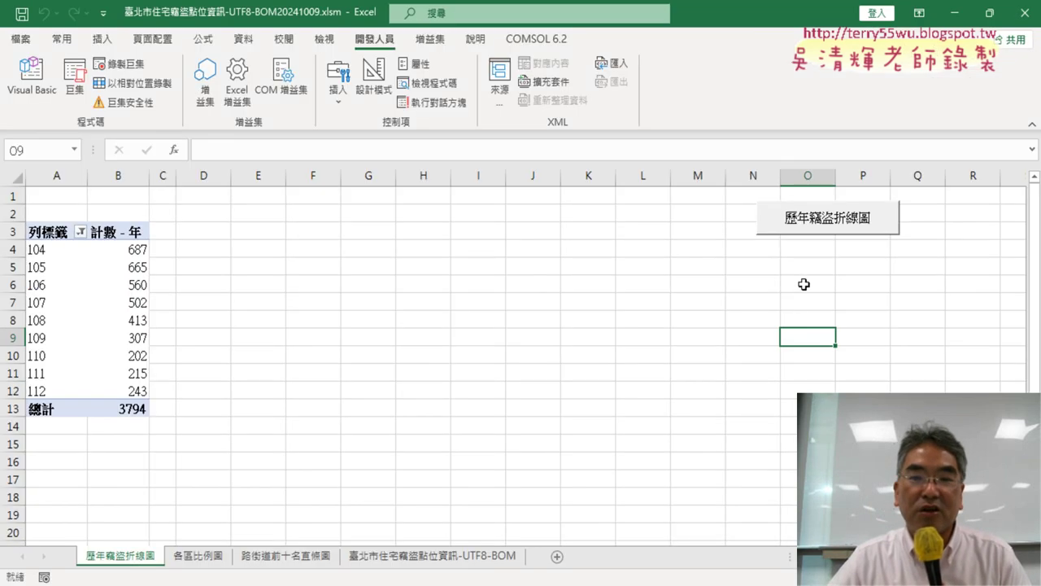
# - Copy the 歷年竊盜折線圖 button and paste a duplicate at N4 below it
pyautogui.rightClick(828, 221)
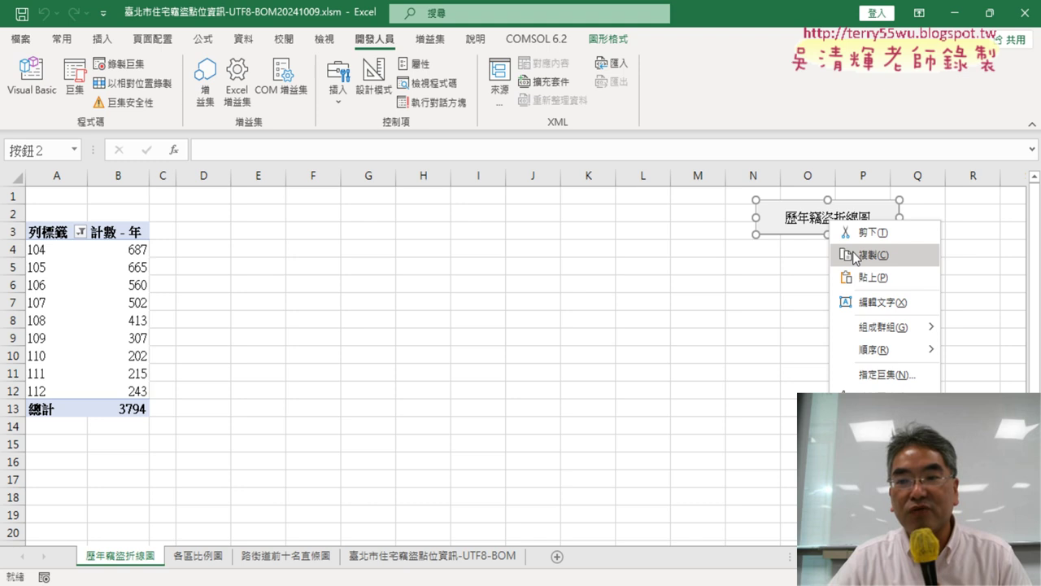
pyautogui.click(852, 254)
pyautogui.click(767, 249)
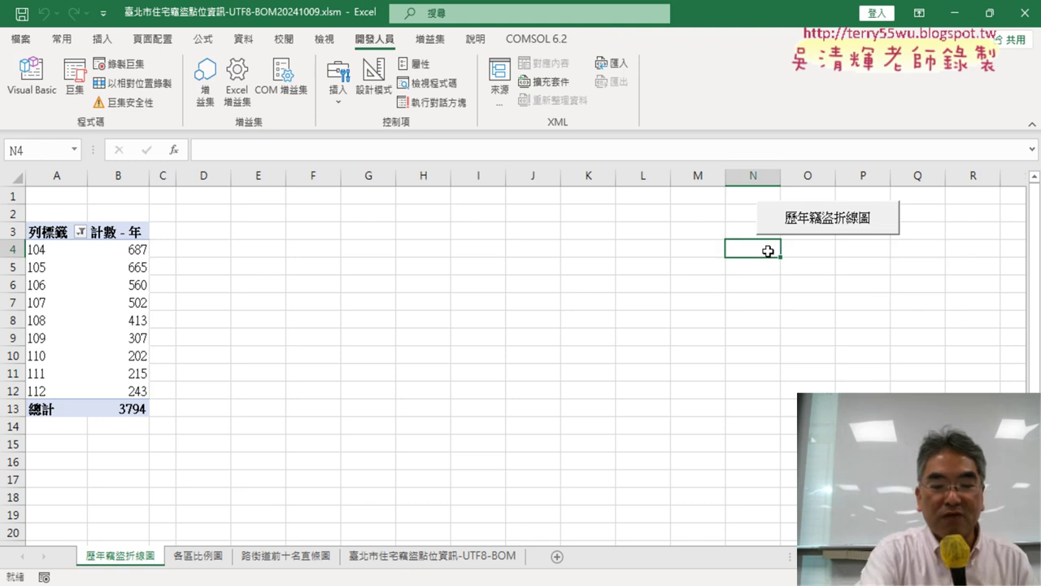
pyautogui.hotkey('ctrl', 'v')
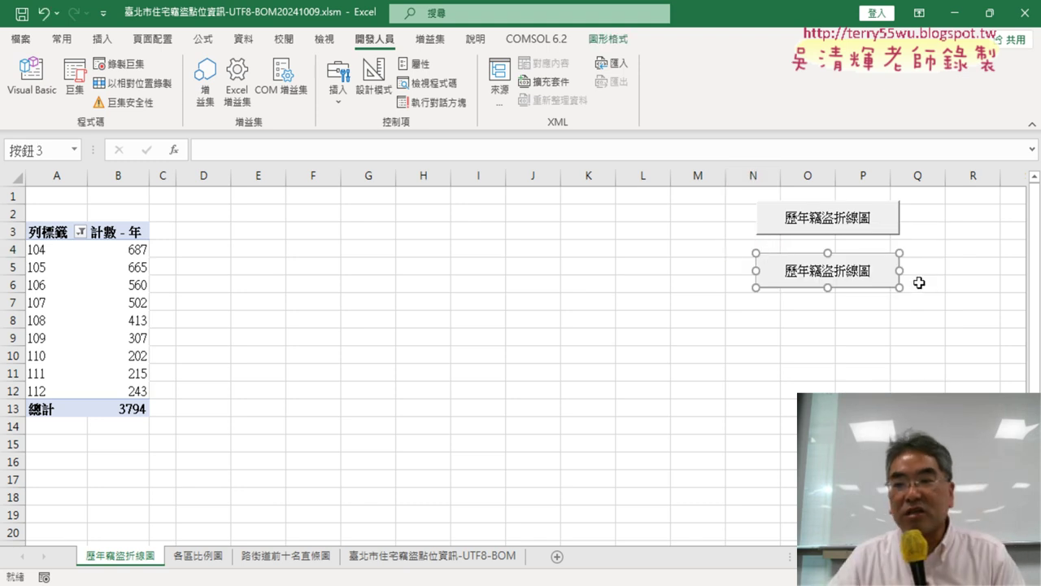
# - Assign the 清除 macro to the copied button
pyautogui.rightClick(875, 261)
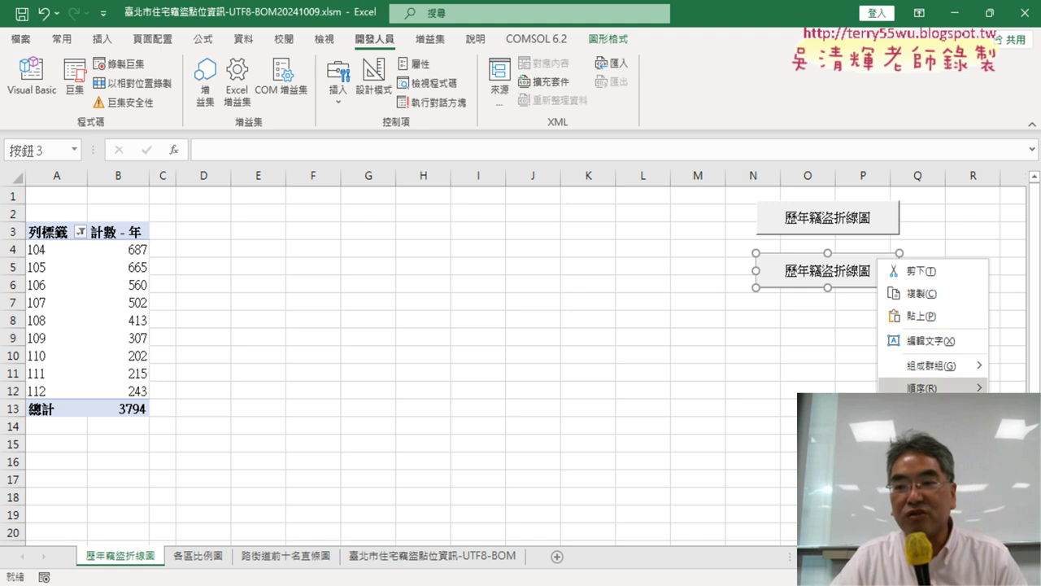
pyautogui.click(903, 385)
pyautogui.click(674, 308)
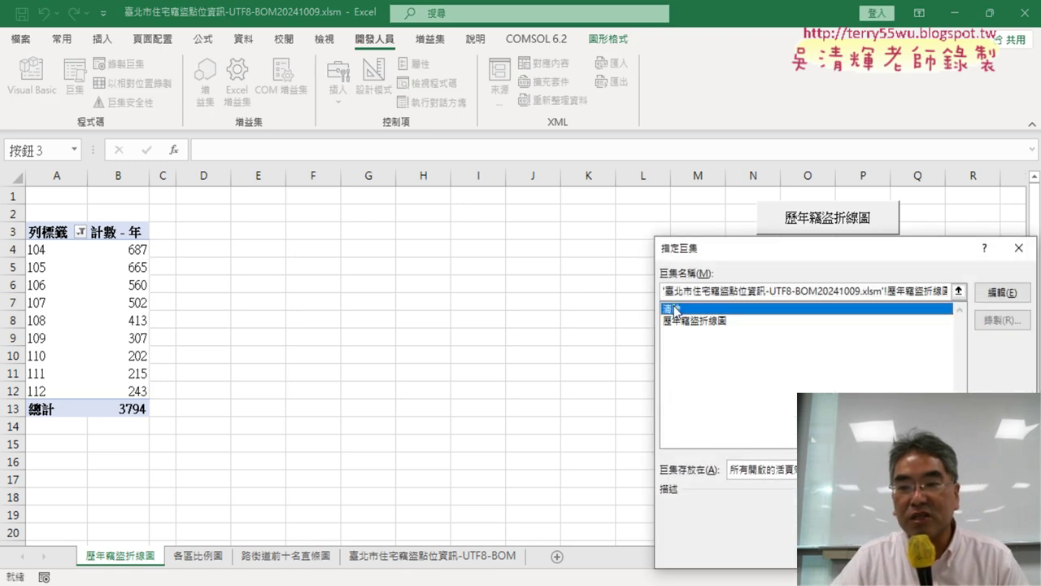
pyautogui.rightClick(686, 286)
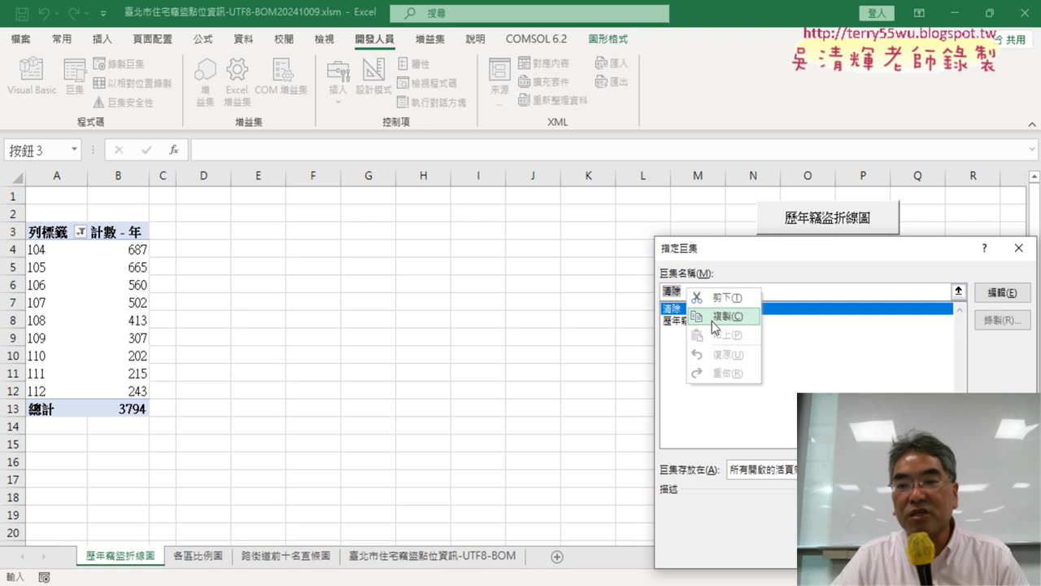
pyautogui.click(726, 328)
pyautogui.moveTo(823, 262); pyautogui.dragTo(627, 313)
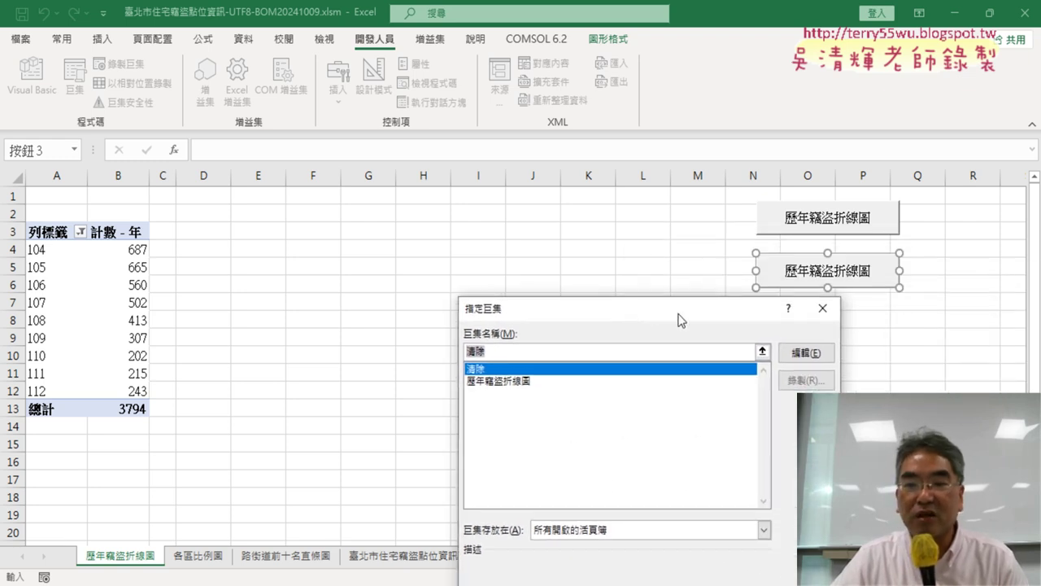
pyautogui.moveTo(680, 310); pyautogui.dragTo(485, 198)
pyautogui.click(547, 498)
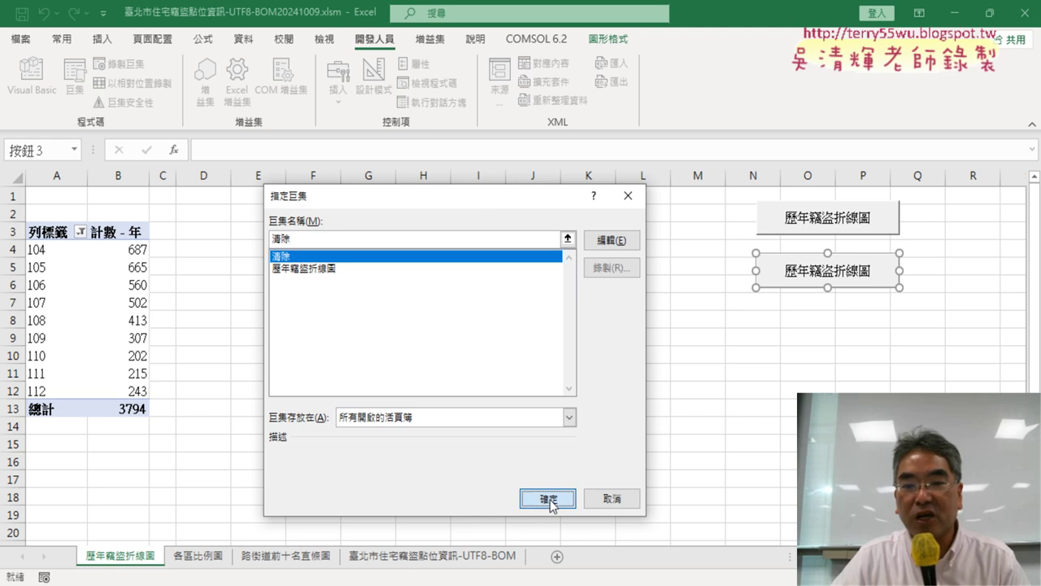
# - Relabel the copied button 清除
pyautogui.click(791, 270)
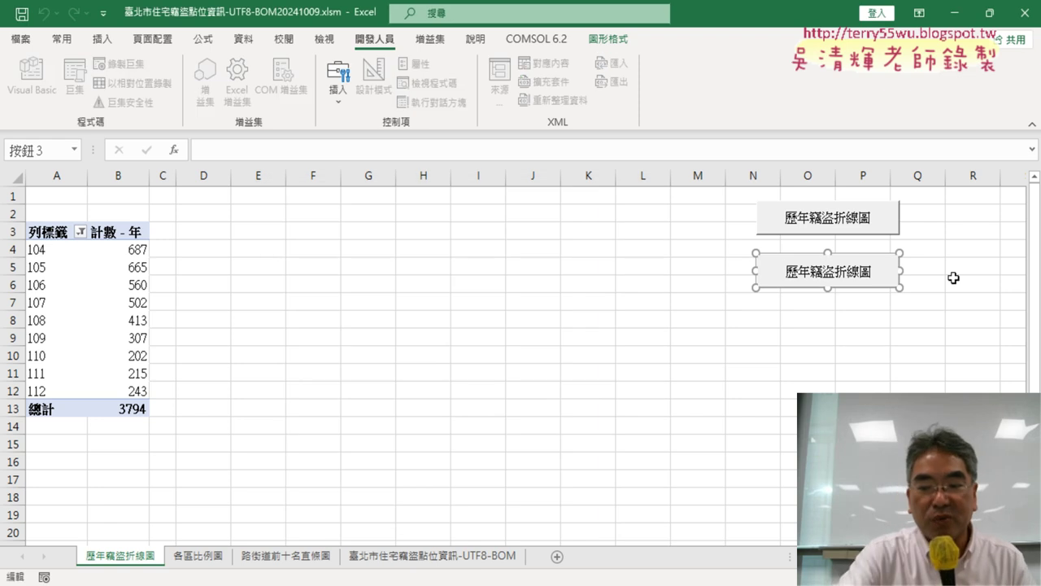
pyautogui.press('Delete')
pyautogui.press('Delete')
pyautogui.press('Delete')
pyautogui.press('Delete')
pyautogui.press('Delete')
pyautogui.press('Delete')
pyautogui.press('Delete')
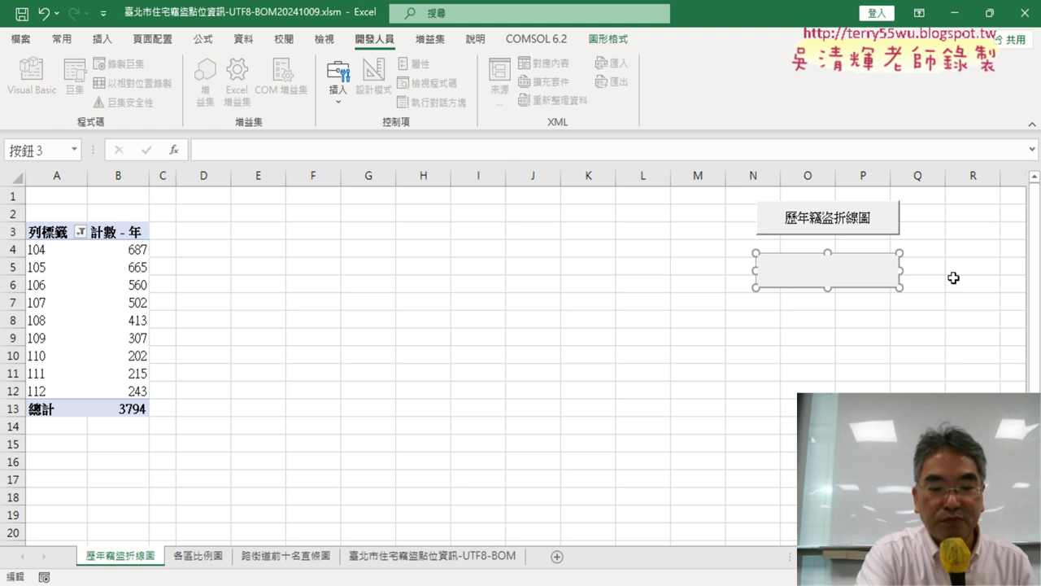
pyautogui.write('清除')
pyautogui.click(956, 371)
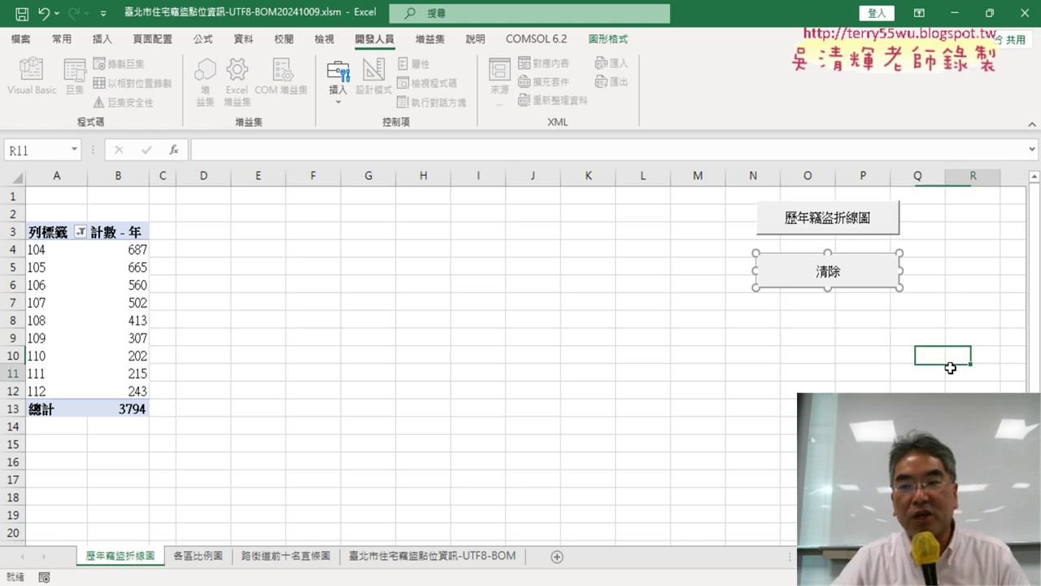
# - Alternate the 歷年竊盜折線圖 and 清除 buttons to draw and clear the chart, ending drawn
pyautogui.click(842, 231)
pyautogui.click(843, 277)
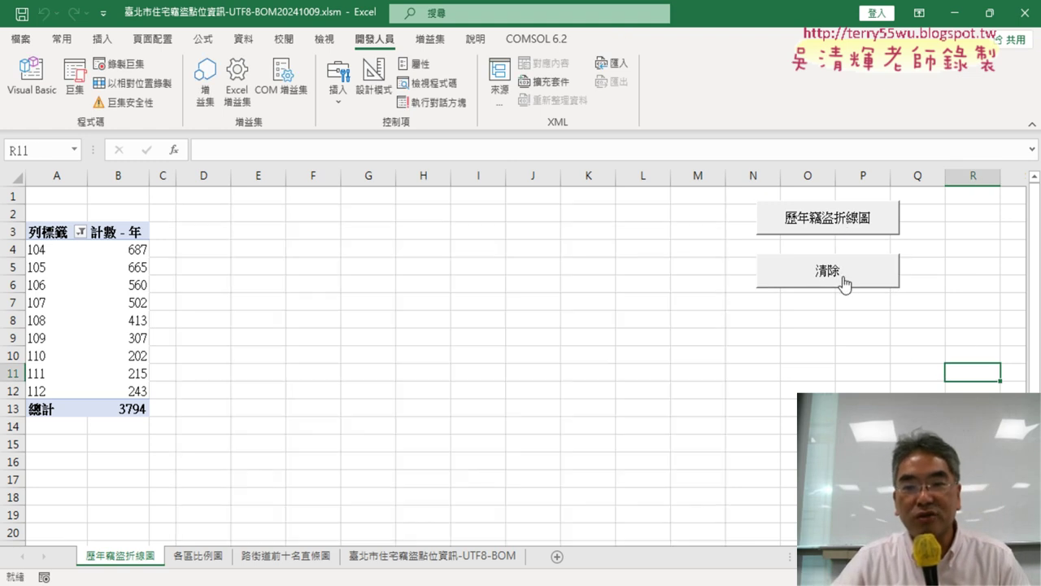
pyautogui.click(850, 231)
pyautogui.click(844, 265)
pyautogui.click(849, 227)
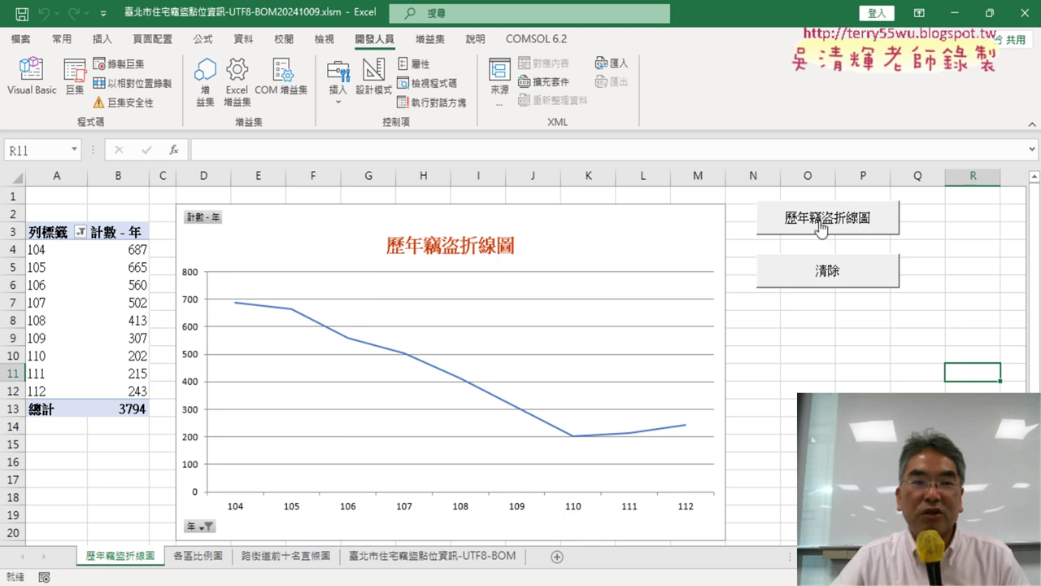
pyautogui.click(37, 81)
pyautogui.click(555, 340)
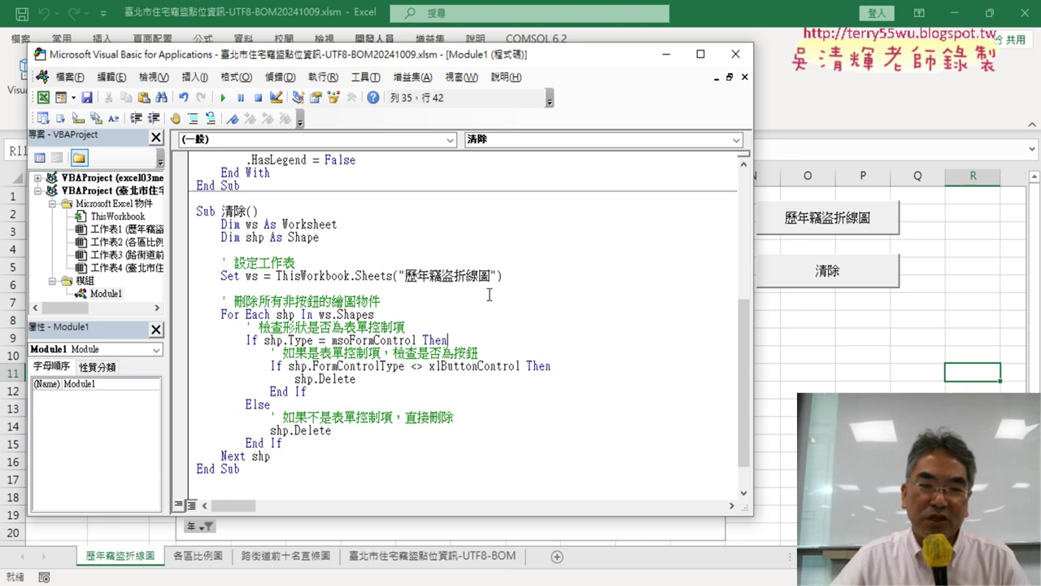
# - Delete the blank line after Set ws and both Dim declarations from the 清除 macro
pyautogui.click(529, 276)
pyautogui.press('Delete')
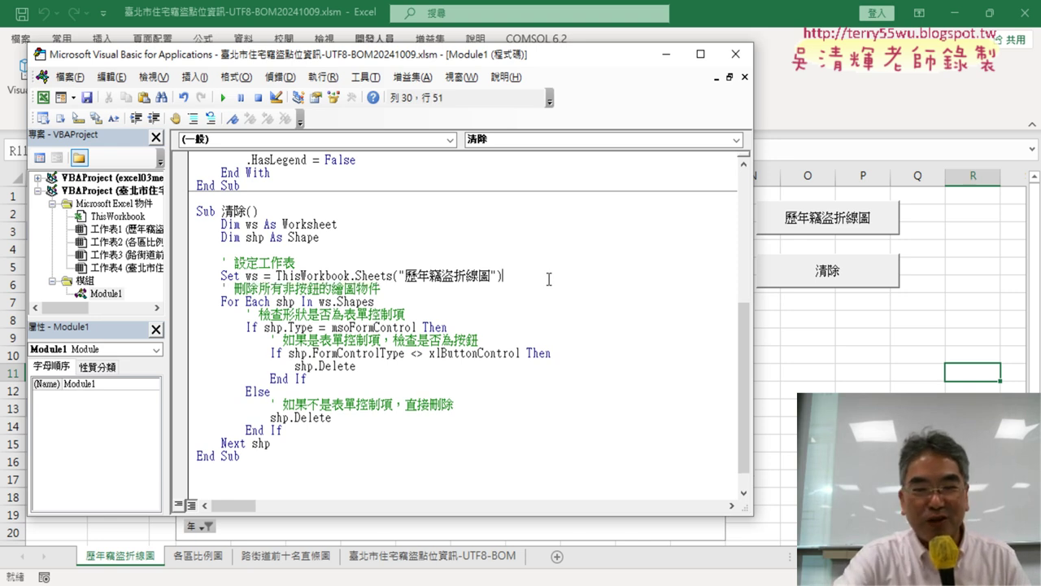
pyautogui.moveTo(181, 238); pyautogui.dragTo(181, 226)
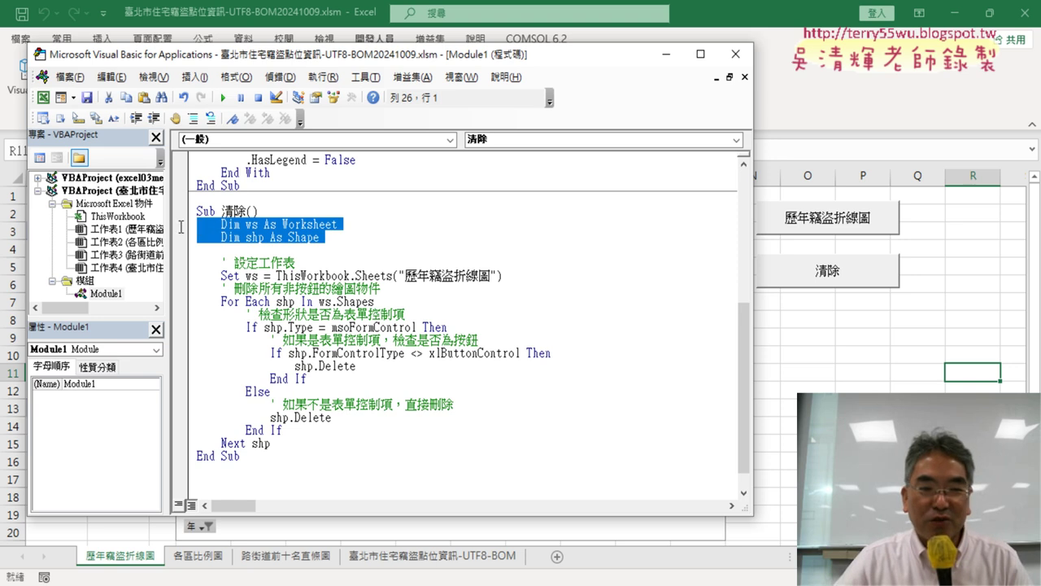
pyautogui.press('Delete')
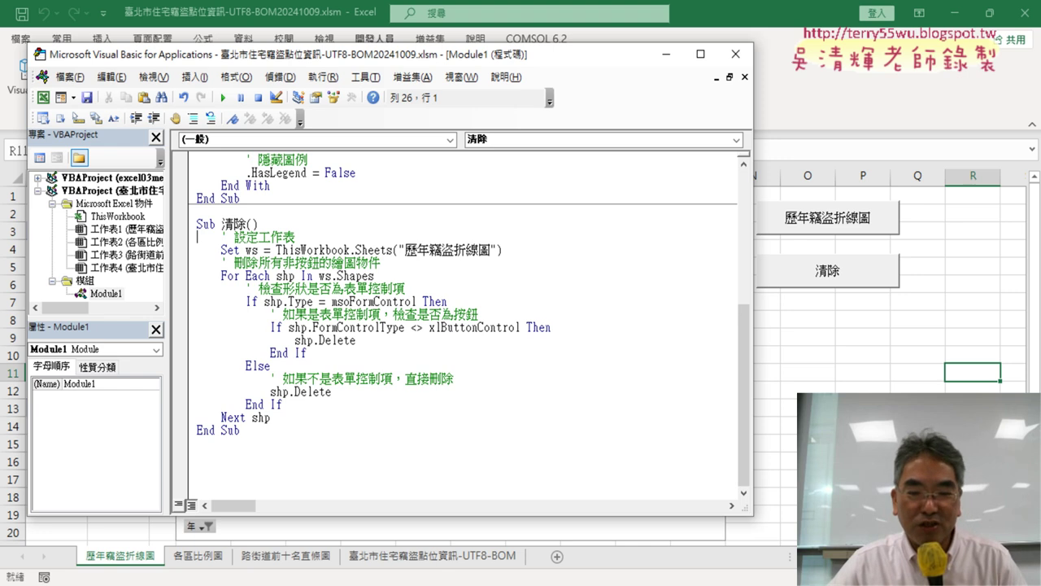
pyautogui.click(370, 521)
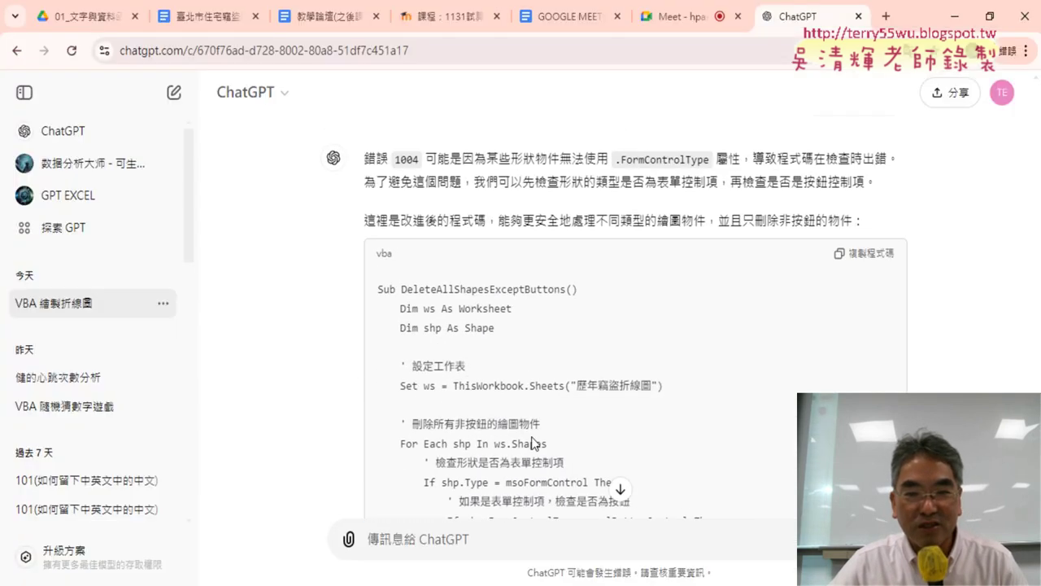
# - Copy the If Not … End If button check from ChatGPT's earlier answer
pyautogui.scroll(10, 532, 442)
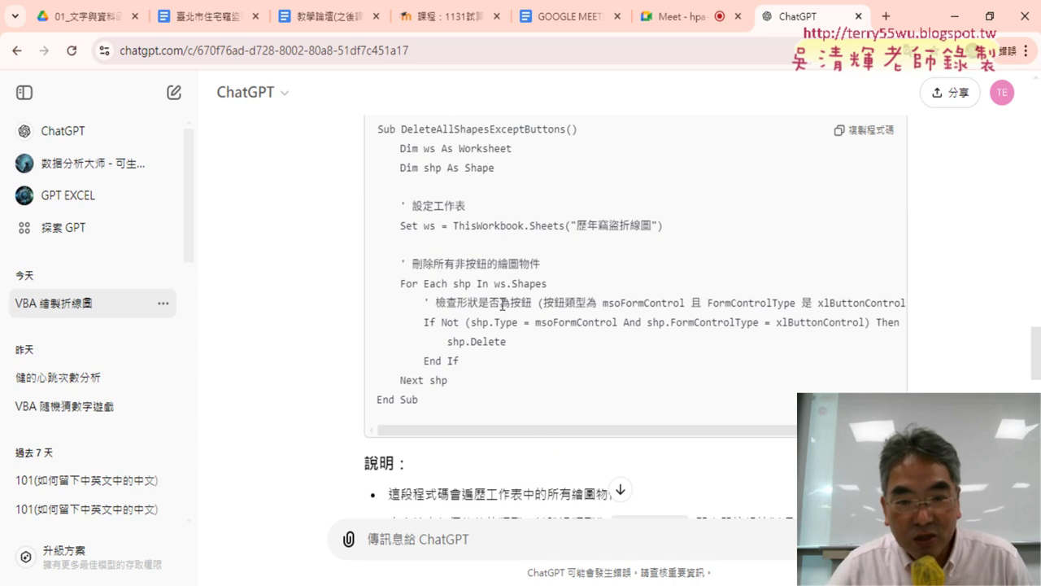
pyautogui.moveTo(444, 323); pyautogui.dragTo(465, 323)
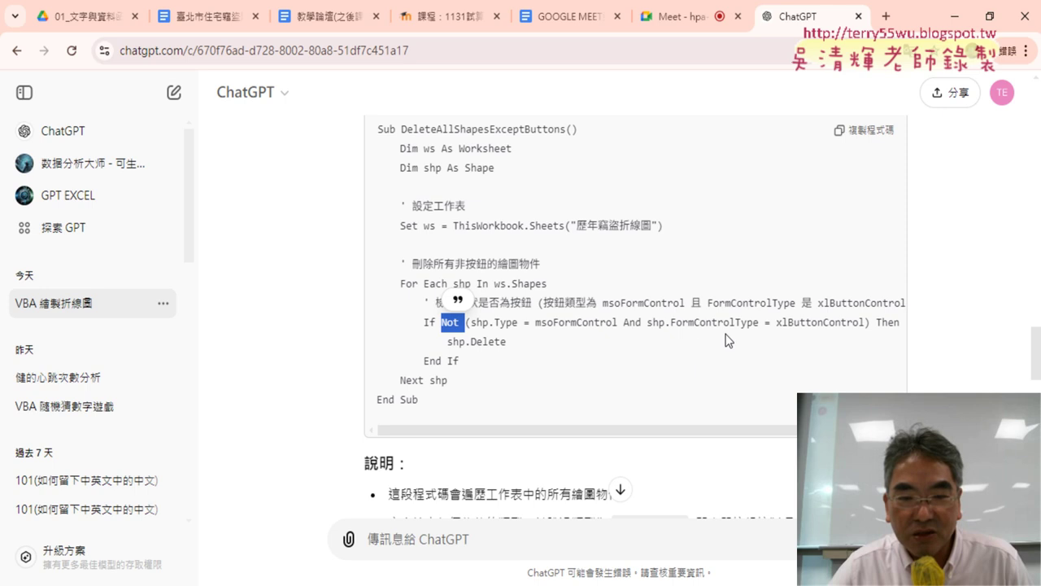
pyautogui.scroll(-1, 728, 340)
pyautogui.click(543, 269)
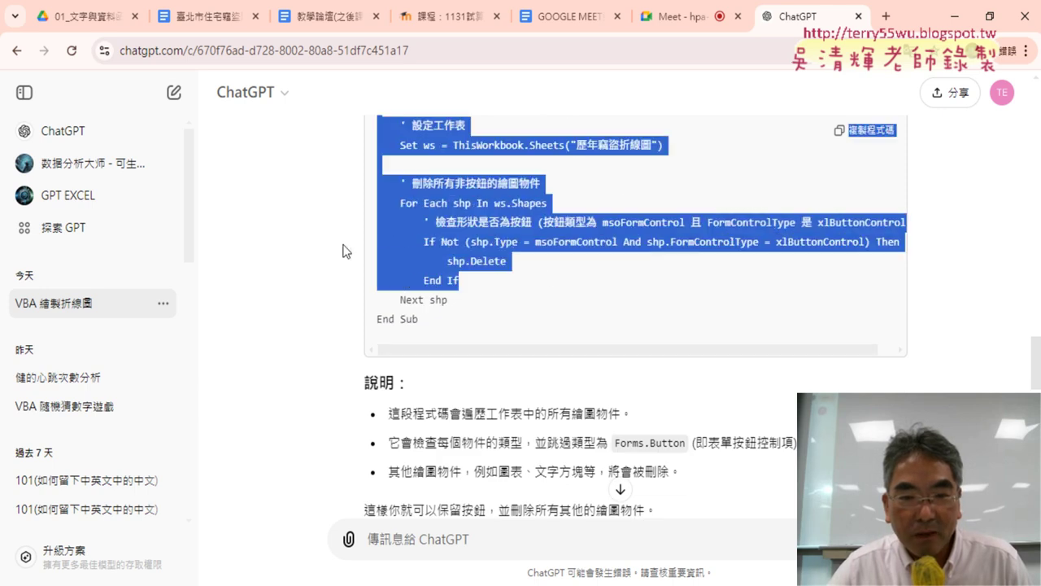
pyautogui.moveTo(463, 279); pyautogui.dragTo(378, 251)
pyautogui.rightClick(430, 253)
pyautogui.click(448, 269)
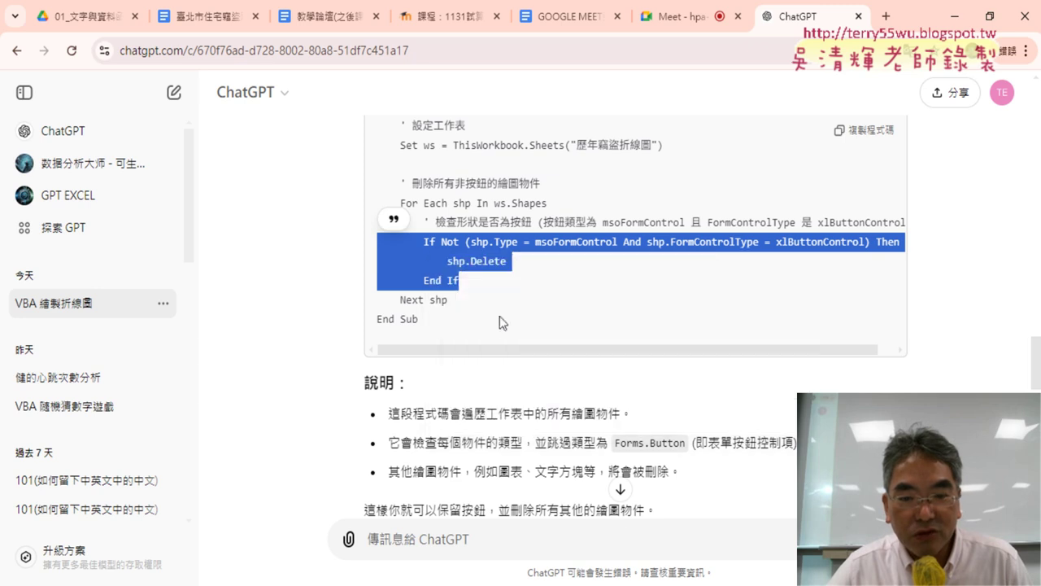
# - Return to the VBA editor with the caret after End If in the 清除 macro
pyautogui.moveTo(456, 523)
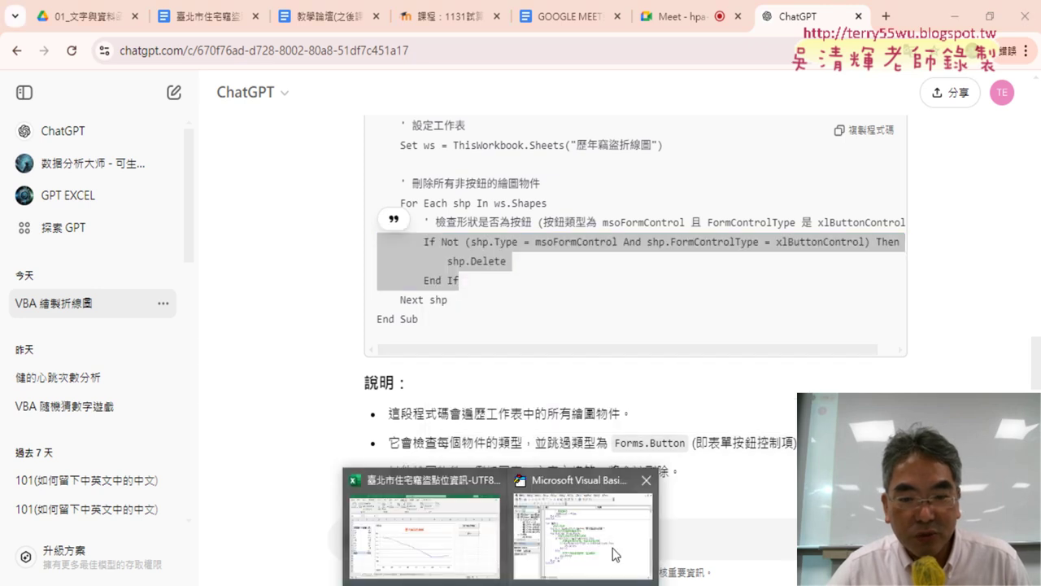
pyautogui.click(582, 528)
pyautogui.click(305, 404)
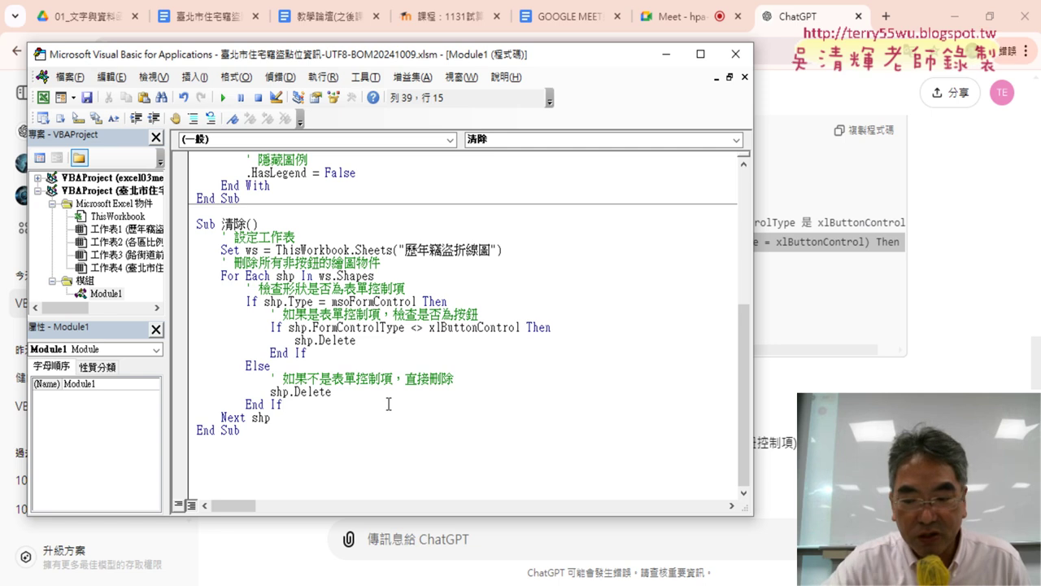
# - Paste the If Not … End If check before Next shp and comment it out
pyautogui.press('Return')
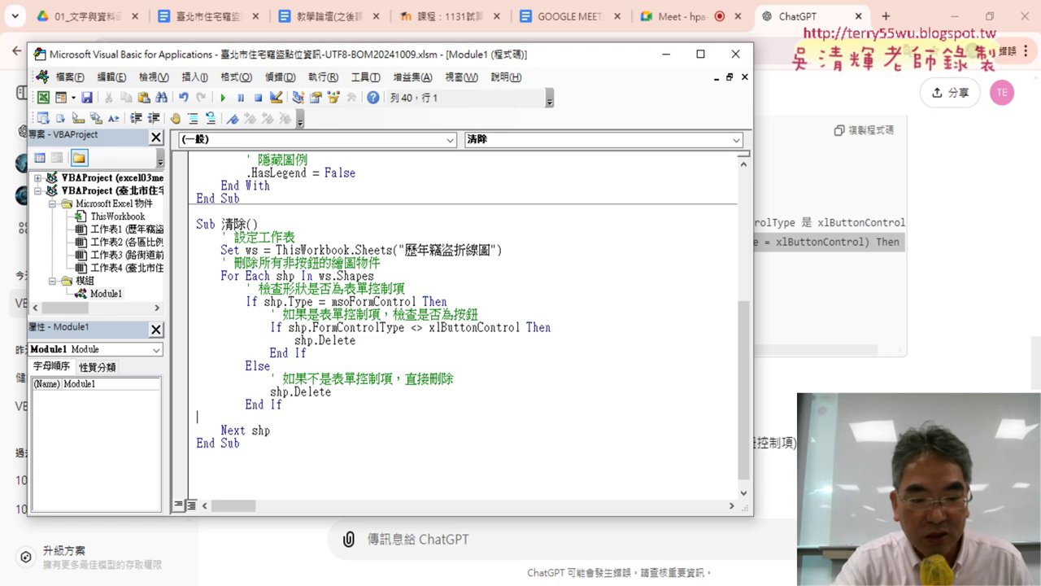
pyautogui.hotkey('ctrl', 'v')
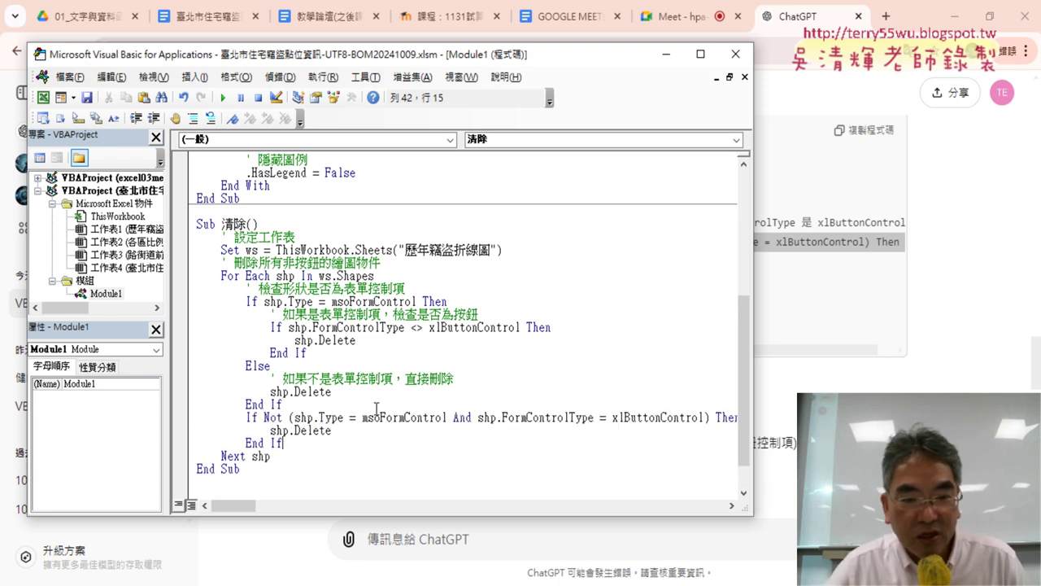
pyautogui.moveTo(283, 442); pyautogui.dragTo(176, 420)
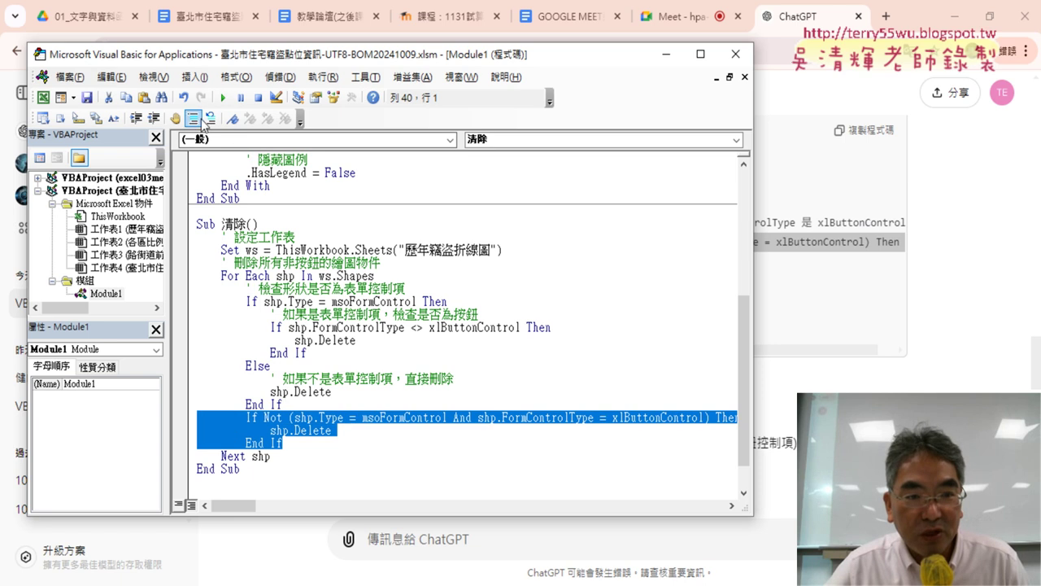
pyautogui.click(193, 118)
pyautogui.click(436, 405)
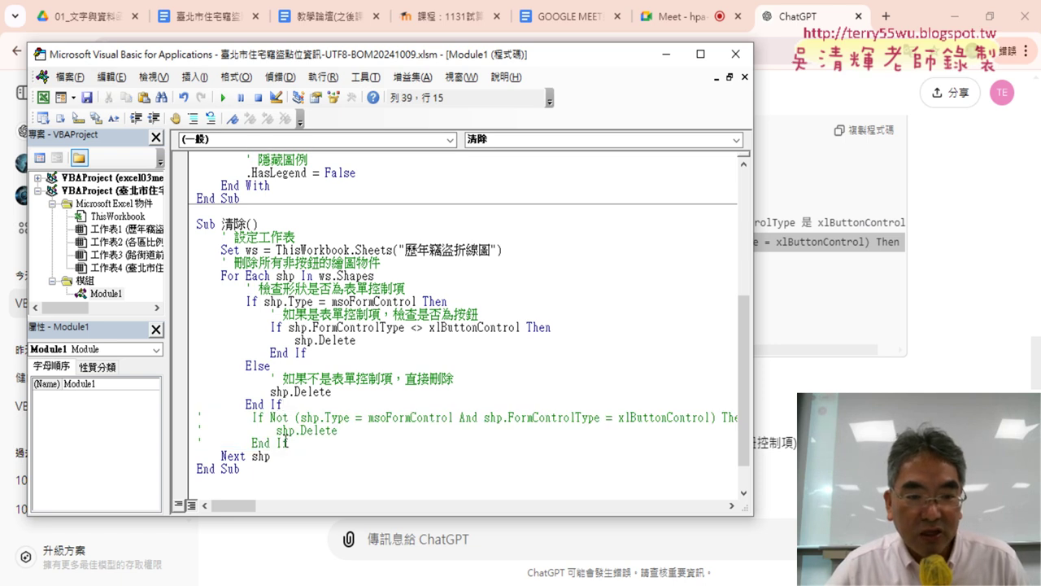
pyautogui.click(282, 314)
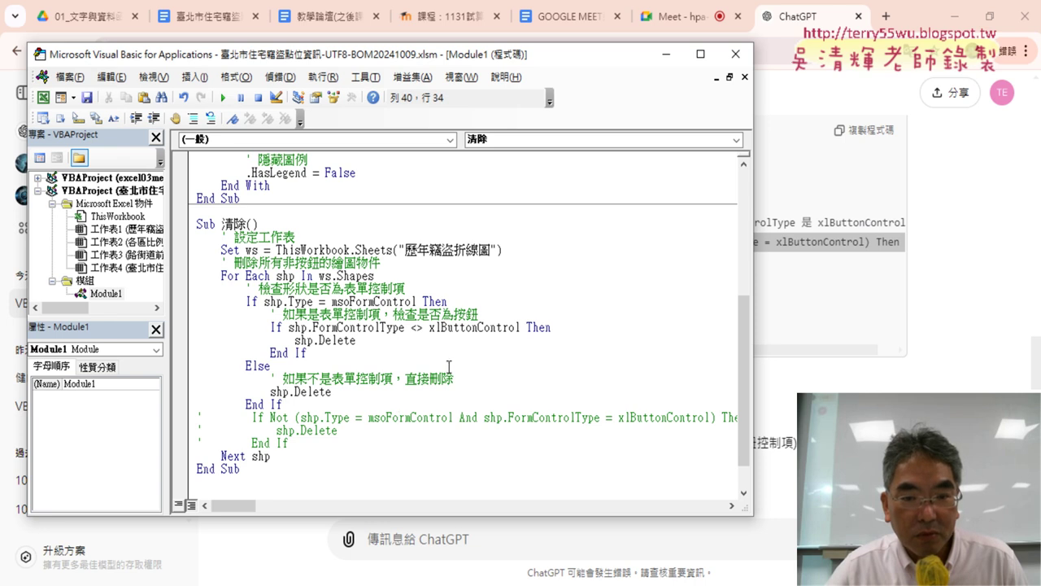
# - Delete the three commented-out If Not lines and the leftover blank line
pyautogui.moveTo(753, 439); pyautogui.dragTo(907, 439)
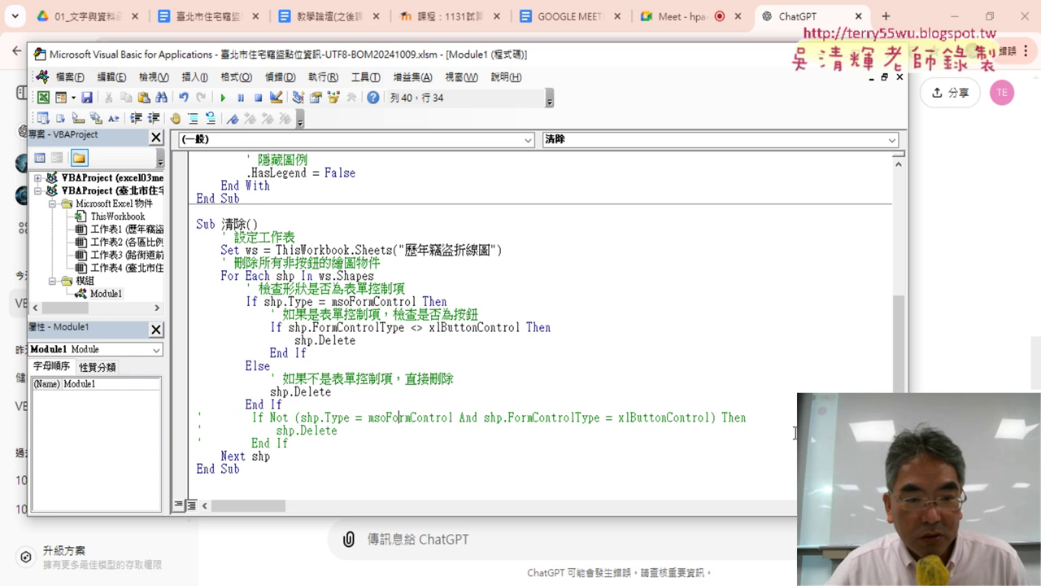
pyautogui.moveTo(306, 444); pyautogui.dragTo(197, 416)
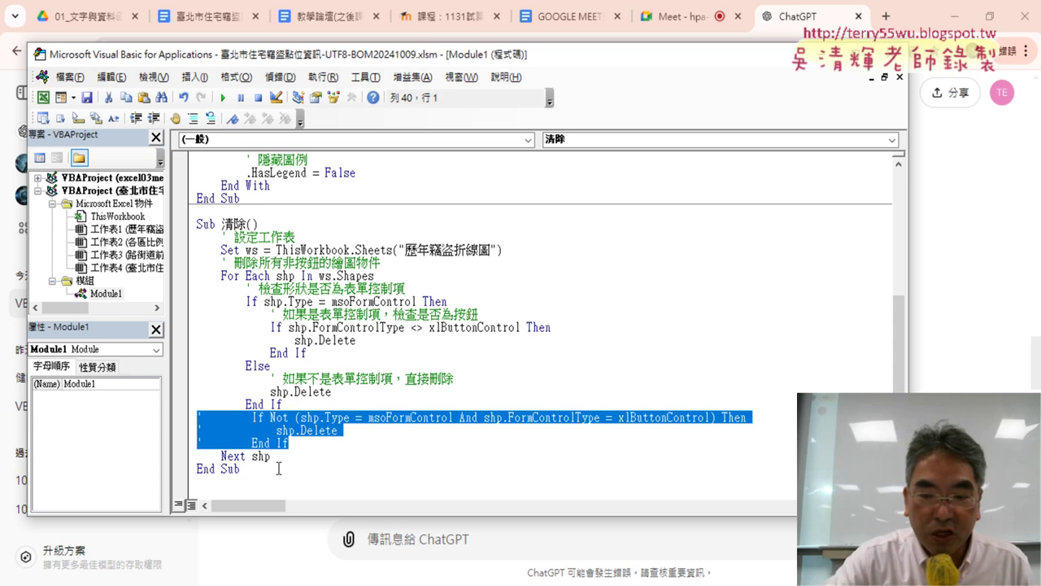
pyautogui.press('Delete')
pyautogui.press('BackSpace')
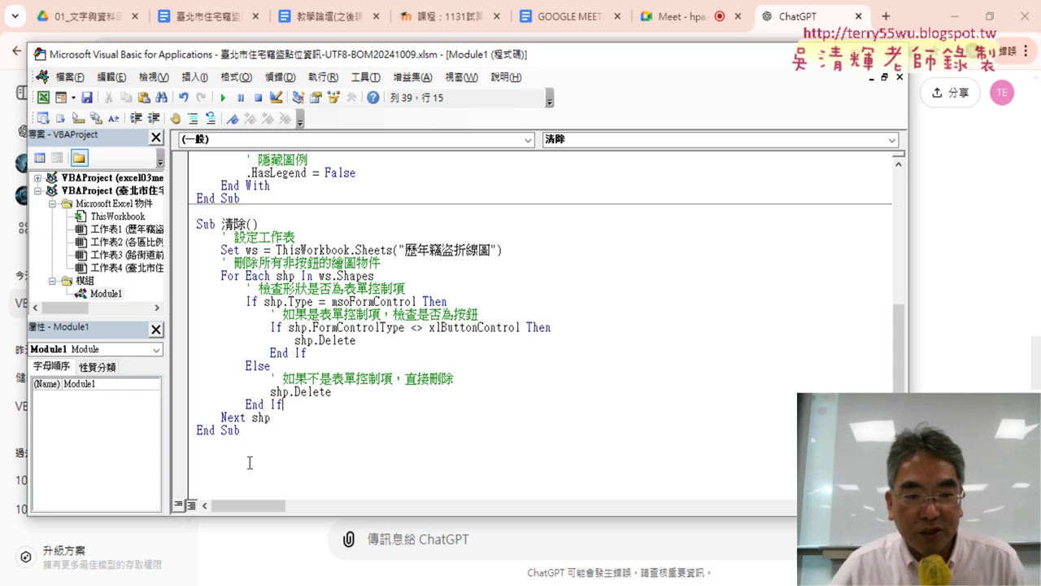
# - Copy the entire 清除 macro, from Sub 清除 through End Sub
pyautogui.moveTo(243, 431)
pyautogui.mouseDown()
pyautogui.moveTo(195, 381)
pyautogui.moveTo(197, 221)
pyautogui.mouseUp()
pyautogui.rightClick(235, 263)
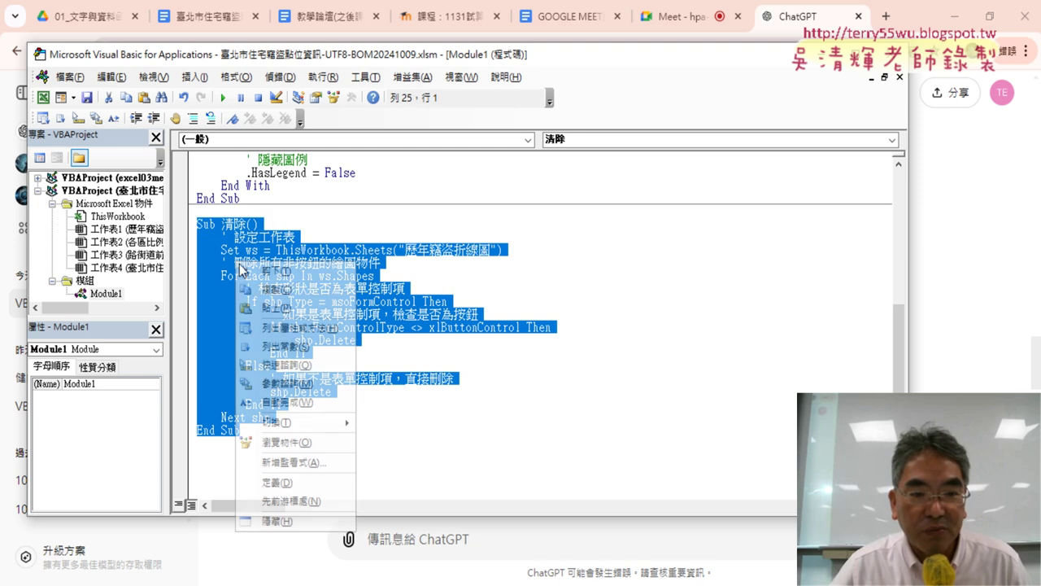
pyautogui.click(274, 291)
pyautogui.click(208, 17)
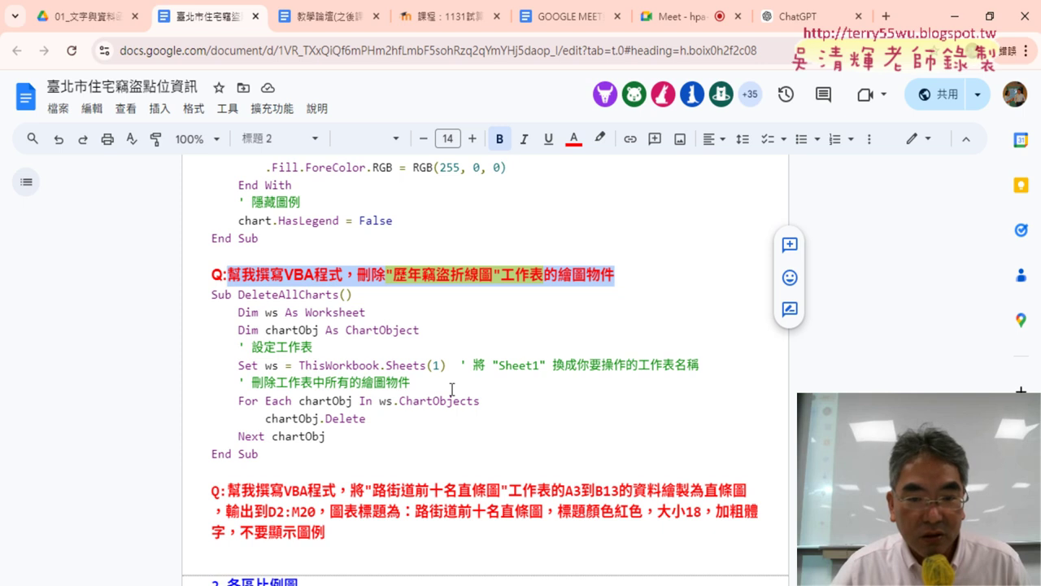
# - Replace the DeleteAllCharts code with the 清除 macro and format it with Code Pretty
pyautogui.moveTo(270, 456); pyautogui.dragTo(197, 293)
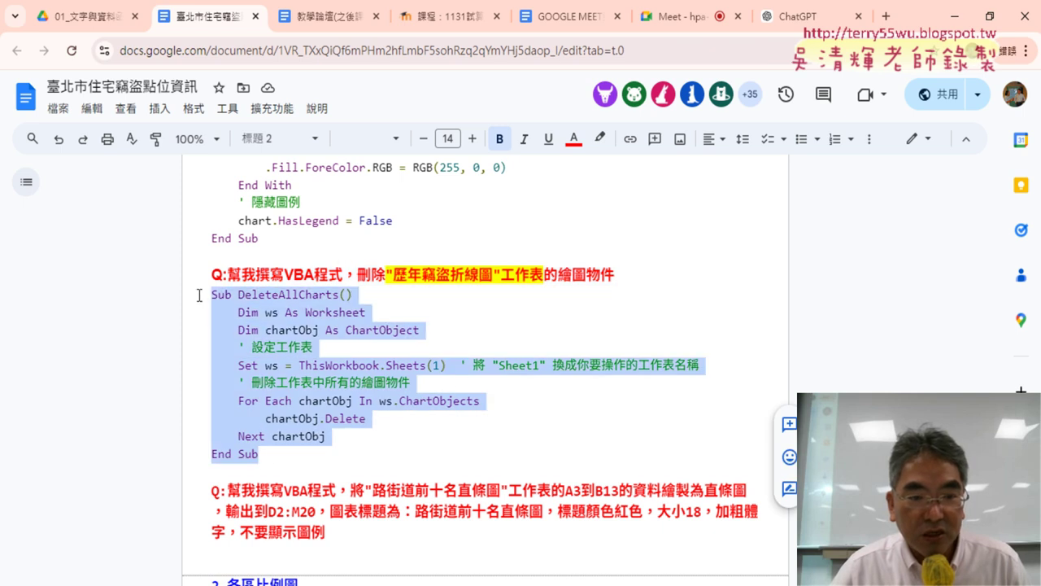
pyautogui.hotkey('ctrl', 'v')
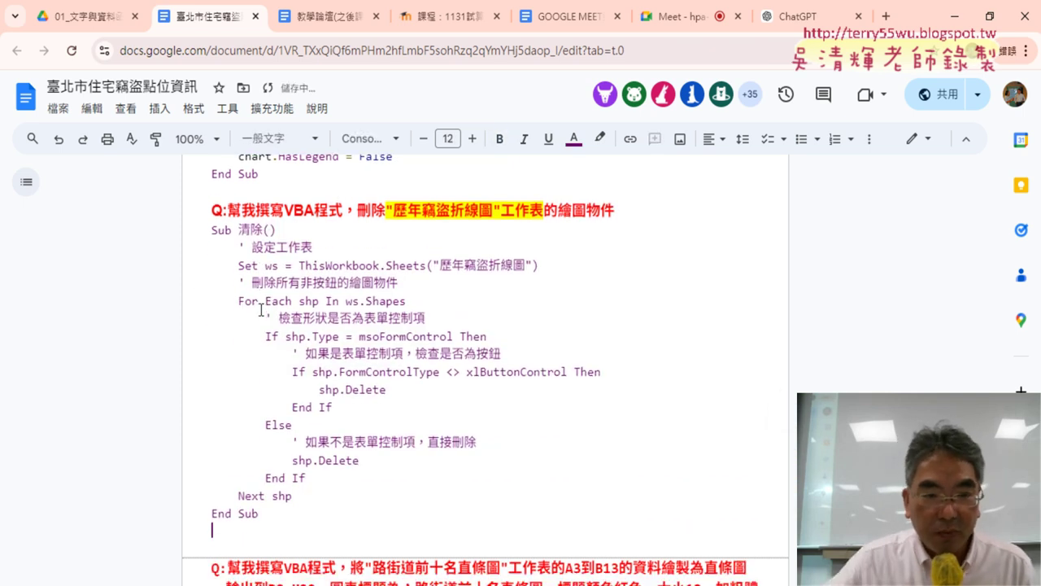
pyautogui.moveTo(283, 506); pyautogui.dragTo(186, 230)
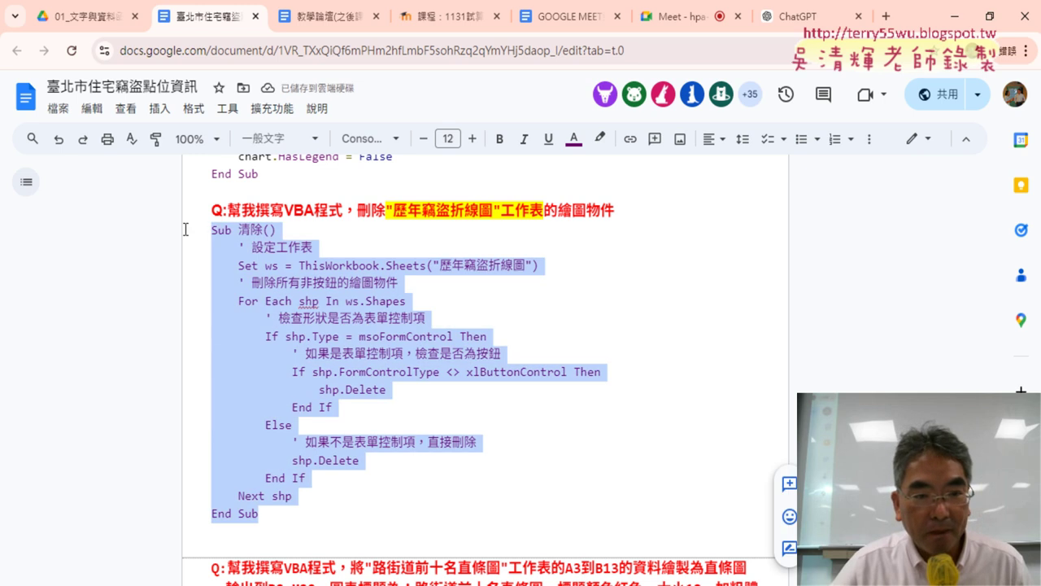
pyautogui.click(272, 108)
pyautogui.moveTo(299, 200)
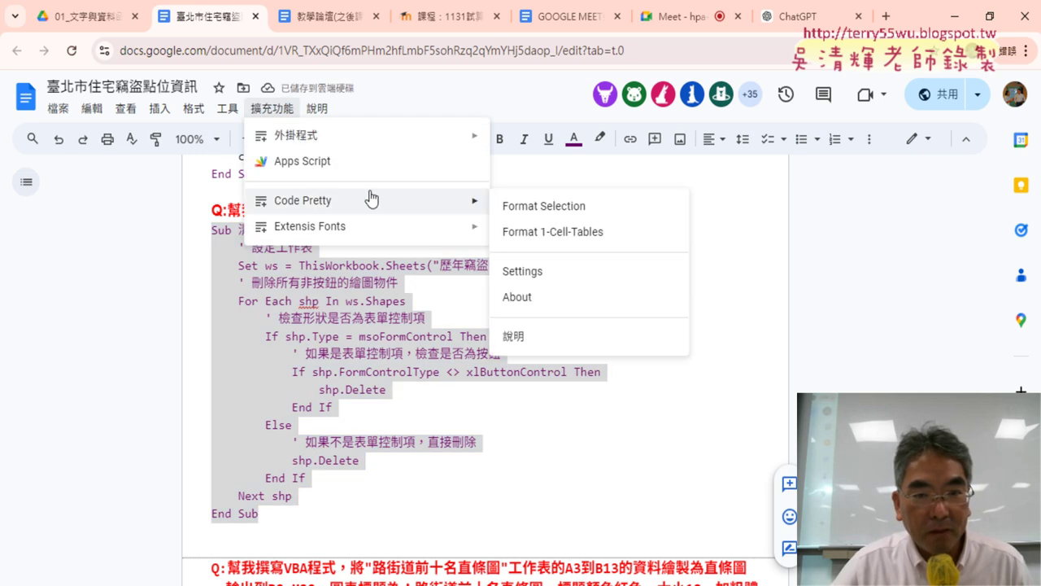
pyautogui.click(550, 206)
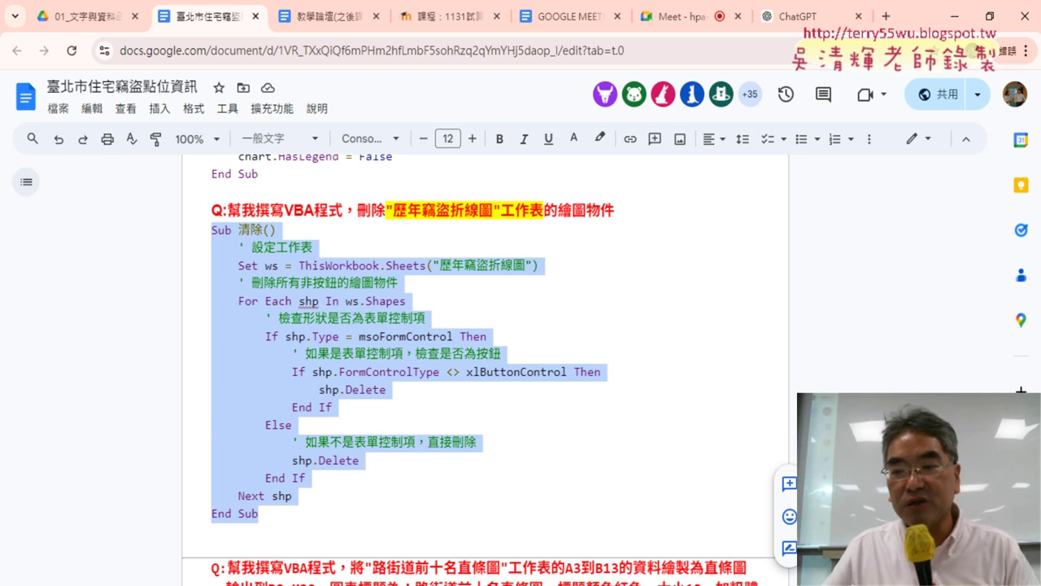
# - Check the pasted 清除 macro in the notes, then go back to Excel
pyautogui.click(249, 234)
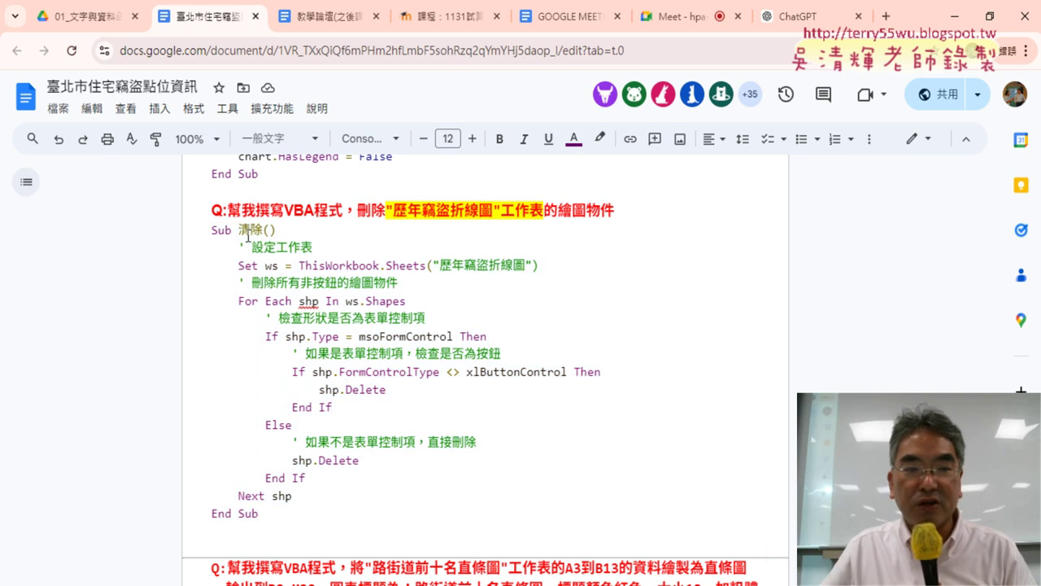
pyautogui.moveTo(244, 226); pyautogui.dragTo(264, 224)
pyautogui.scroll(-3, 374, 348)
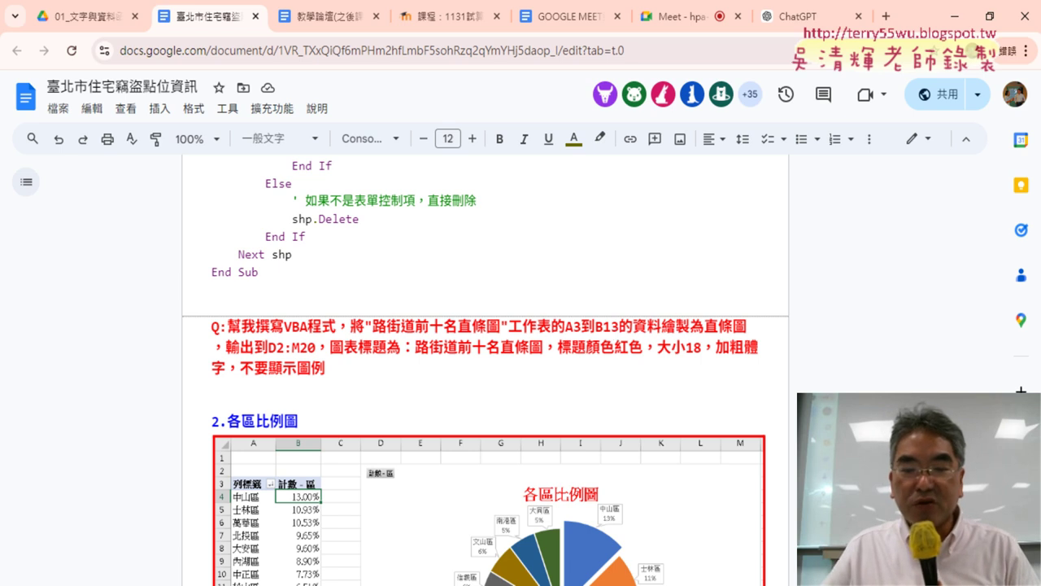
pyautogui.click(449, 562)
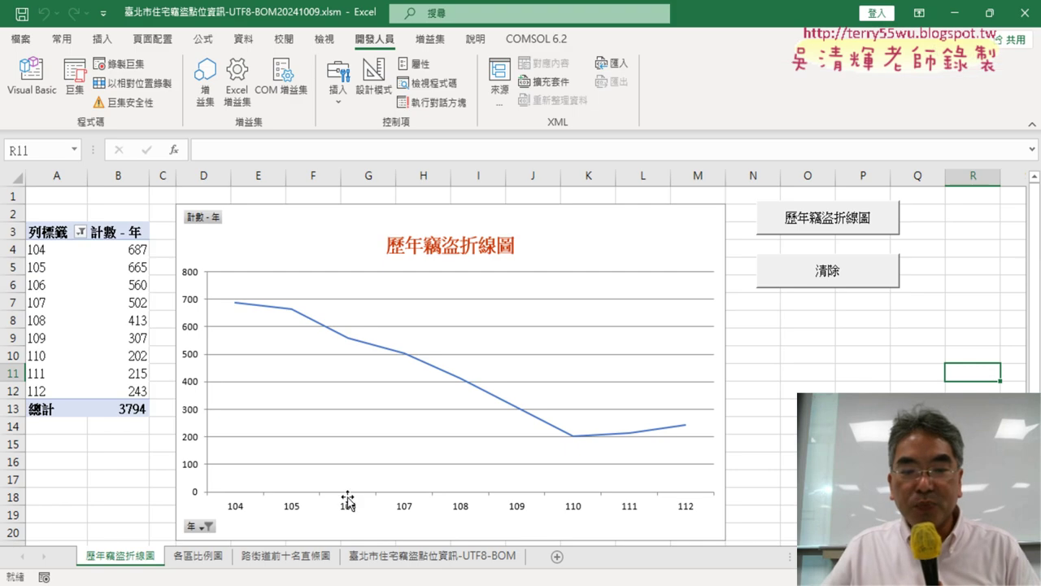
# - Alternate the 清除 and 歷年竊盜折線圖 buttons three times, then open the 各區比例圖 sheet
pyautogui.click(703, 219)
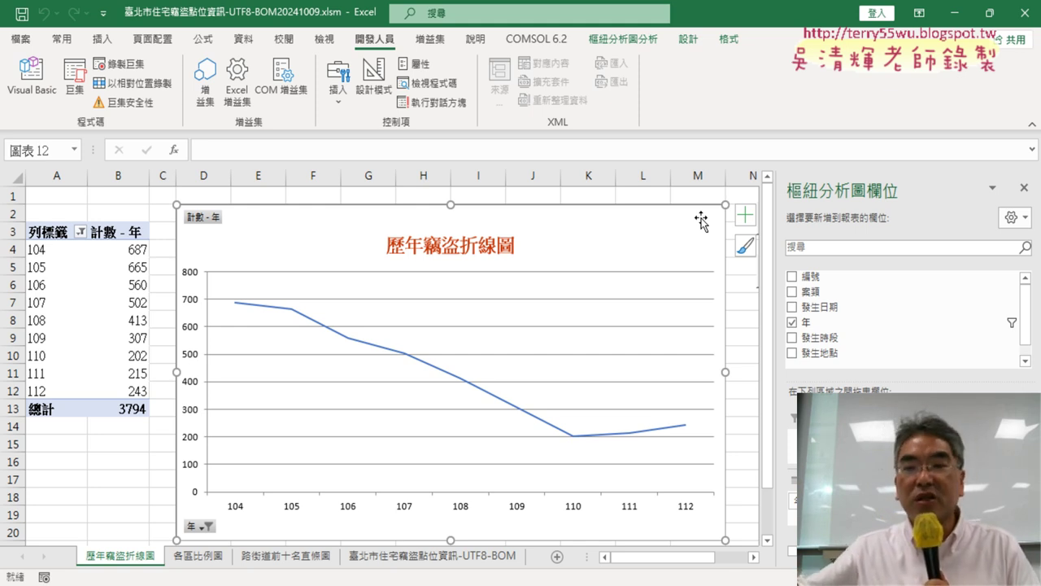
pyautogui.click(746, 325)
pyautogui.click(868, 277)
pyautogui.click(864, 228)
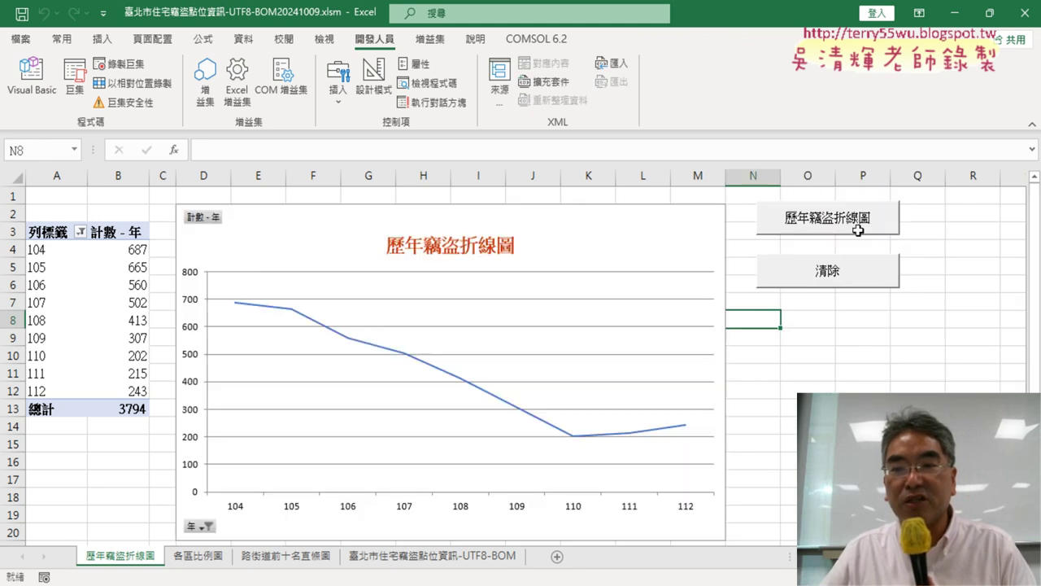
pyautogui.click(851, 281)
pyautogui.click(851, 228)
pyautogui.click(850, 274)
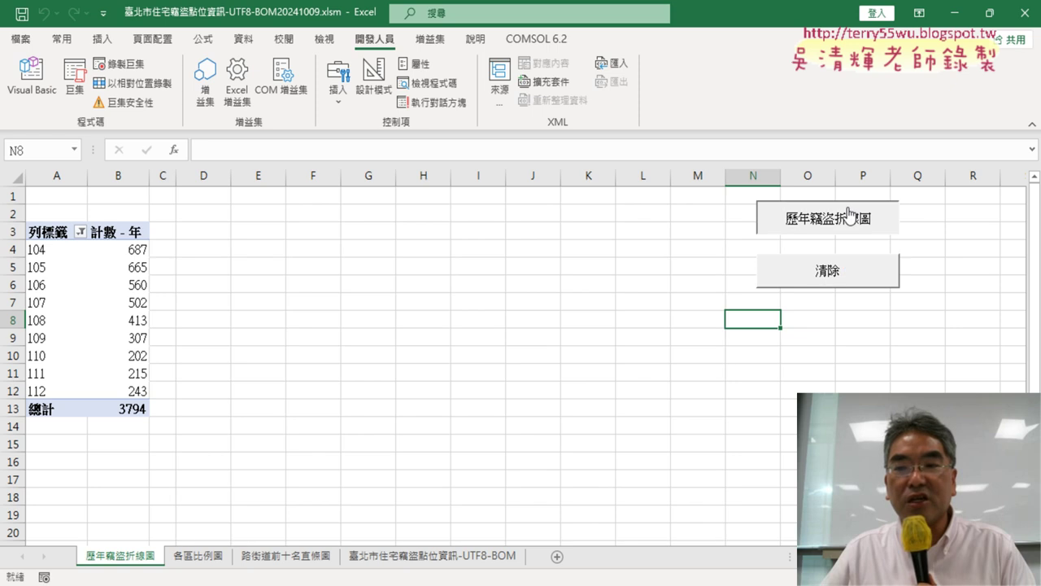
pyautogui.click(842, 218)
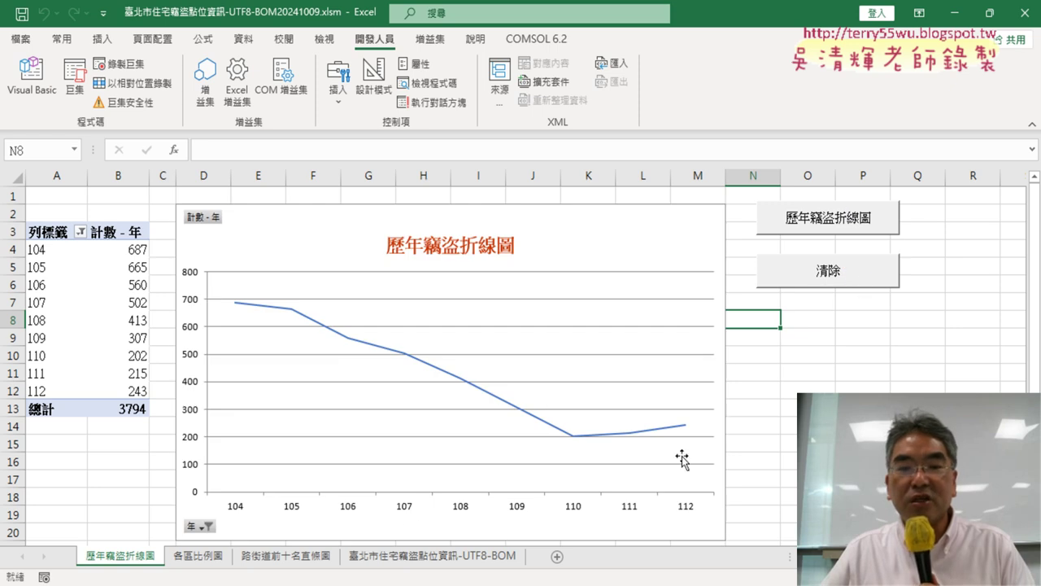
pyautogui.click(200, 556)
pyautogui.click(321, 226)
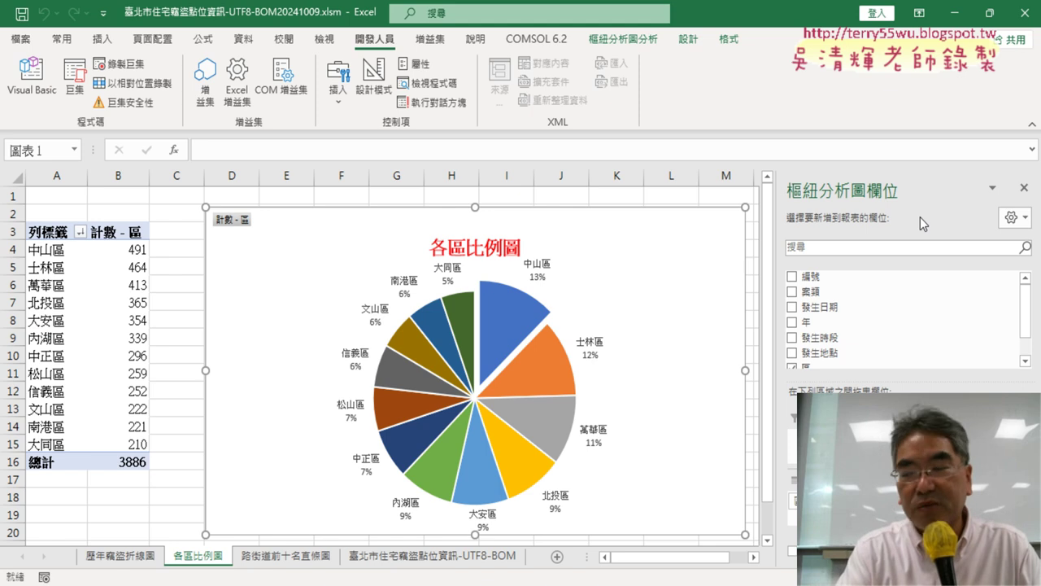
pyautogui.press('Delete')
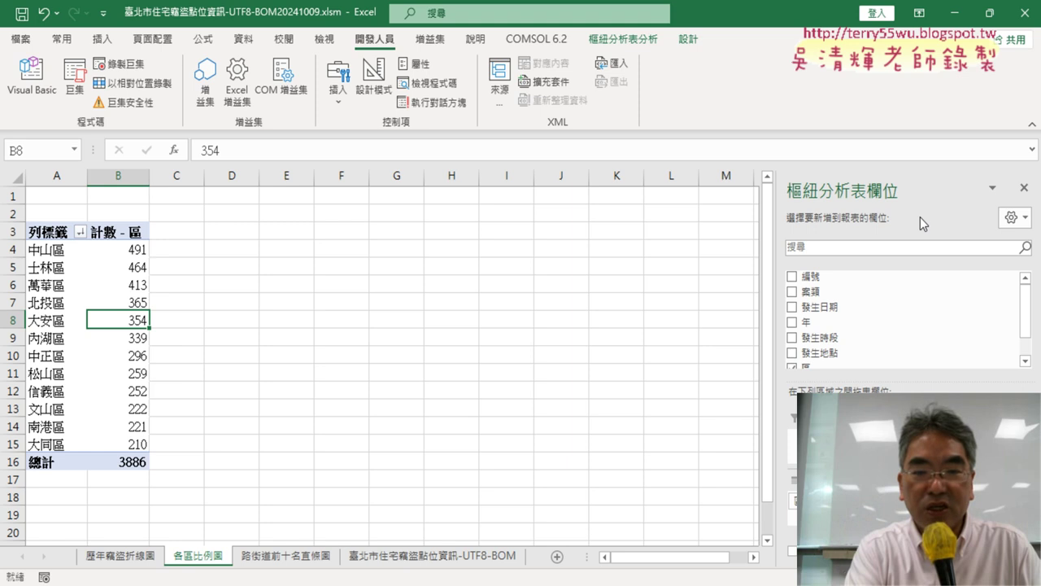
pyautogui.hotkey('ctrl', 'z')
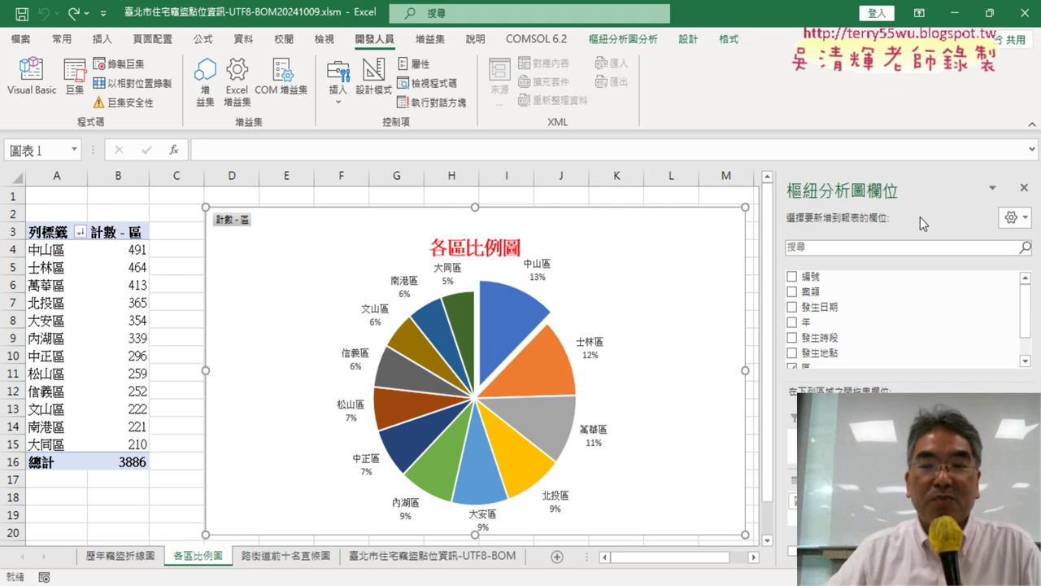
pyautogui.click(754, 557)
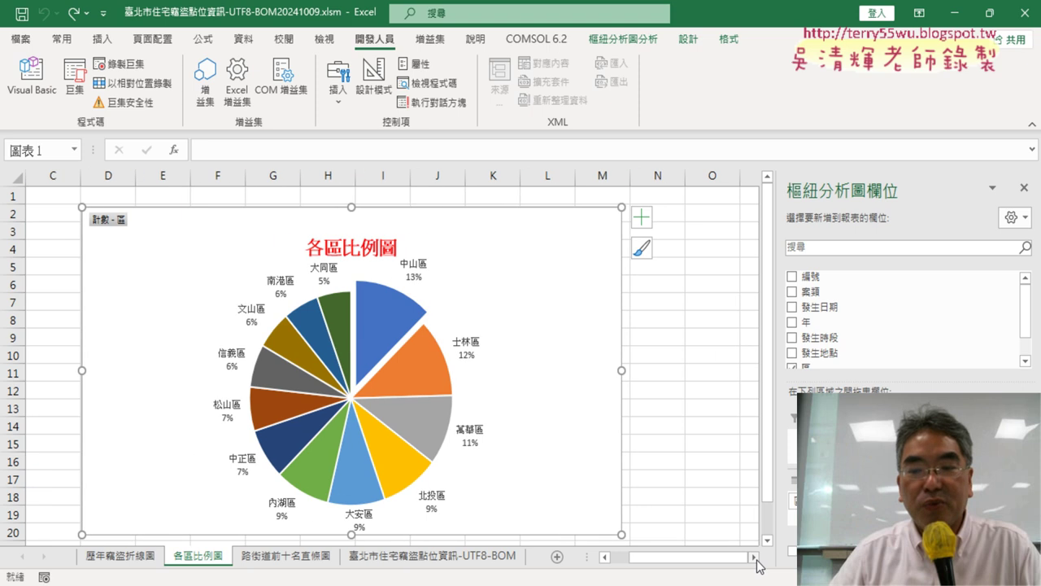